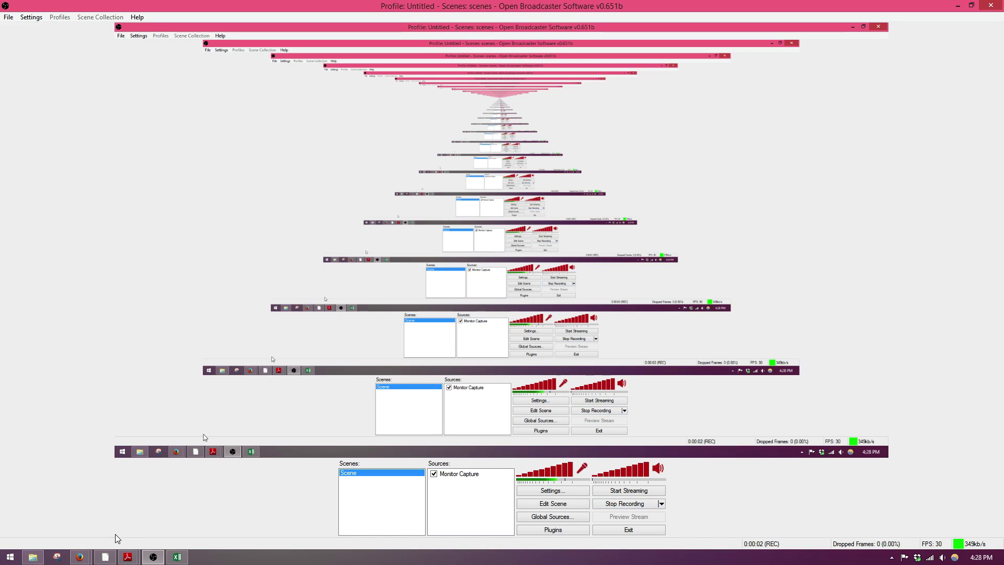
# Switch to MATLAB, enlarging the Command Window and closing all variables open in the Variable Editor.
pyautogui.click(105, 557)
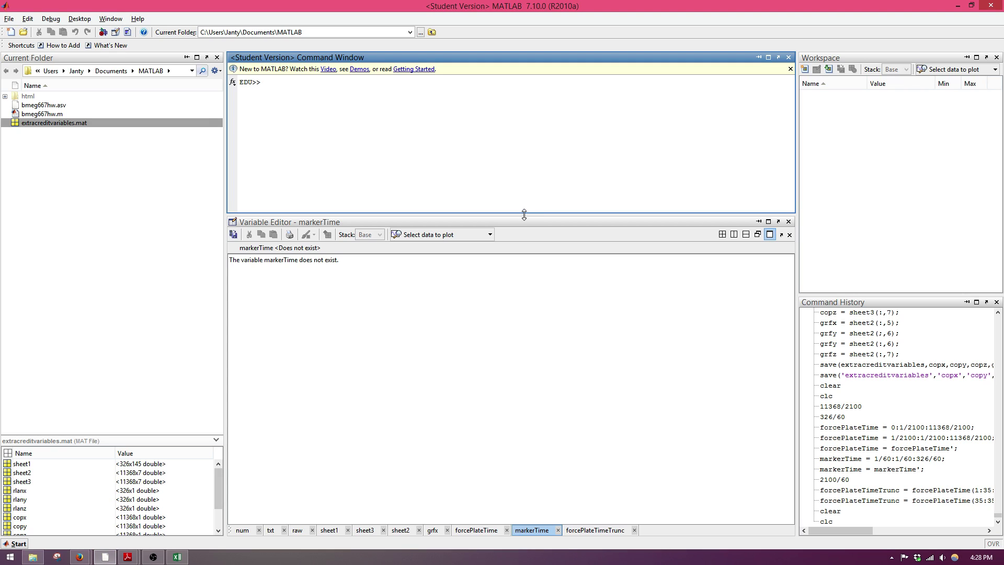
pyautogui.moveTo(522, 215); pyautogui.dragTo(504, 269)
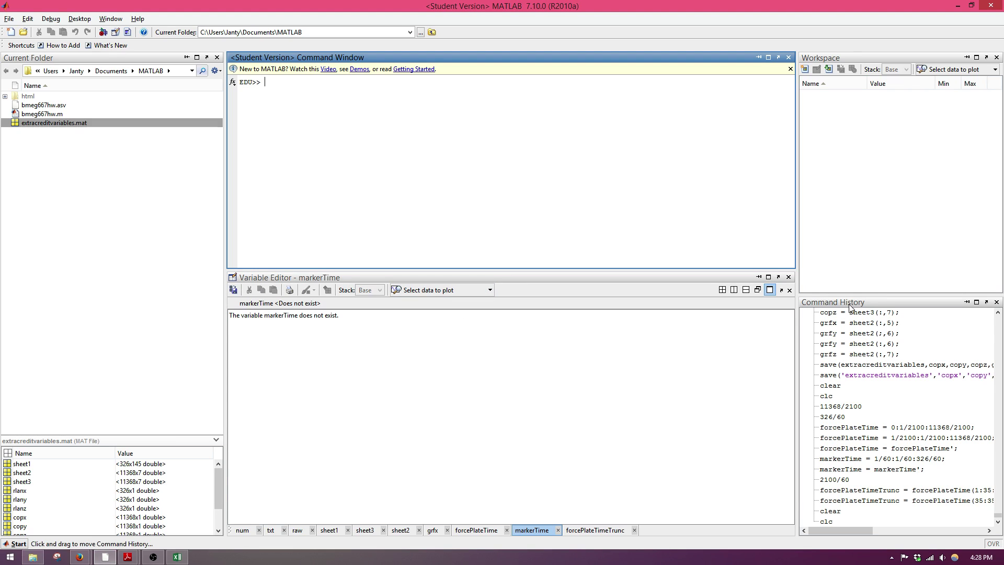
pyautogui.click(789, 290)
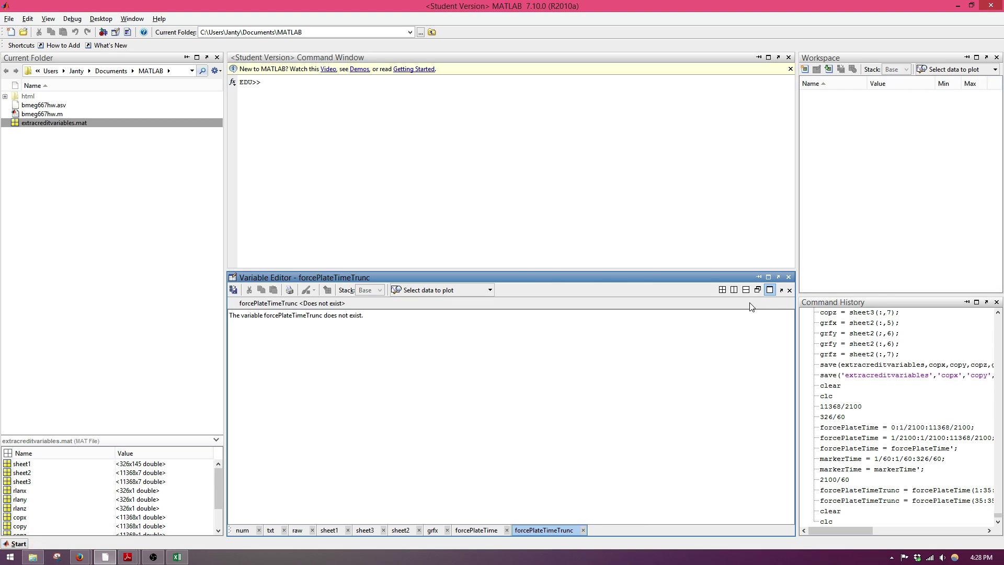
pyautogui.click(789, 290)
pyautogui.click(790, 290)
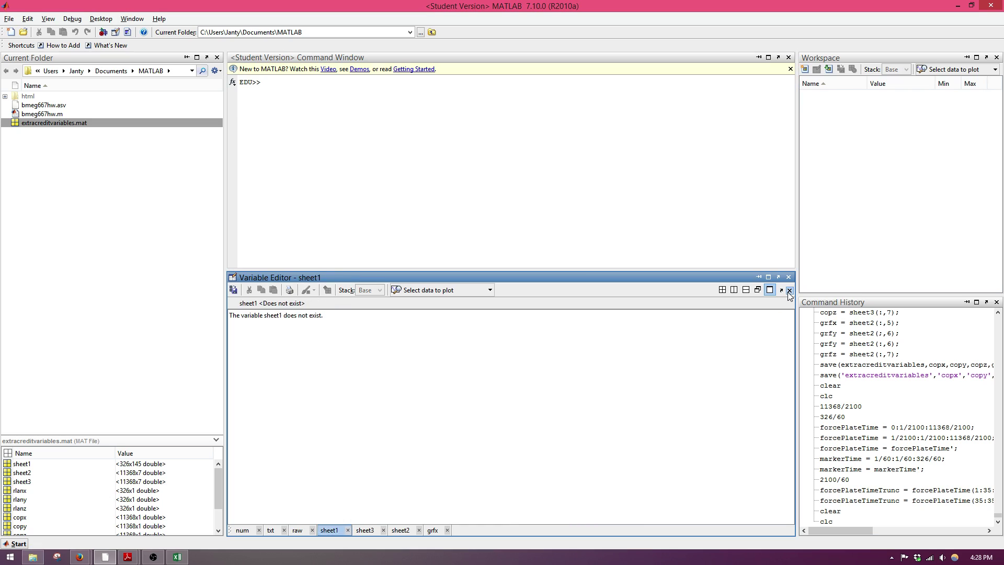
pyautogui.click(790, 290)
pyautogui.click(790, 290)
pyautogui.click(789, 290)
pyautogui.click(790, 290)
pyautogui.click(790, 290)
pyautogui.click(789, 290)
pyautogui.click(790, 290)
pyautogui.click(493, 230)
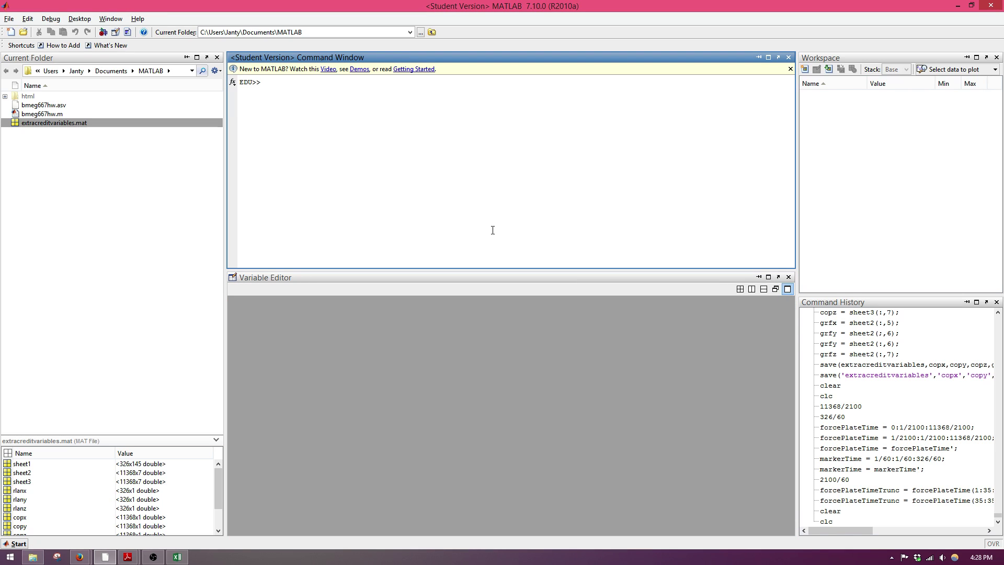
pyautogui.write('xlrread(filename)')
pyautogui.press('BackSpace')
pyautogui.press('BackSpace')
pyautogui.press('BackSpace')
pyautogui.press('BackSpace')
pyautogui.press('BackSpace')
pyautogui.press('BackSpace')
pyautogui.press('BackSpace')
pyautogui.press('BackSpace')
pyautogui.press('BackSpace')
pyautogui.press('BackSpace')
pyautogui.press('BackSpace')
pyautogui.press('BackSpace')
pyautogui.press('BackSpace')
pyautogui.press('BackSpace')
pyautogui.press('BackSpace')
pyautogui.press('BackSpace')
# Run [a,b] = uigetfile in the Command Window to bring up a file selection dialog.
pyautogui.write('[a,b] = uigetfile')
pyautogui.moveTo(271, 84); pyautogui.dragTo(281, 83)
pyautogui.click(358, 81)
pyautogui.press('Return')
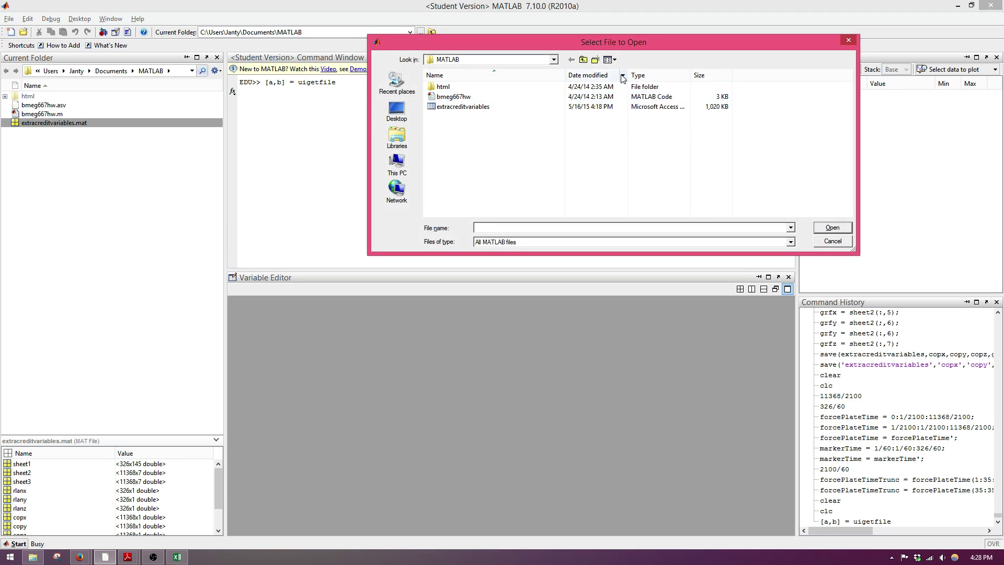
# Browse from the user's home folder through Dropbox, Classes, 2015Spring, BMEG311 and Homework to the ExtraCredit folder.
pyautogui.click(553, 59)
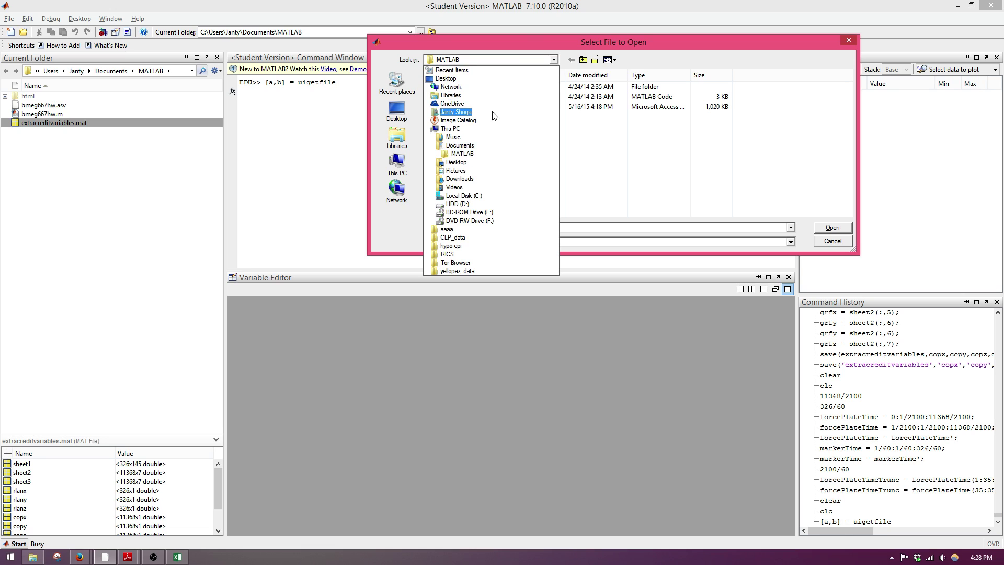
pyautogui.click(473, 112)
pyautogui.doubleClick(674, 93)
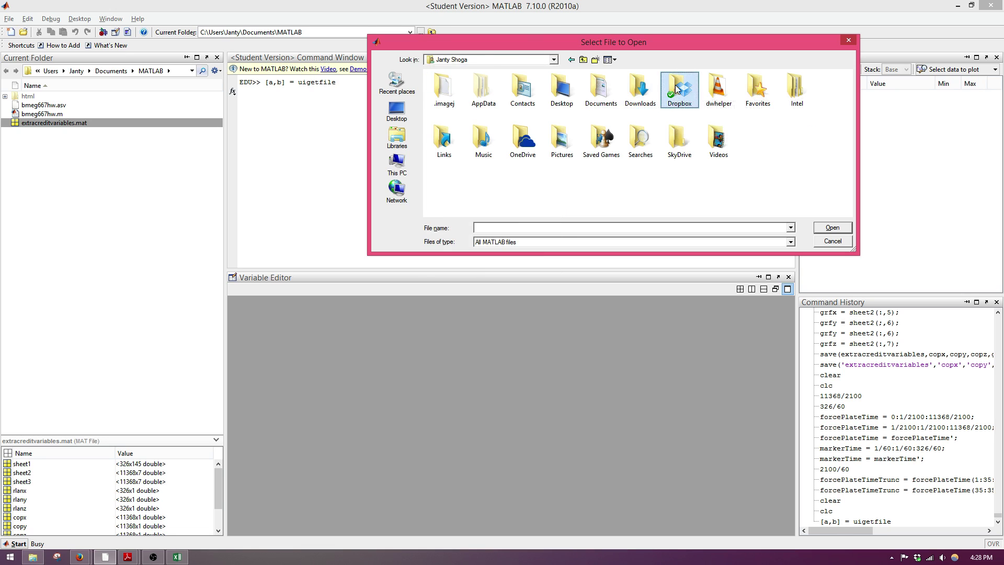
pyautogui.doubleClick(450, 87)
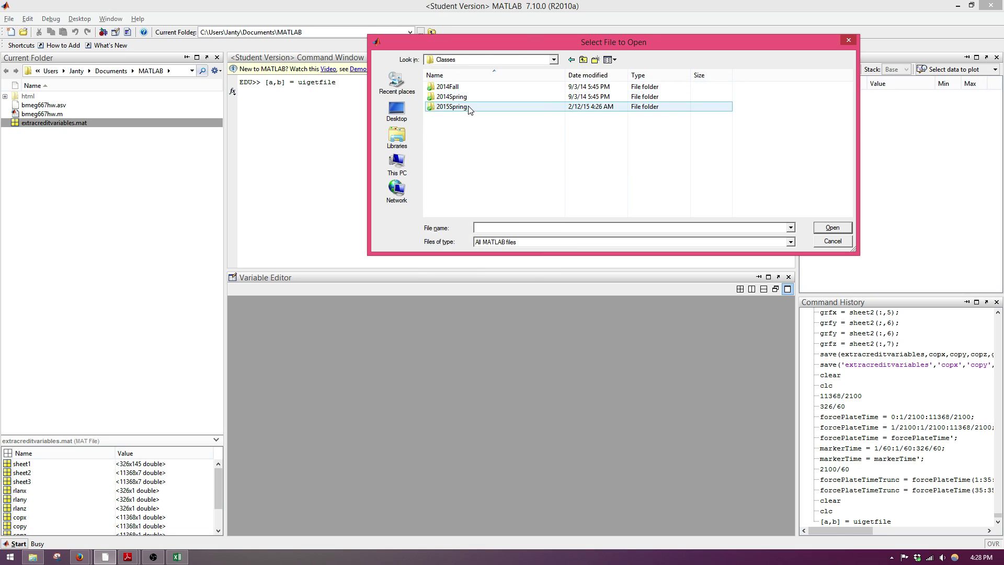
pyautogui.doubleClick(469, 106)
pyautogui.doubleClick(469, 99)
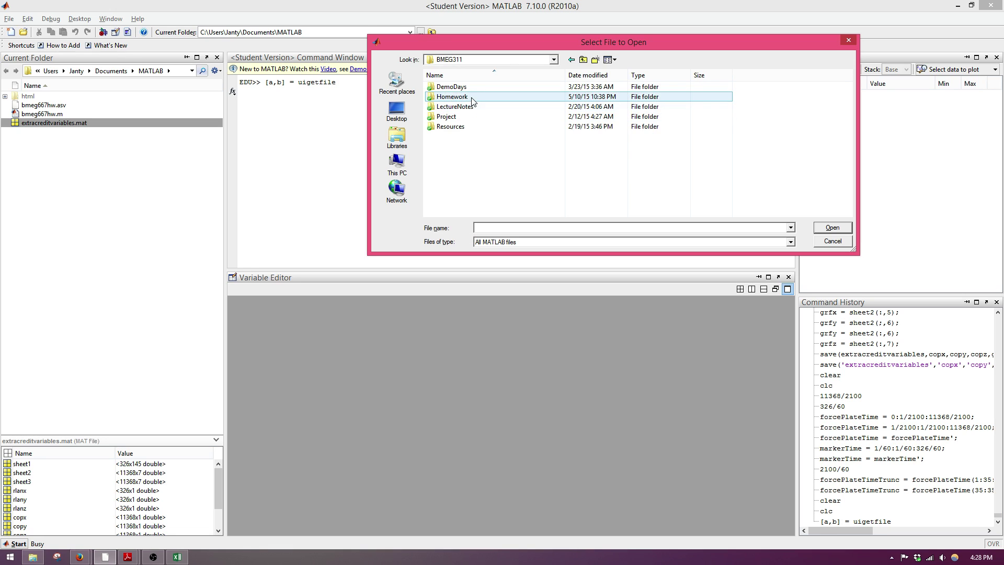
pyautogui.doubleClick(462, 98)
pyautogui.doubleClick(465, 87)
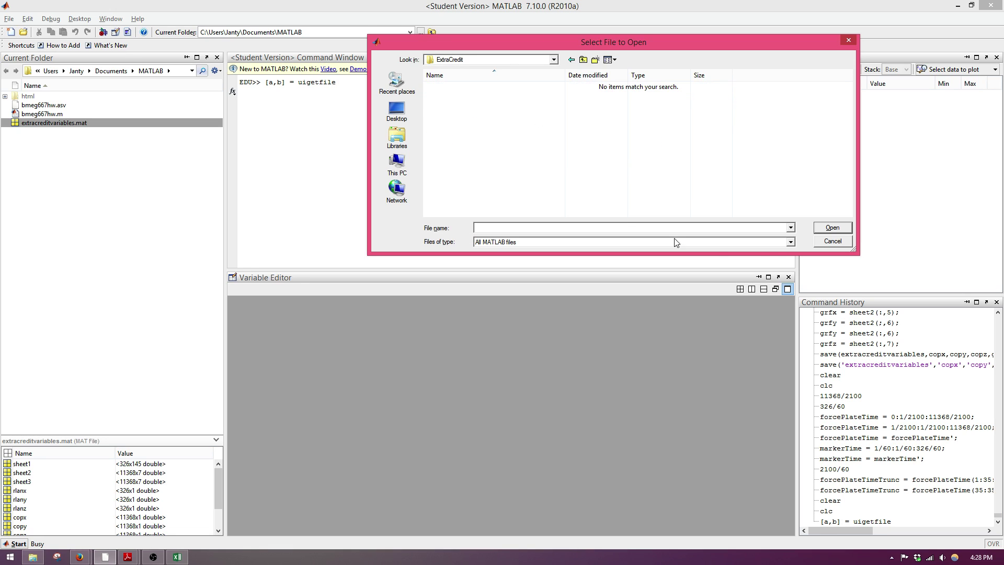
# Set the file type filter to All Files and open the K&K Excel workbook.
pyautogui.click(707, 242)
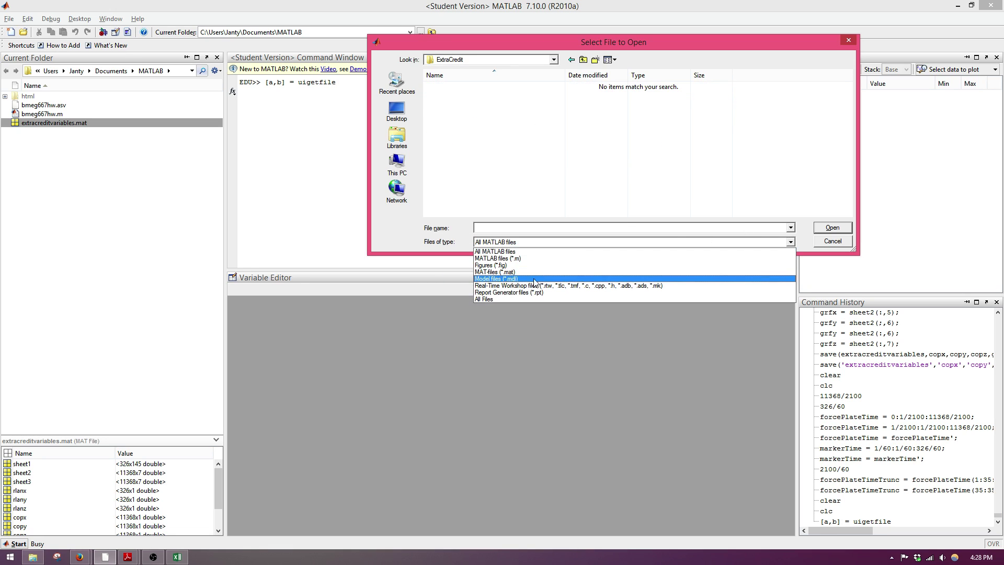
pyautogui.click(493, 299)
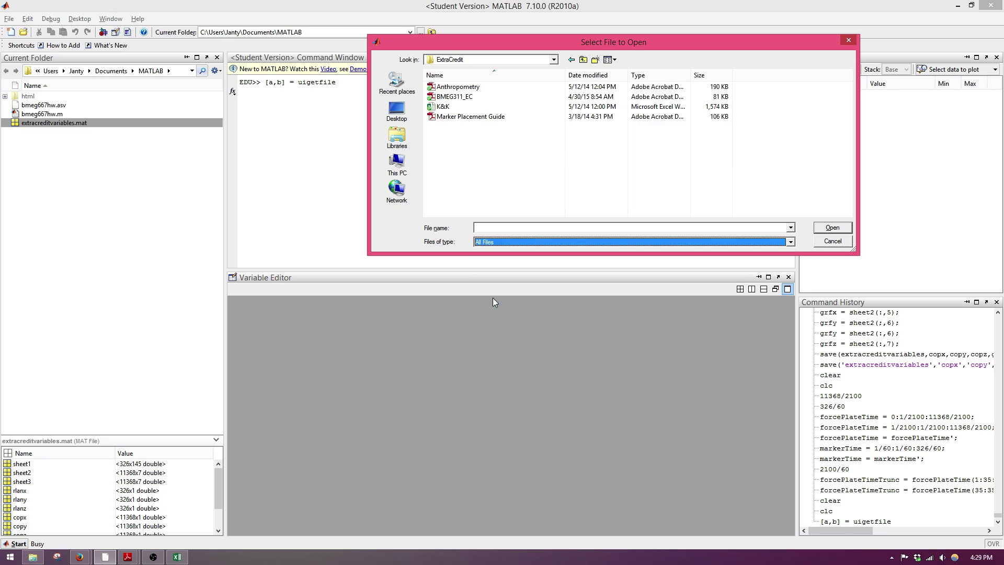
pyautogui.click(443, 108)
pyautogui.click(831, 227)
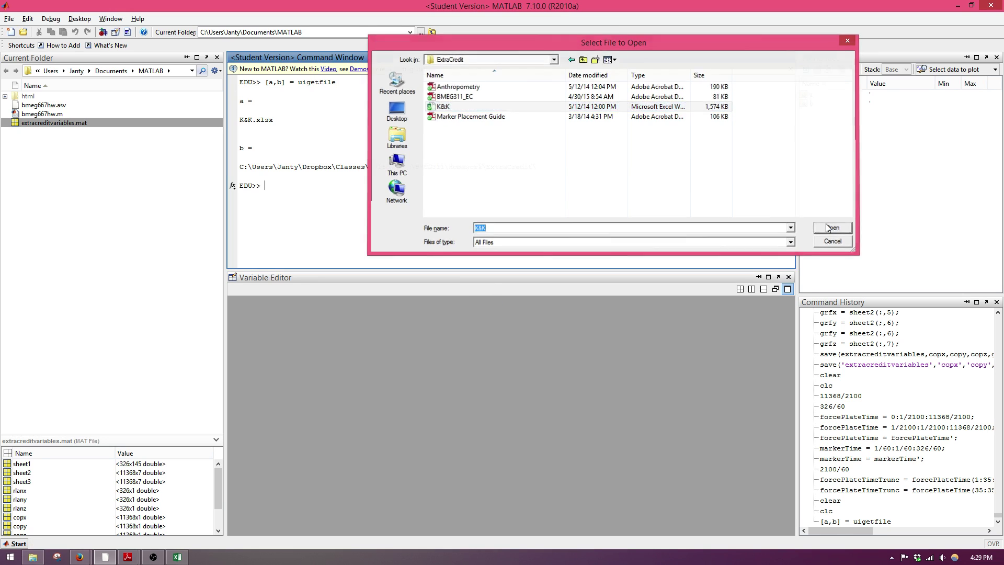
# Combine the returned folder path and file name by running filename = [b,a].
pyautogui.moveTo(544, 168); pyautogui.dragTo(246, 174)
pyautogui.tripleClick(239, 168)
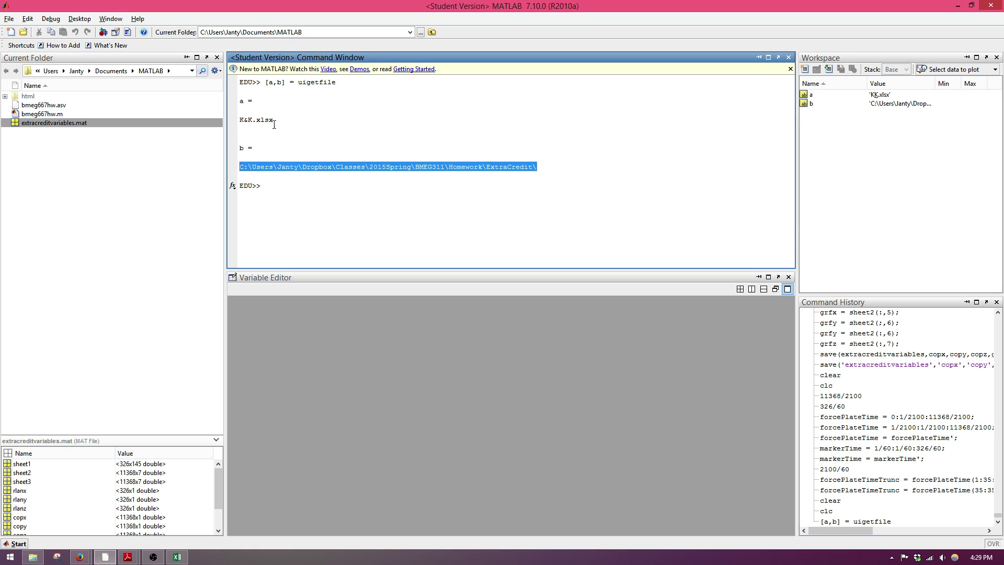
pyautogui.moveTo(276, 121); pyautogui.dragTo(241, 116)
pyautogui.click(318, 185)
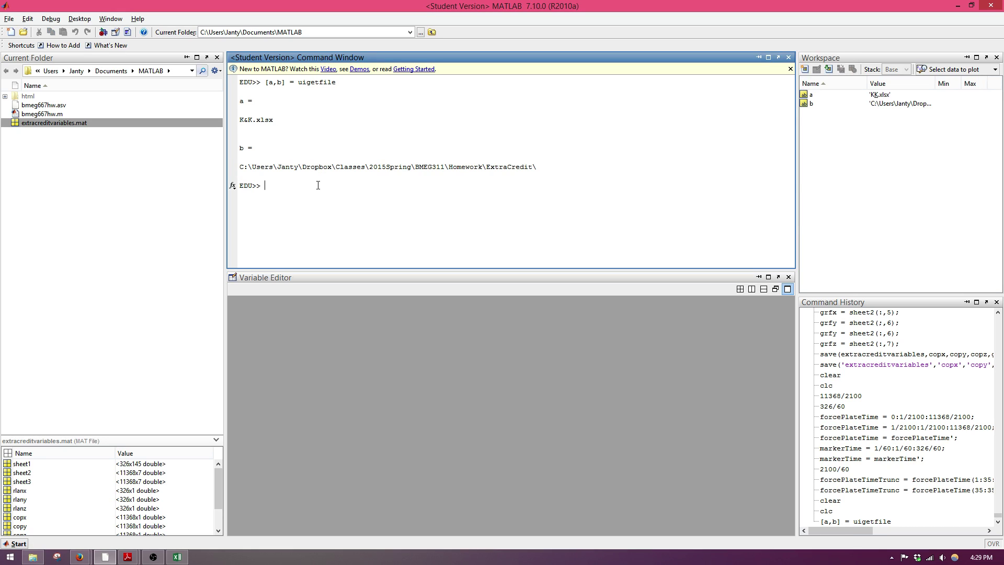
pyautogui.write('filename = [b,a]')
pyautogui.press('Return')
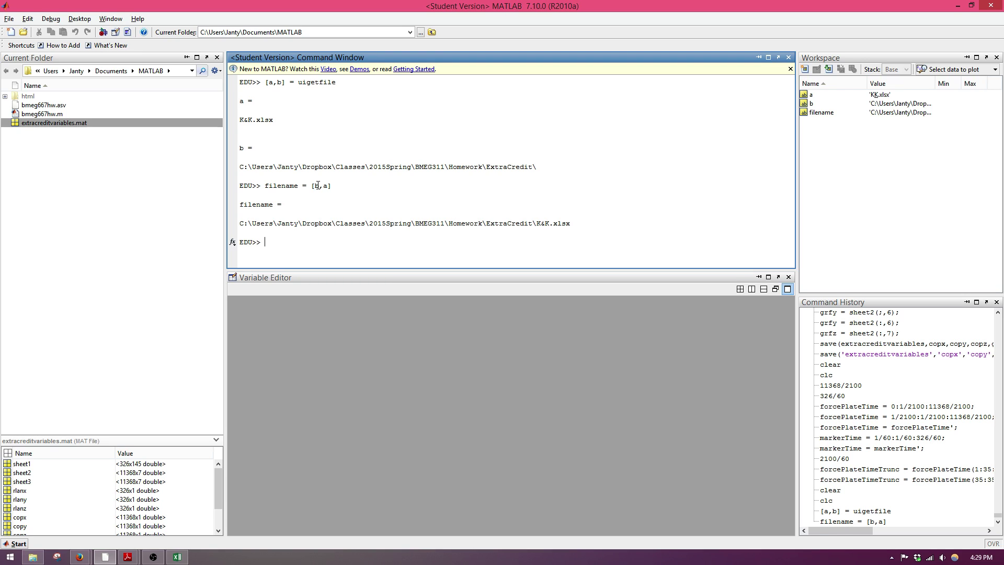
# Begin the import command with [num,txt,raw] = xlsread(filename, leaving the sheet number open.
pyautogui.write('[num,txt,raw]')
pyautogui.write('xlsread(filename,')
# Switch to the K&K workbook in Excel and examine the Marker Positions Cut, GRF Cut and COP Cut sheets.
pyautogui.click(176, 556)
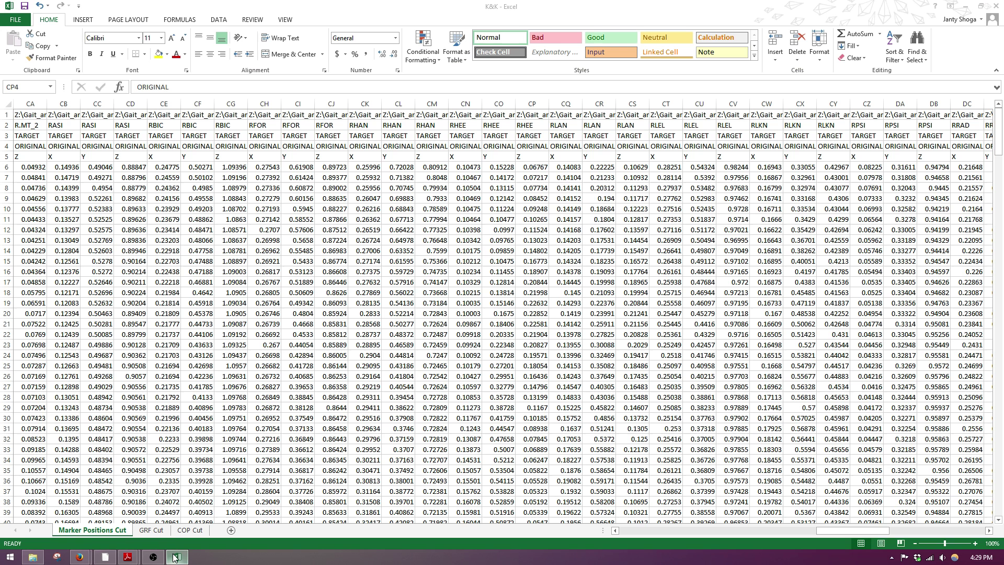
pyautogui.click(157, 530)
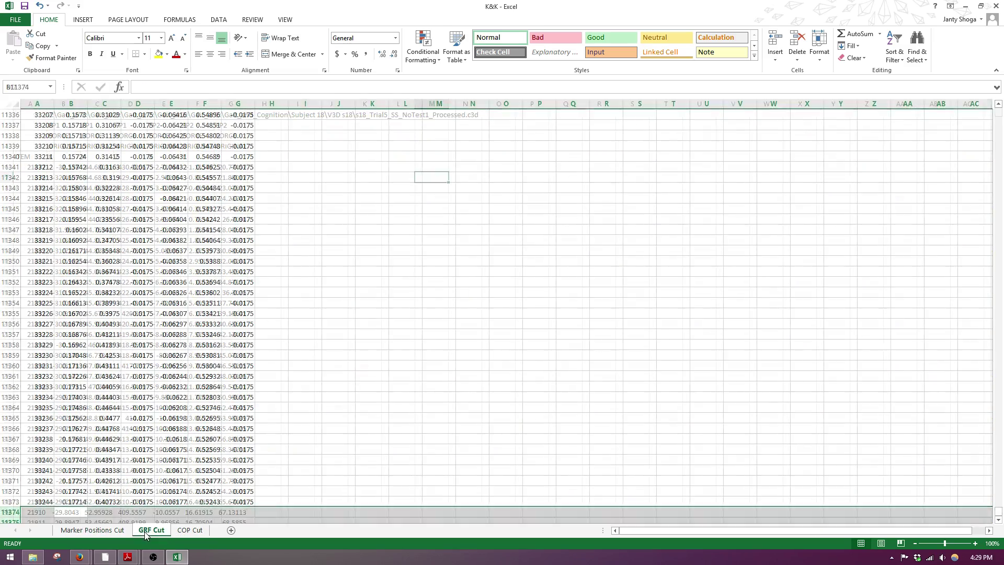
pyautogui.click(104, 530)
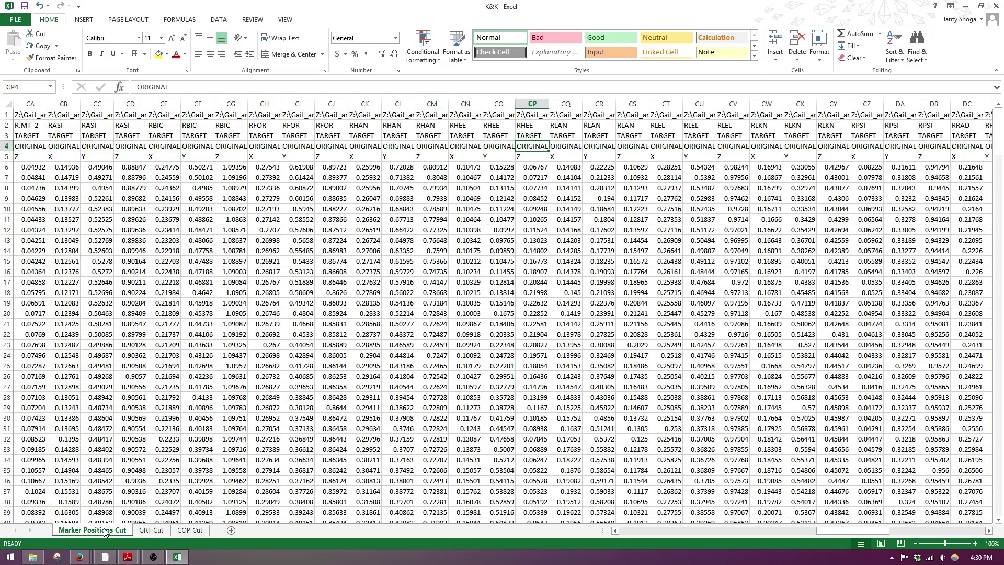
pyautogui.click(150, 531)
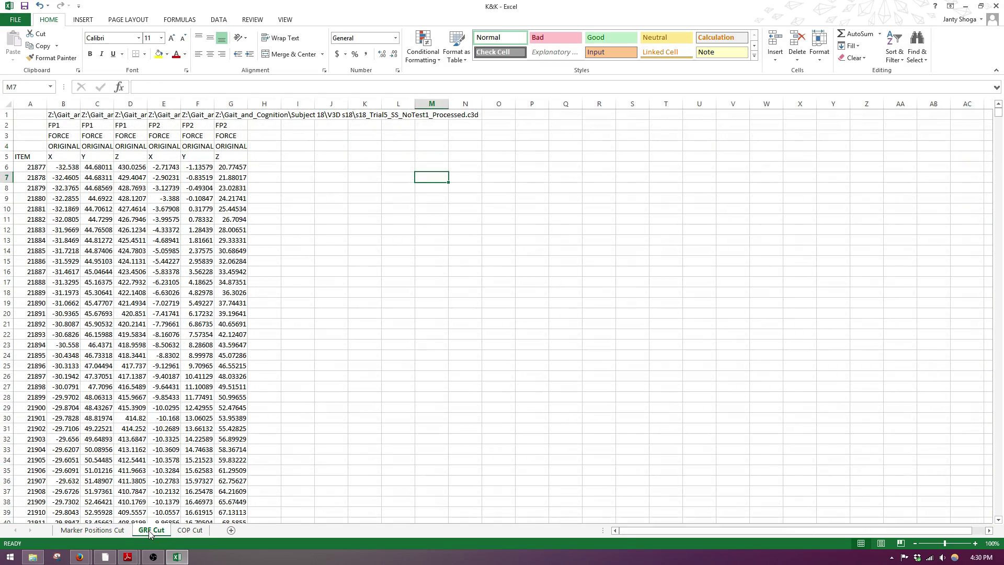
pyautogui.click(186, 531)
pyautogui.scroll(20, 287, 386)
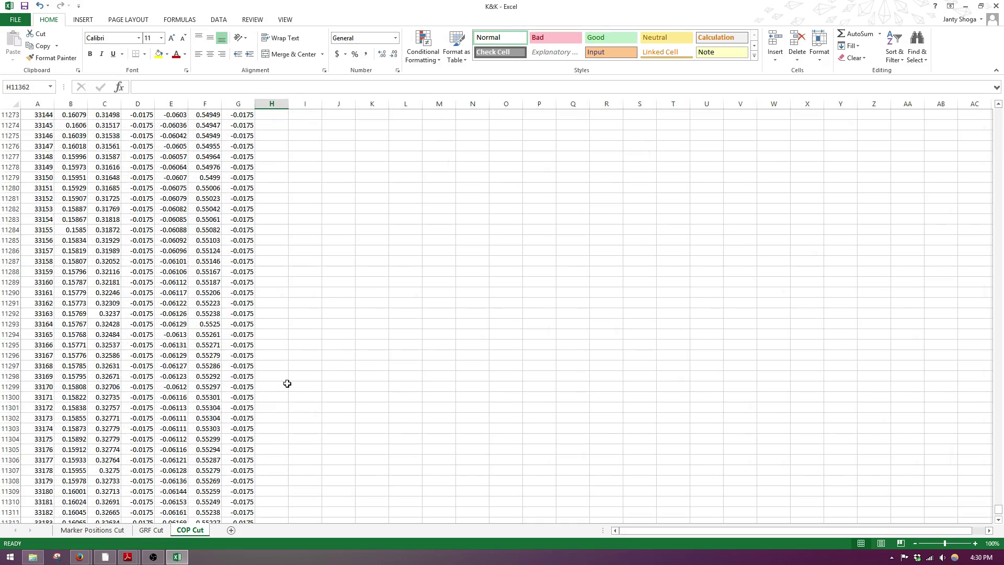
pyautogui.middleClick(287, 383)
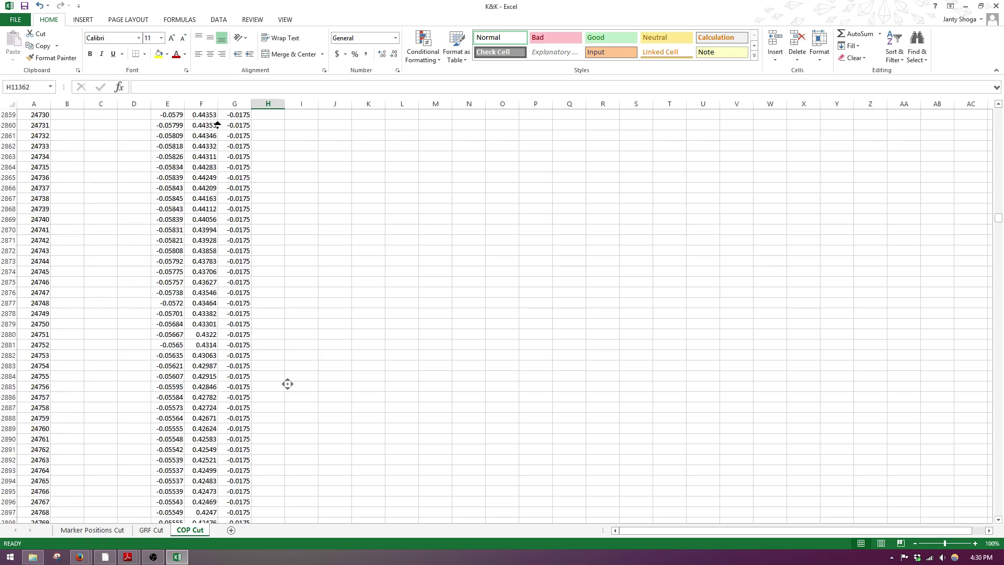
pyautogui.click(324, 280)
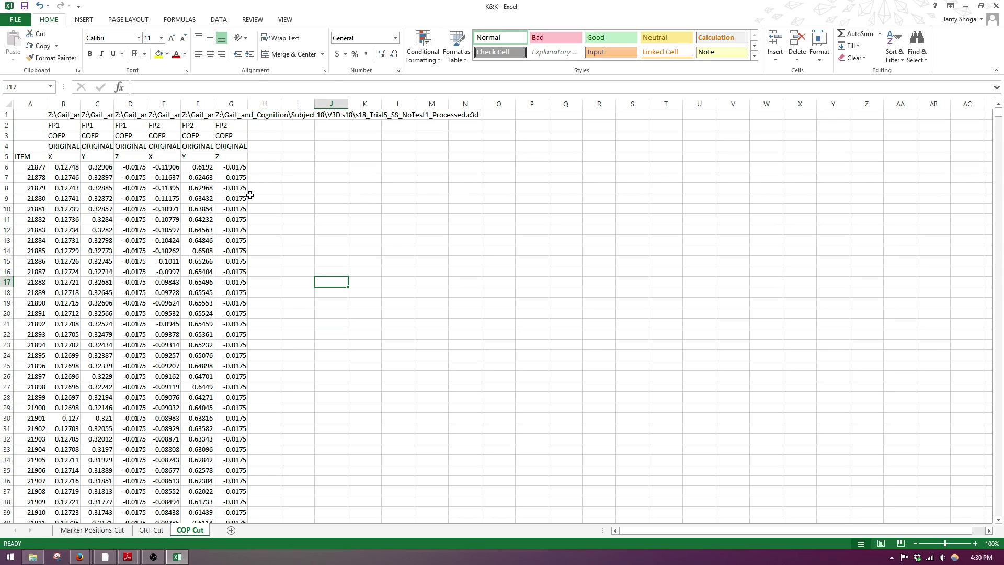
# Switch back to MATLAB, complete the xlsread command with sheet number 3 and a closing semicolon, and run it.
pyautogui.hotkey('alt', 'Tab')
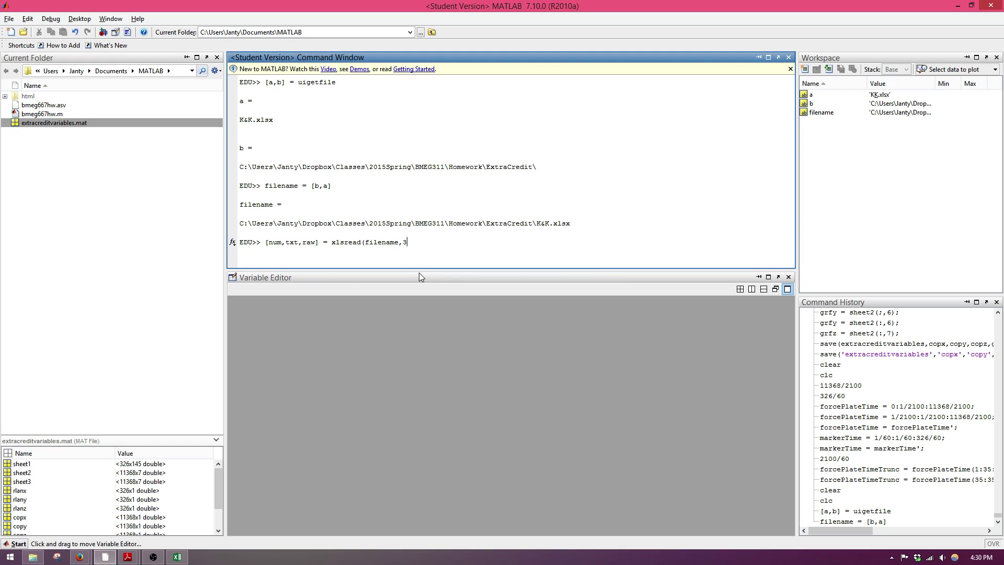
pyautogui.write(');')
pyautogui.press('Return')
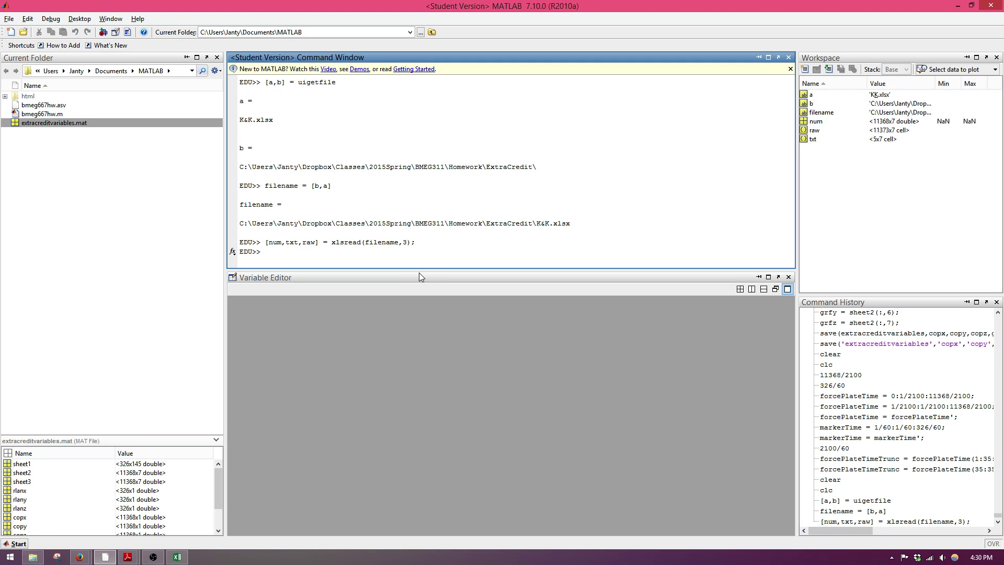
# Inspect the contents of the num, raw and txt variables, closing txt and raw when done.
pyautogui.doubleClick(906, 121)
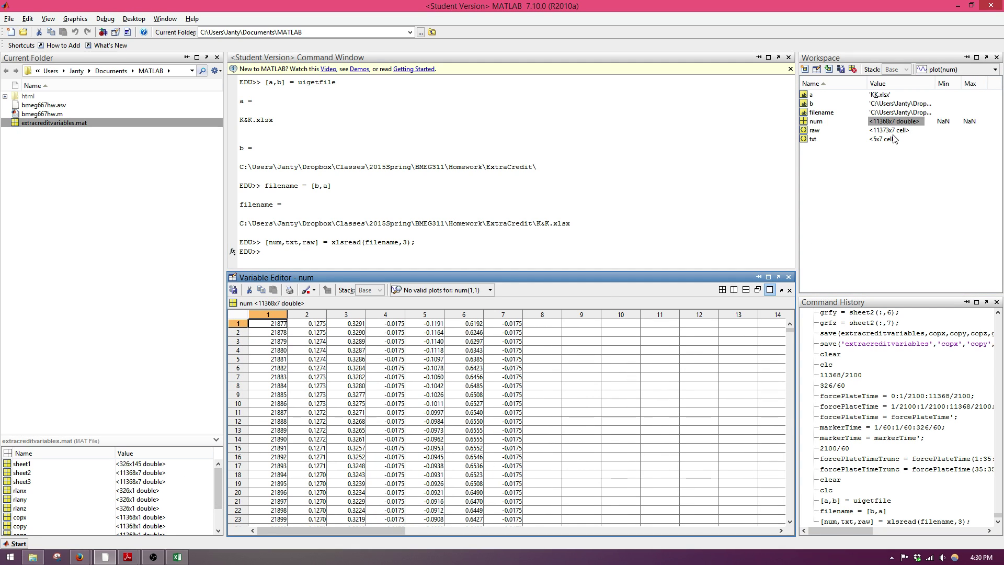
pyautogui.doubleClick(892, 132)
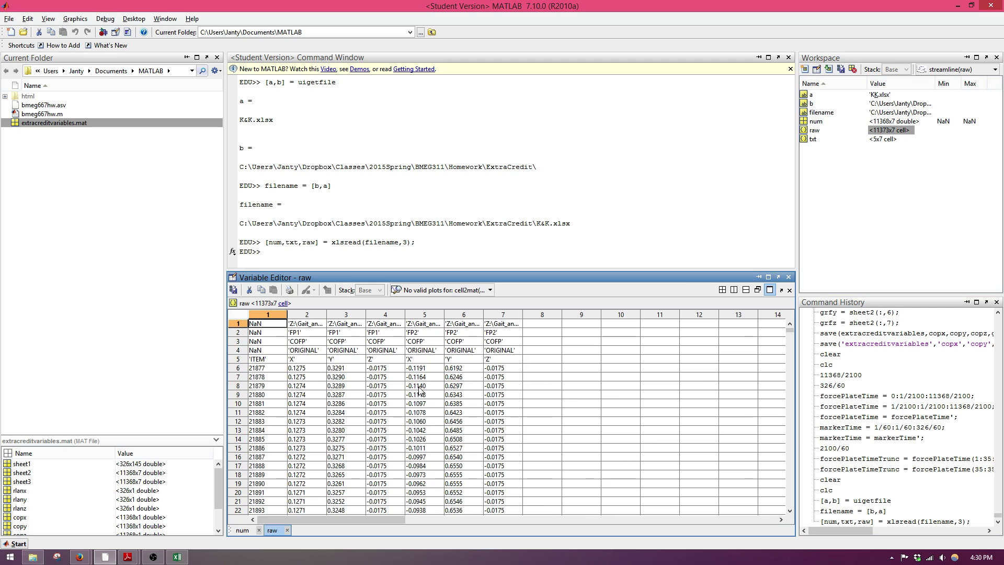
pyautogui.doubleClick(884, 139)
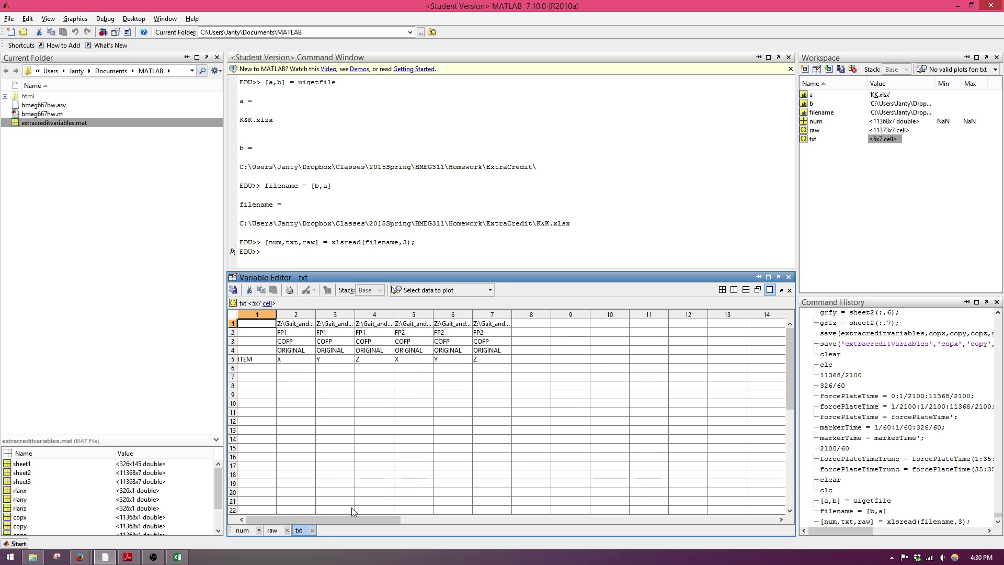
pyautogui.click(312, 530)
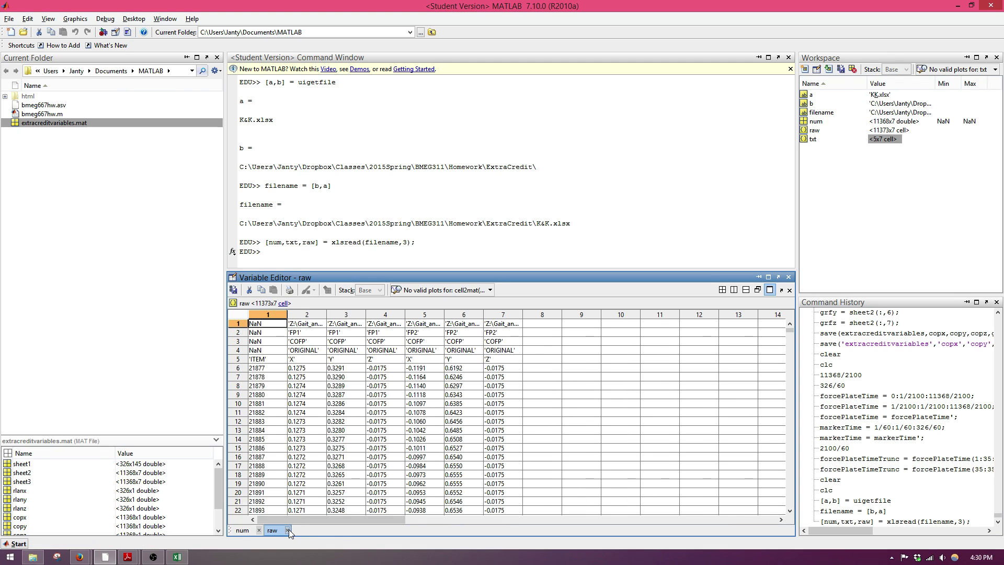
pyautogui.click(287, 529)
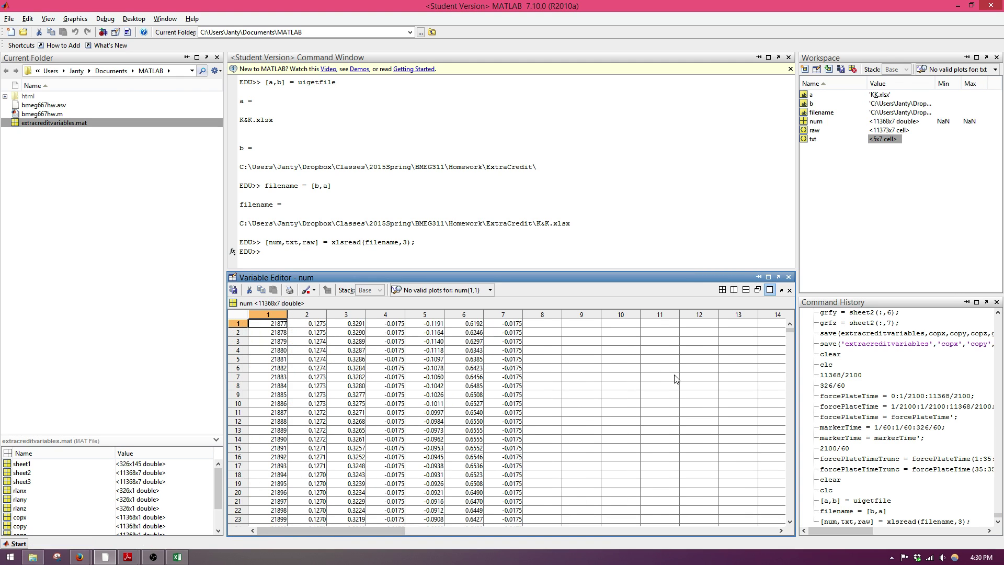
# Store the imported numeric data in a new variable by running sheet3 = num;.
pyautogui.click(312, 254)
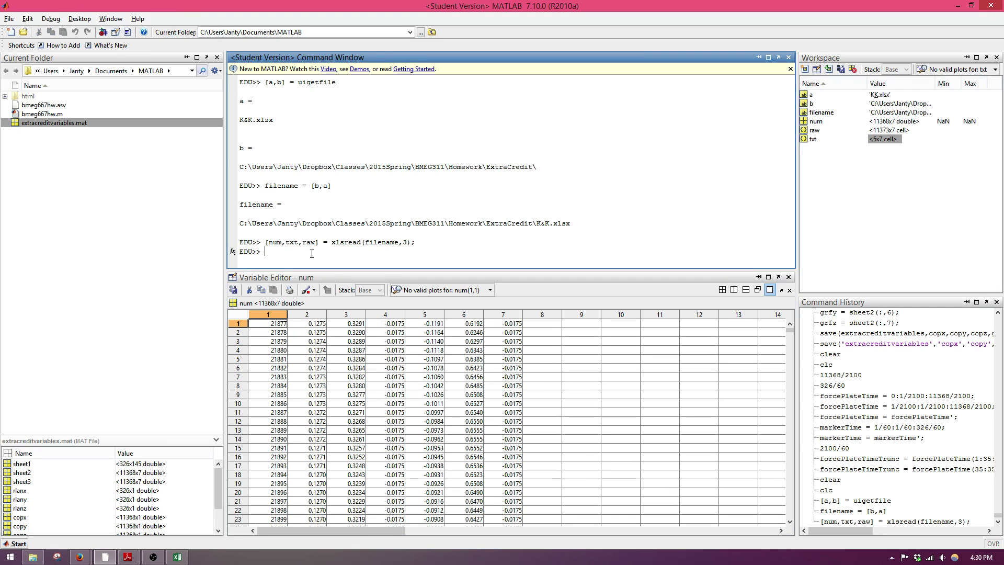
pyautogui.write('sheet3 = num;')
pyautogui.press('Return')
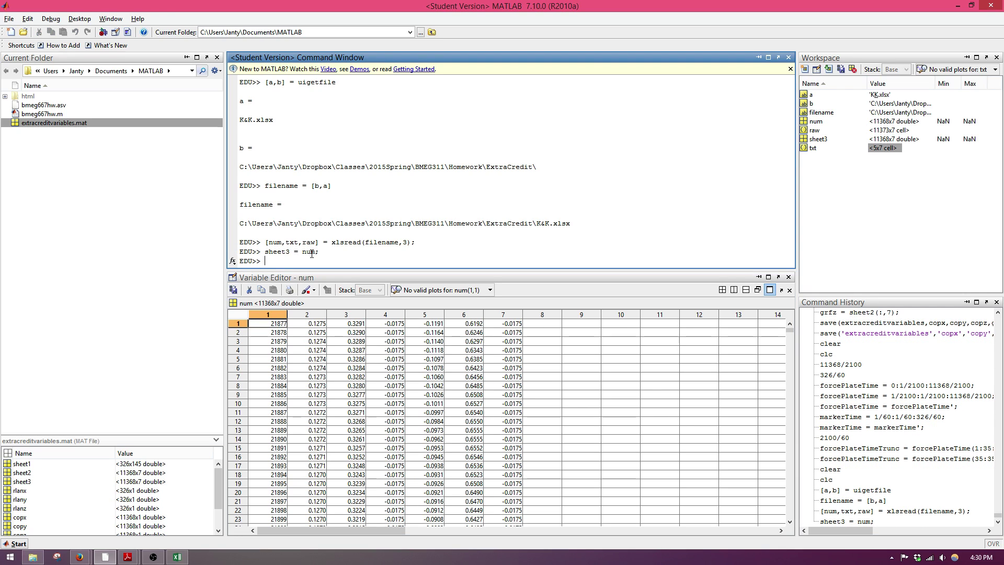
# Recall the xlsread command, change its sheet number to 2, and run [num,txt,raw] = xlsread(filename,2);.
pyautogui.press('Up')
pyautogui.press('Up')
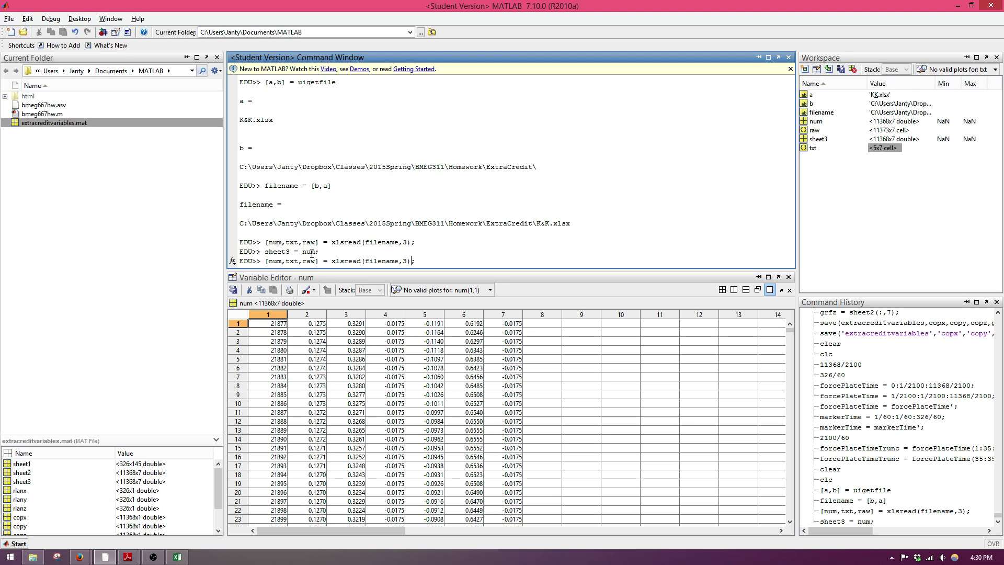
pyautogui.press('Left')
pyautogui.press('BackSpace')
pyautogui.write('2')
pyautogui.press('Return')
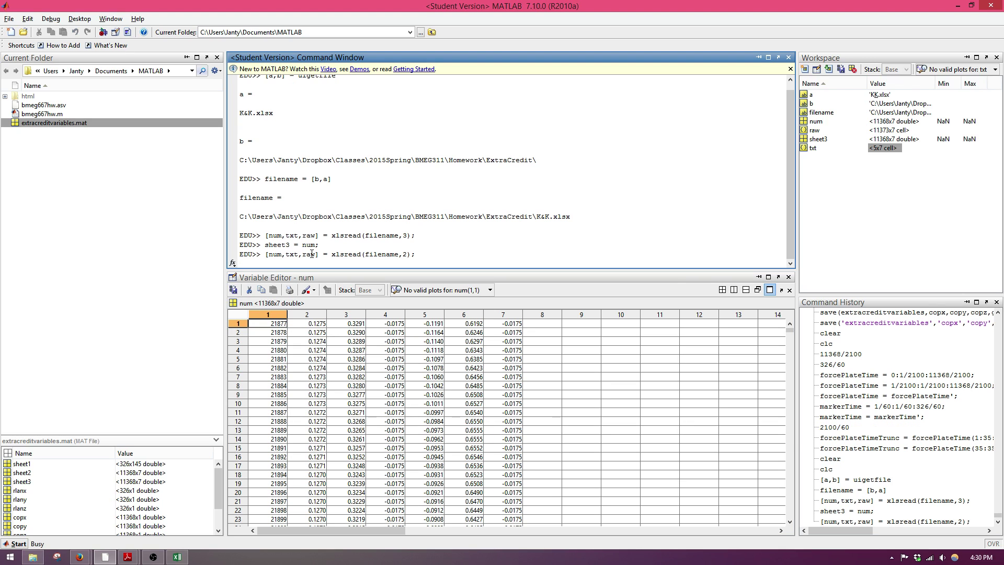
# Store the numeric data imported from sheet 2 in its own variable by running sheet2 = num;.
pyautogui.press('Up')
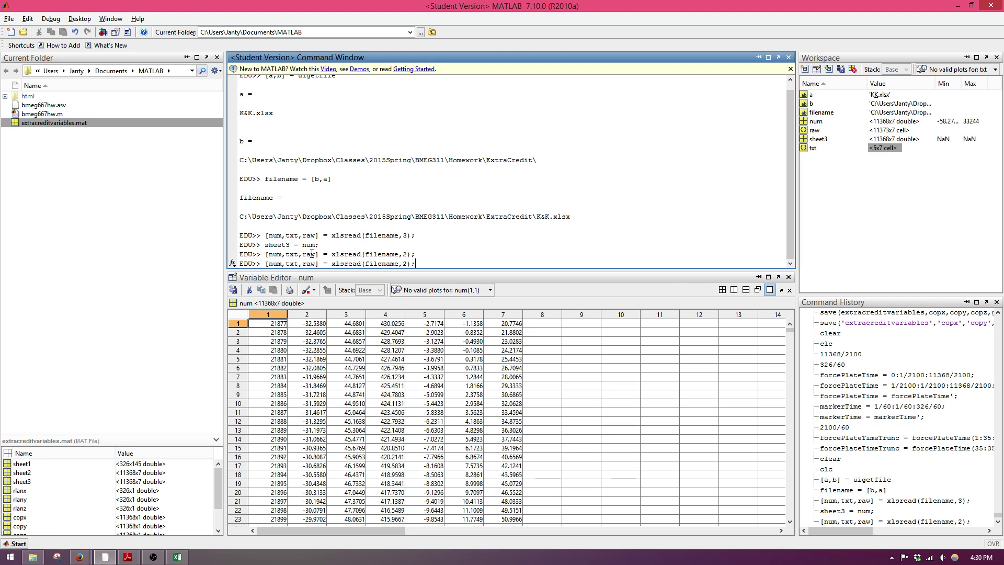
pyautogui.press('Up')
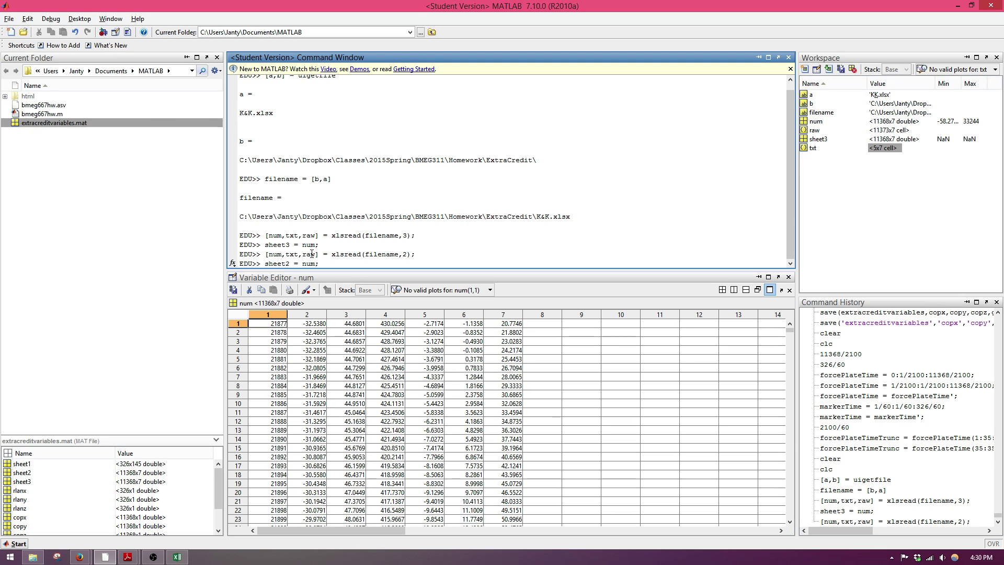
pyautogui.press('Return')
# Recall the xlsread command, change its sheet number to 1, and run [num,txt,raw] = xlsread(filename,1);.
pyautogui.press('Up')
pyautogui.press('Up')
pyautogui.press('Left')
pyautogui.press('Left')
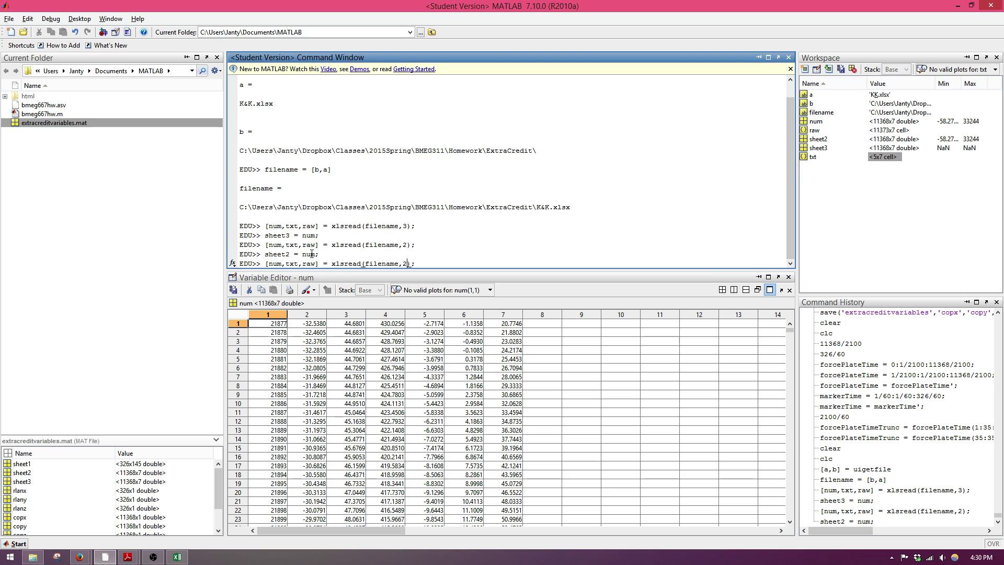
pyautogui.press('BackSpace')
pyautogui.write('1')
pyautogui.press('Return')
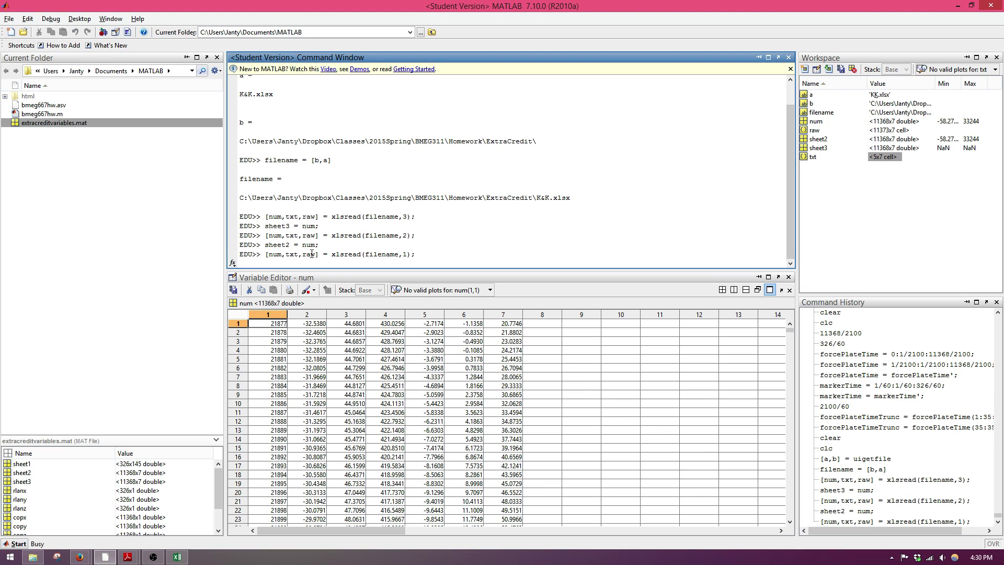
# Recall the variable assignment, change it to sheet1 = num;, and run it to store the first sheet's data.
pyautogui.press('Up')
pyautogui.press('Up')
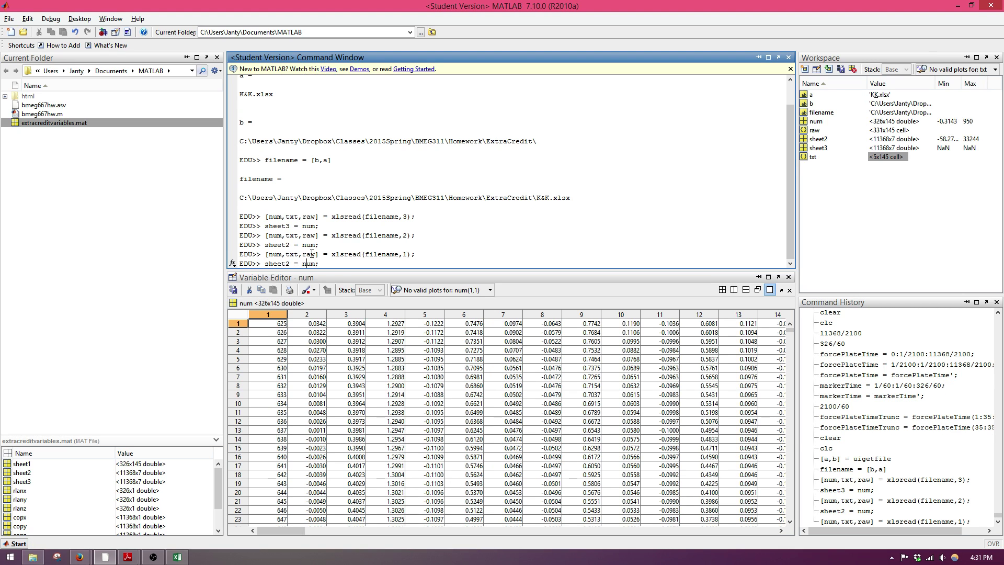
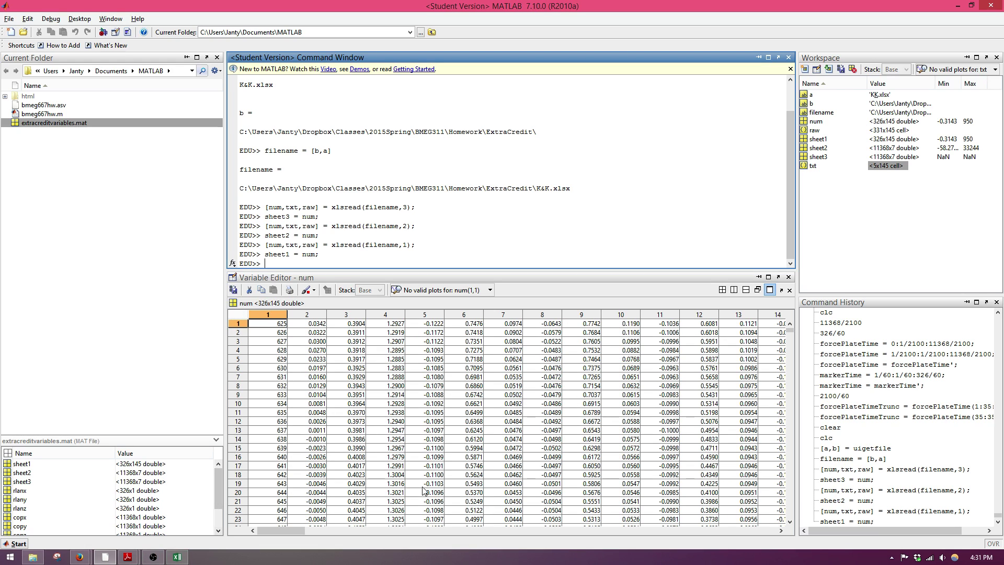
# Switch to Excel to view the Marker Positions Cut sheet, and examine the marker diagrams in Marker Placement Guide.pdf in Adobe Reader.
pyautogui.click(177, 557)
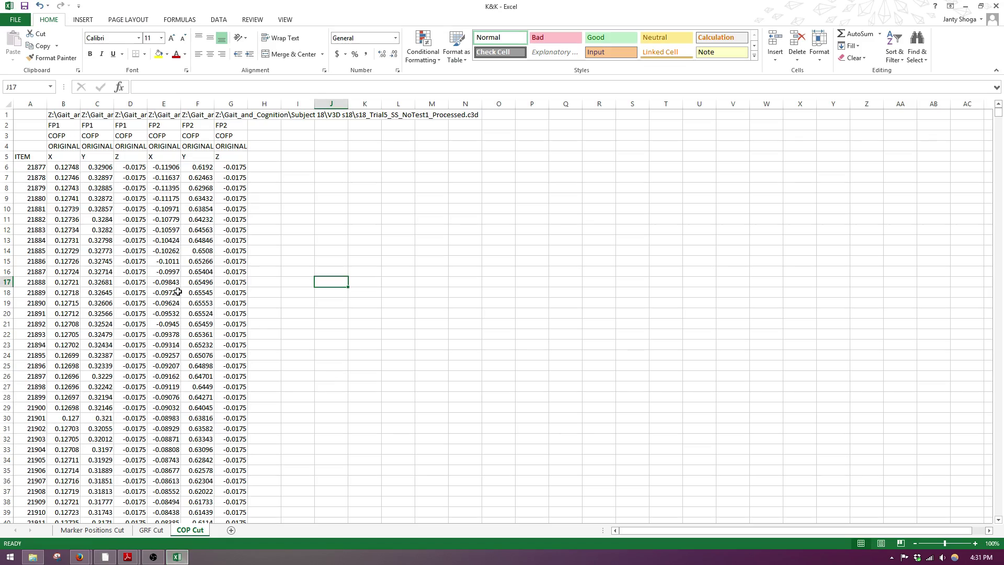
pyautogui.click(108, 530)
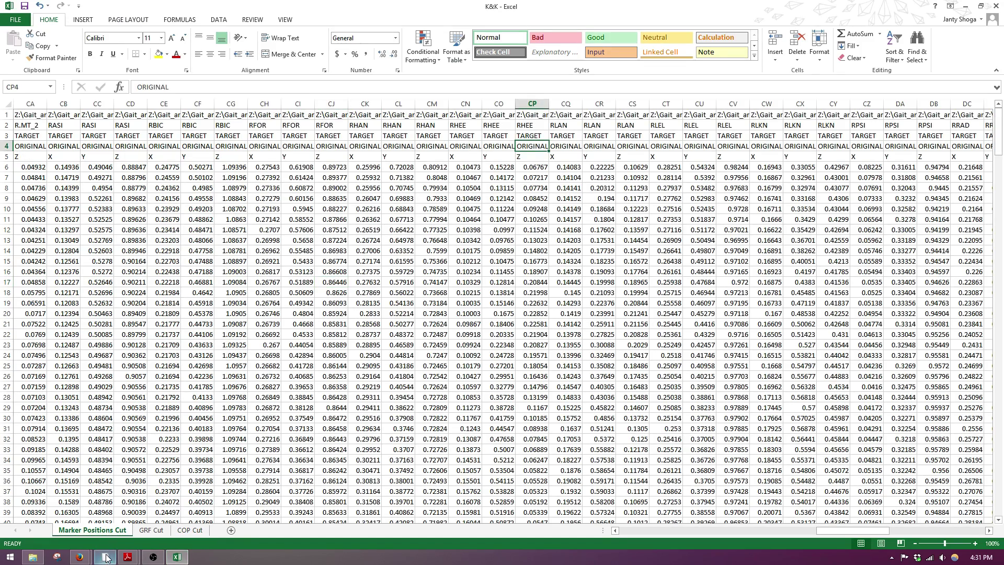
pyautogui.moveTo(127, 557)
pyautogui.click(154, 493)
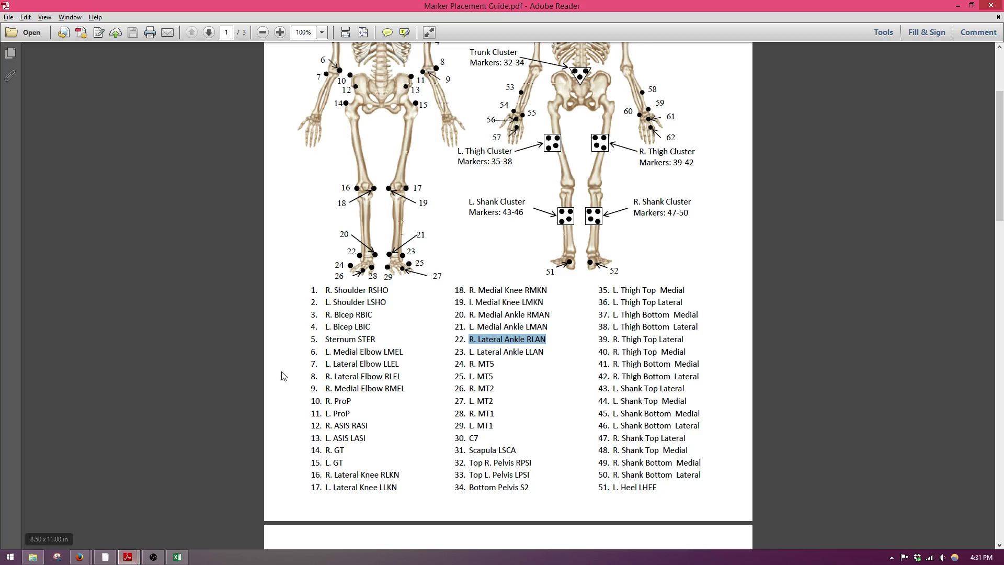
pyautogui.scroll(-20, 394, 345)
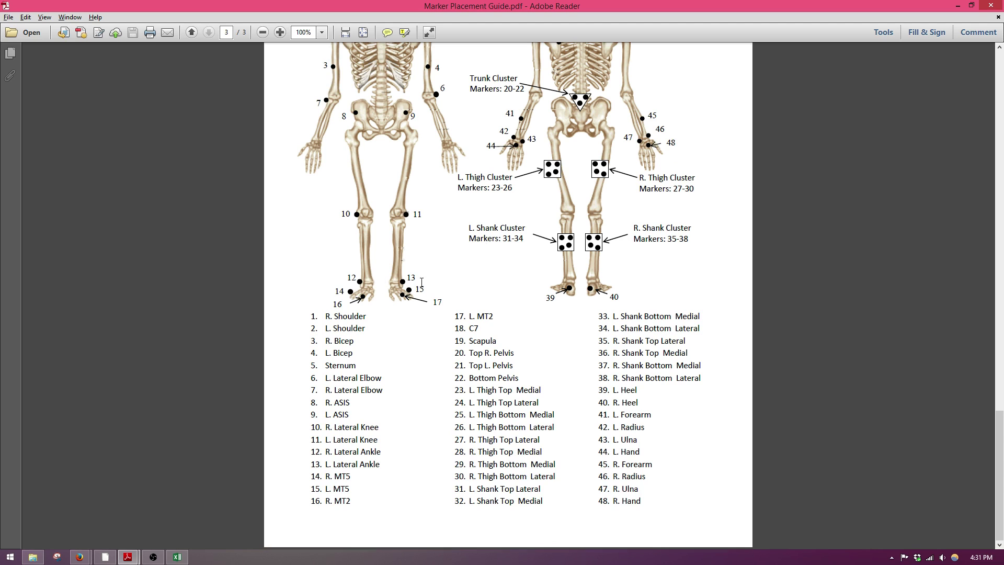
pyautogui.scroll(4, 422, 282)
pyautogui.scroll(-2, 408, 282)
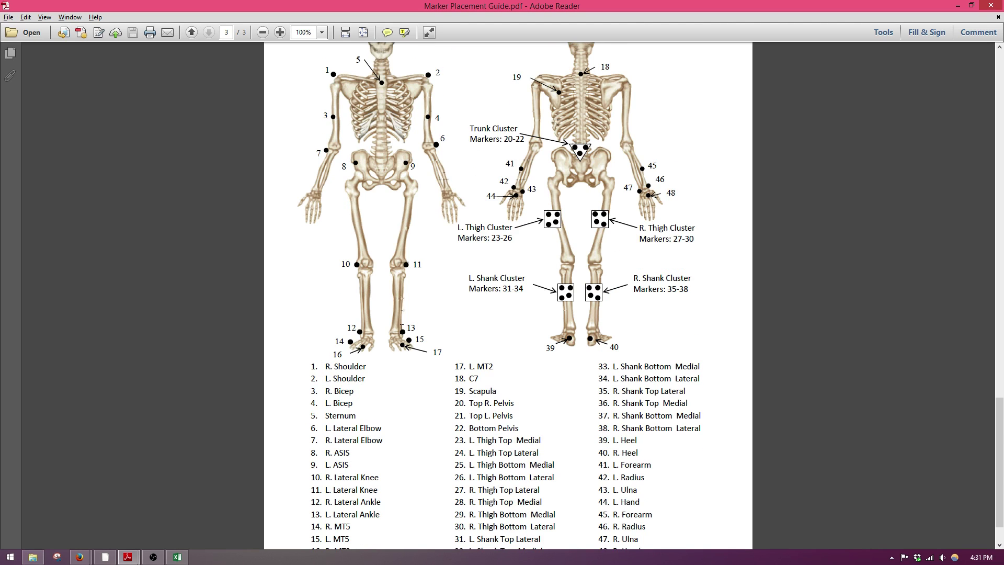
# Switch to BMEG311_EC.pdf and highlight the gait cycle definition "from right heel strike to subsequent right heel strike", then clear the highlight.
pyautogui.moveTo(132, 556)
pyautogui.click(110, 519)
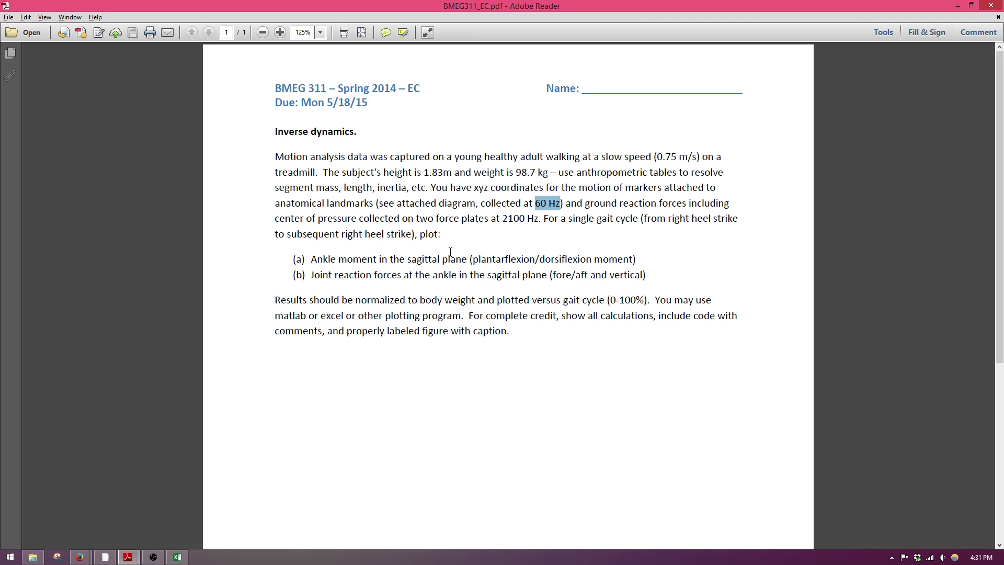
pyautogui.moveTo(643, 219); pyautogui.dragTo(401, 236)
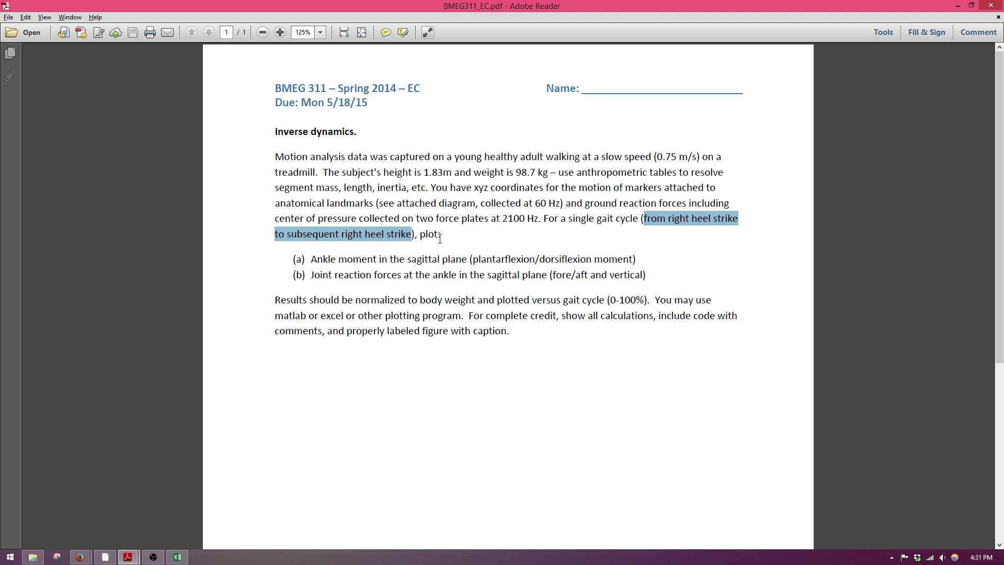
pyautogui.click(440, 238)
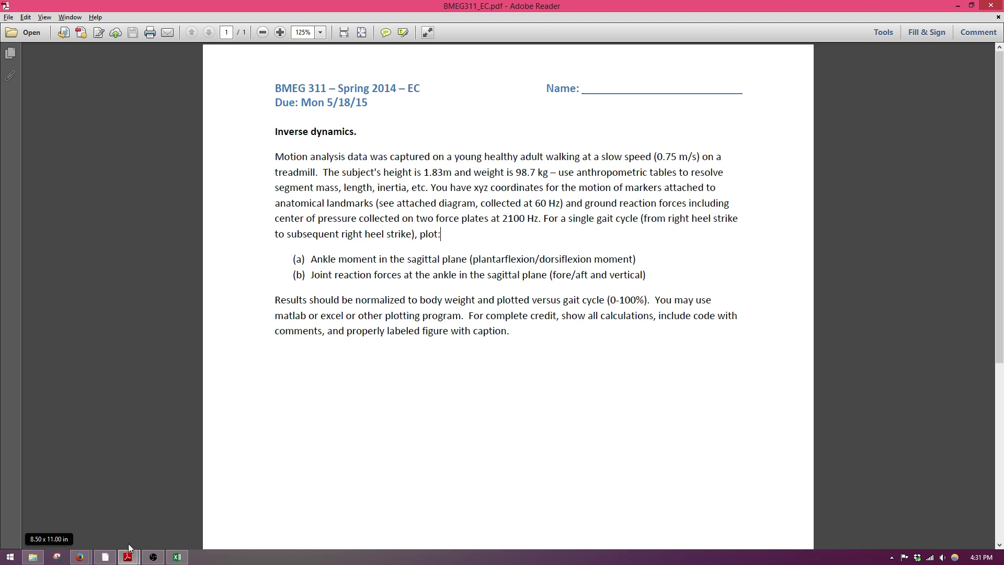
# Check the Excel marker sheet, return to Marker Placement Guide.pdf, and highlight the R. Lateral Ankle entry in the page 3 marker list.
pyautogui.click(177, 557)
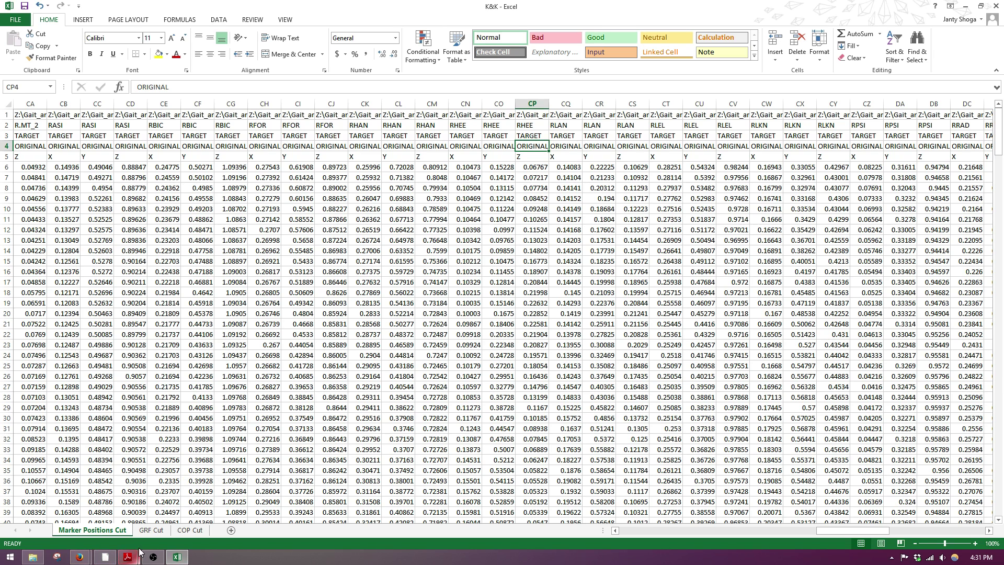
pyautogui.moveTo(138, 553)
pyautogui.click(155, 529)
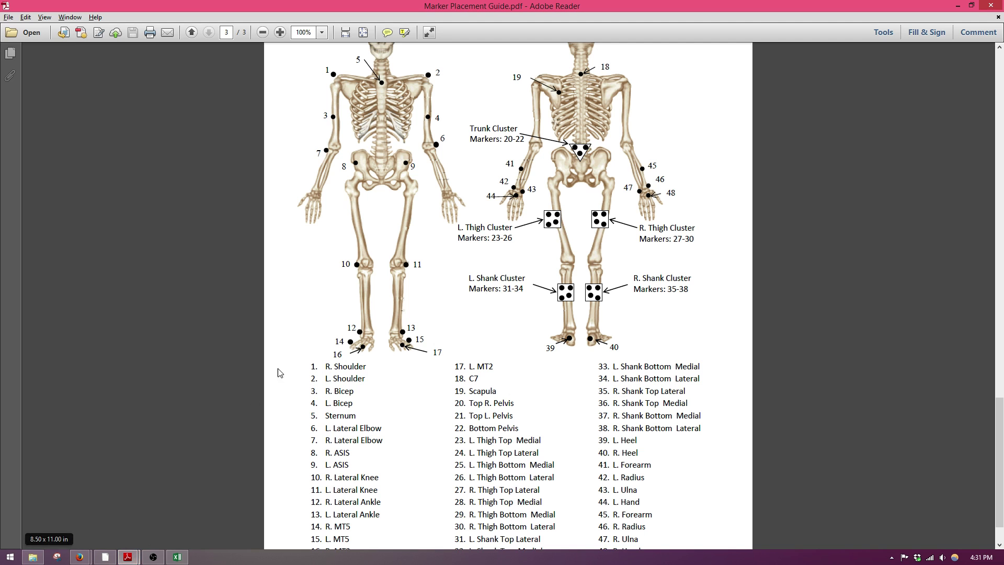
pyautogui.scroll(-1, 358, 329)
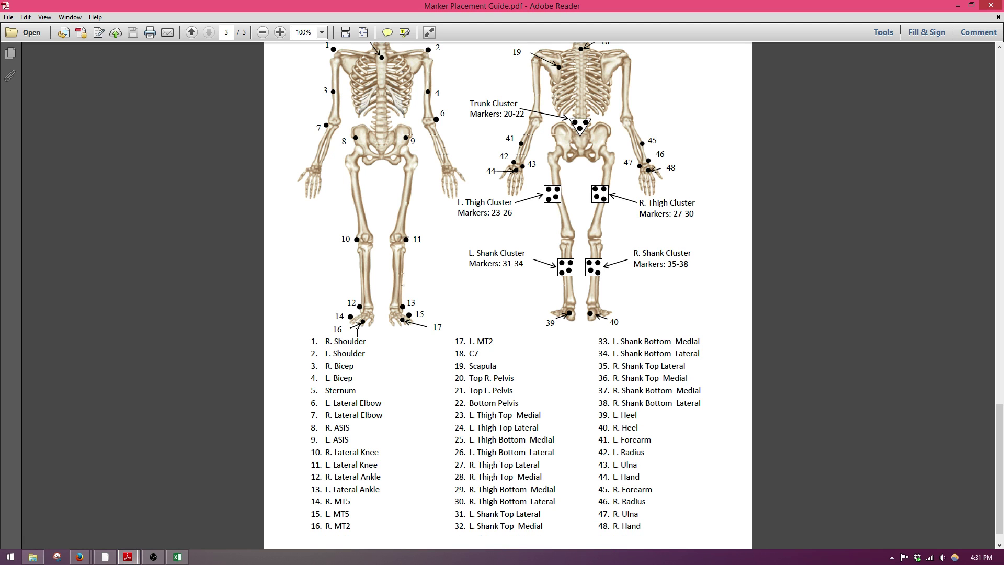
pyautogui.moveTo(326, 477); pyautogui.dragTo(364, 474)
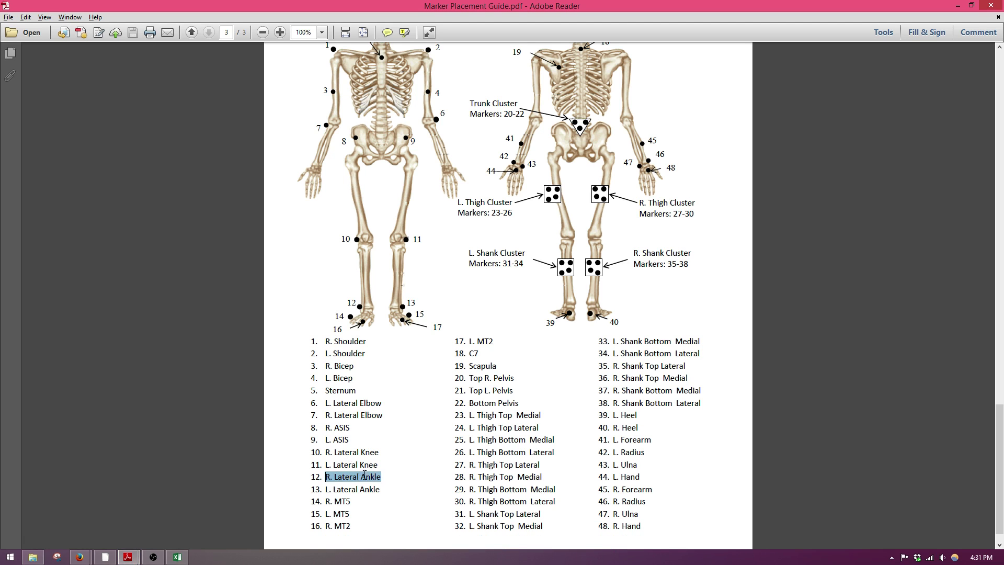
# Switch to Excel and select the three RLAN header cells CQ2:CS2 on the Marker Positions Cut sheet.
pyautogui.click(177, 557)
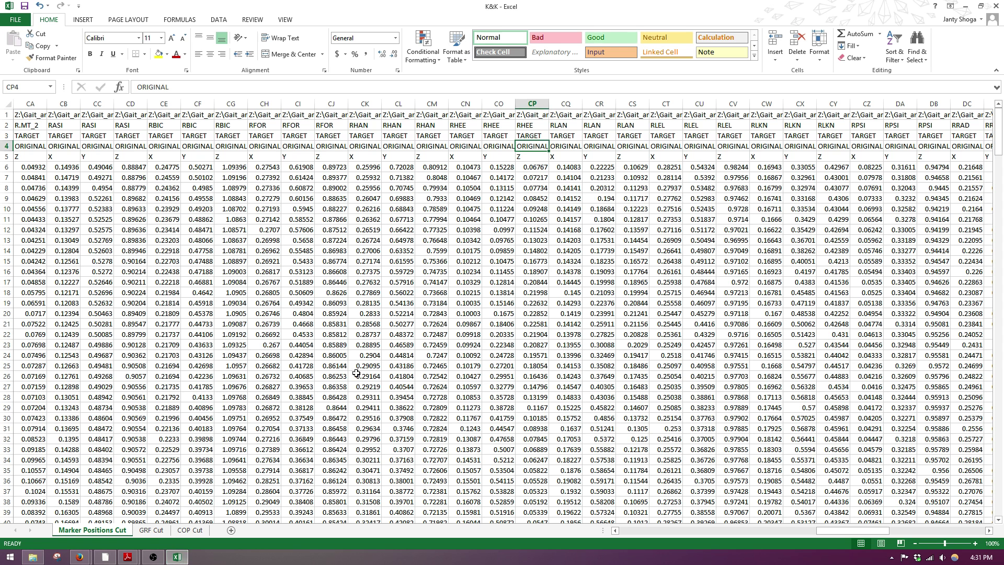
pyautogui.scroll(-3, 342, 408)
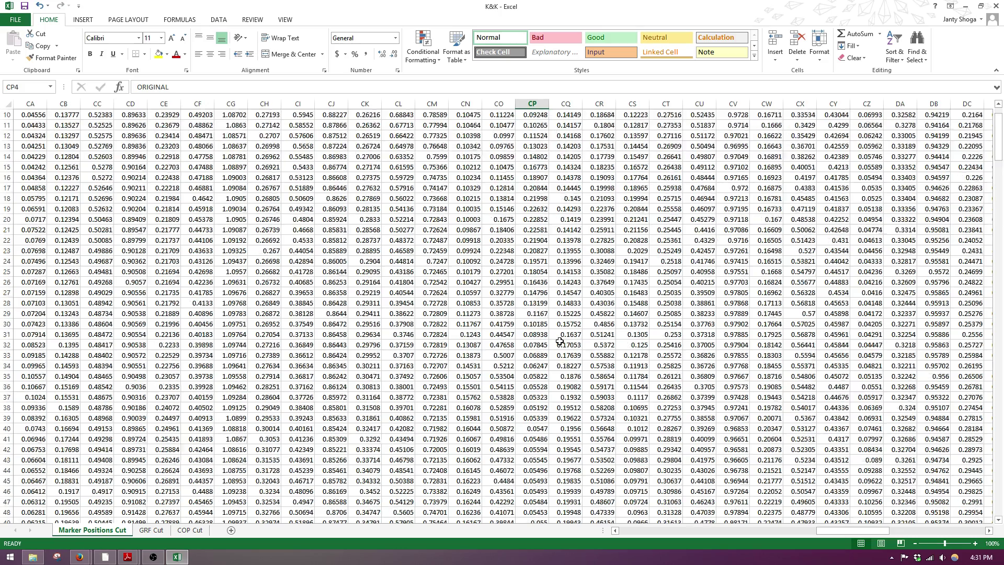
pyautogui.scroll(3, 523, 361)
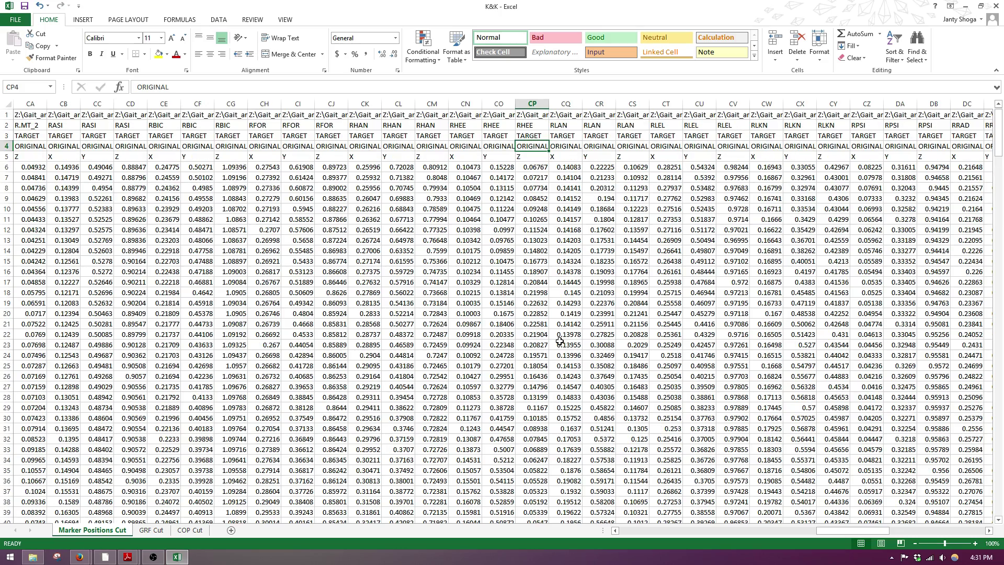
pyautogui.click(565, 125)
pyautogui.moveTo(566, 125); pyautogui.dragTo(628, 125)
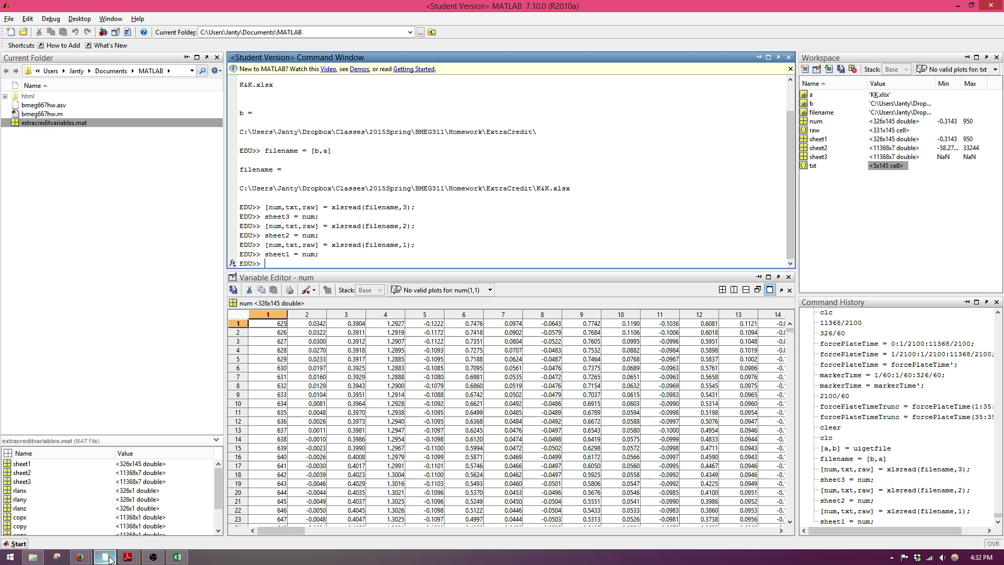
# Switch to MATLAB, open the raw variable, and select the RLAN data in columns 95 to 97.
pyautogui.click(105, 556)
pyautogui.doubleClick(880, 132)
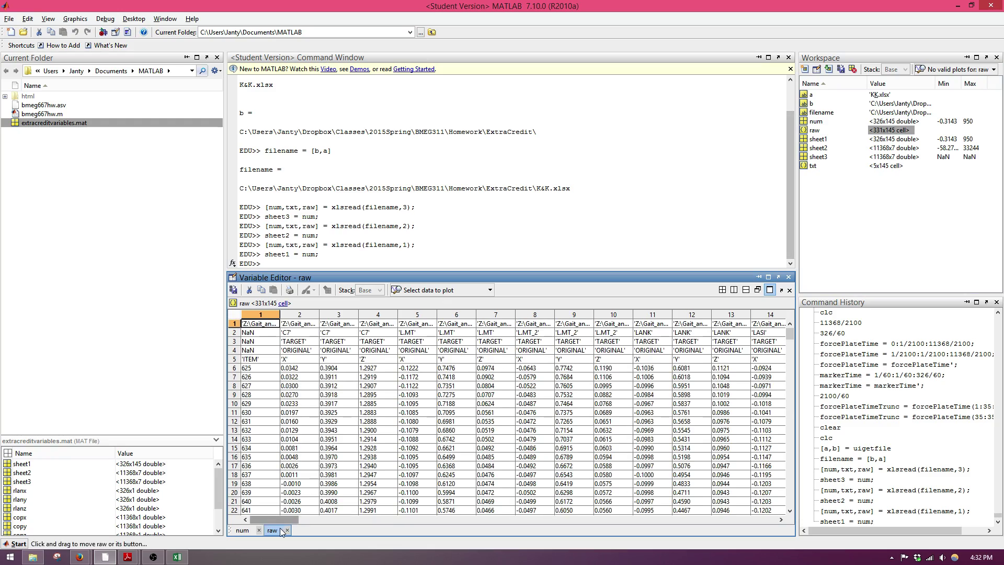
pyautogui.moveTo(287, 521); pyautogui.dragTo(596, 527)
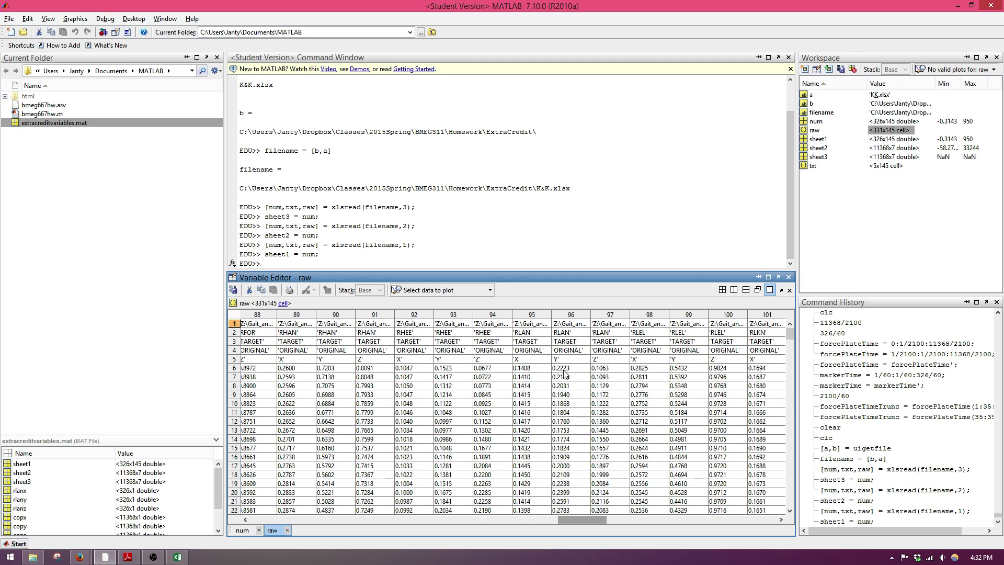
pyautogui.click(534, 336)
pyautogui.click(573, 335)
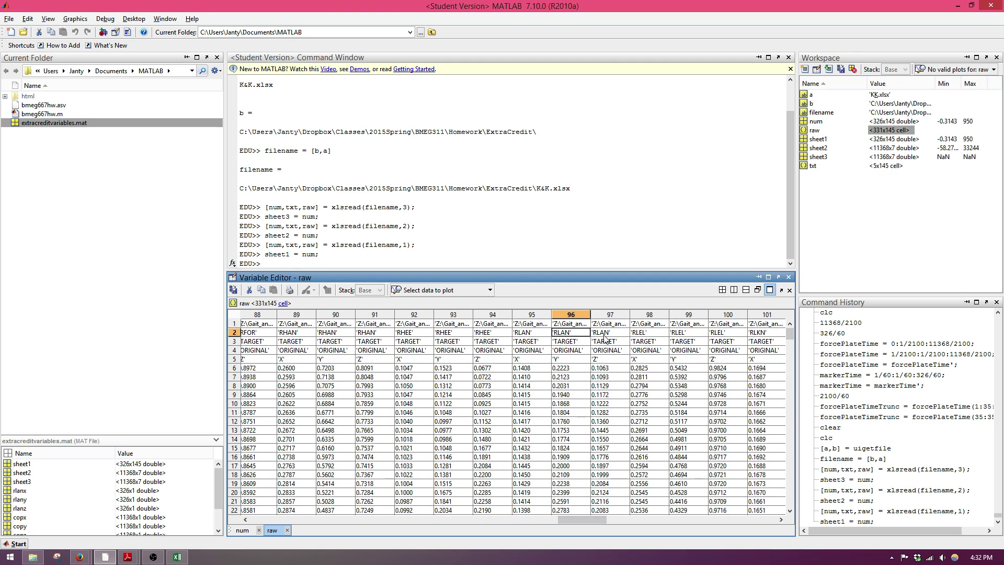
pyautogui.click(606, 338)
pyautogui.moveTo(543, 335); pyautogui.dragTo(603, 484)
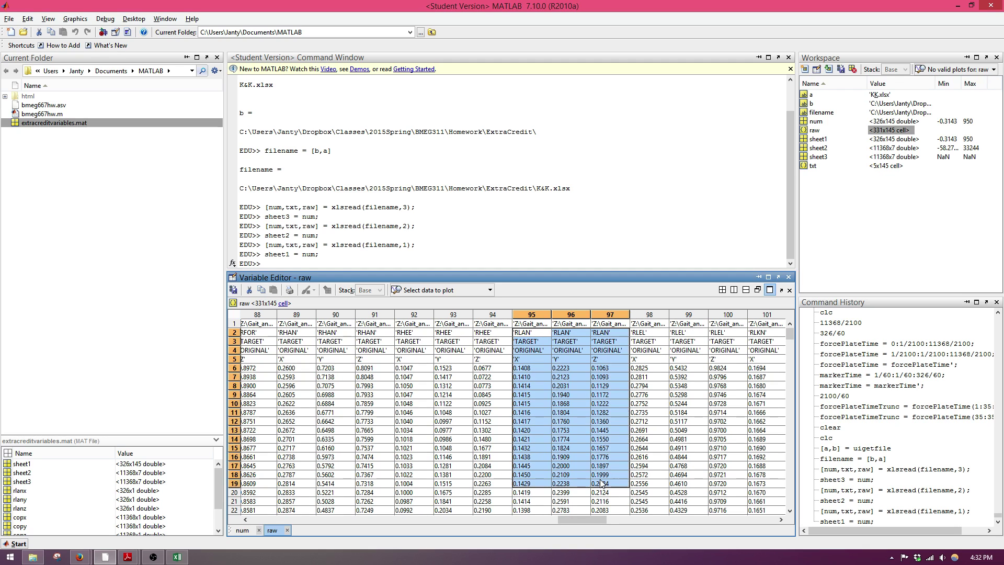
# Extract the right lateral ankle X coordinates by running rlanx = sheet1(:,95); in the Command Window.
pyautogui.click(391, 254)
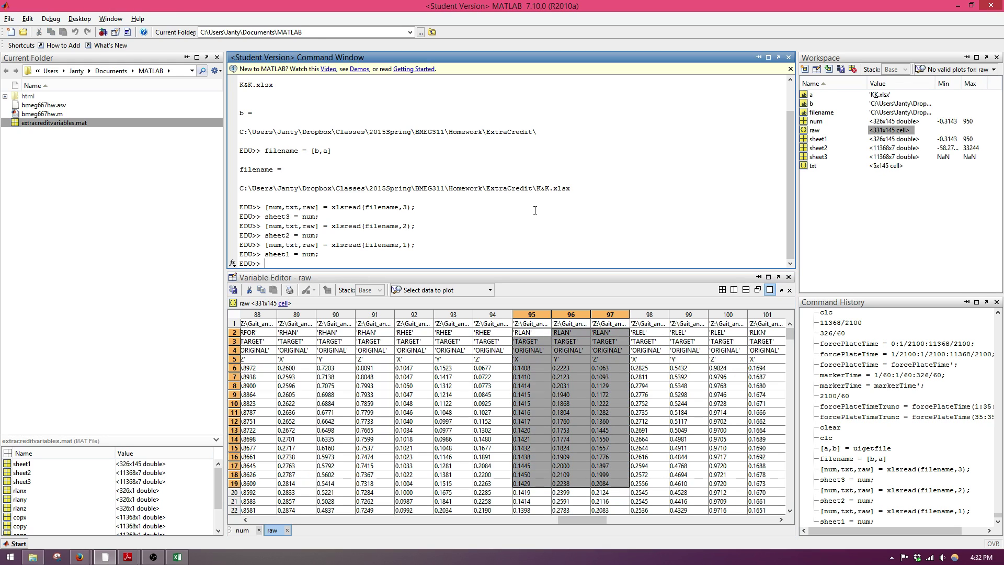
pyautogui.write('rlanx')
pyautogui.write('= num')
pyautogui.press('BackSpace')
pyautogui.press('BackSpace')
pyautogui.press('BackSpace')
pyautogui.write('sheet1(:,95);')
pyautogui.press('Return')
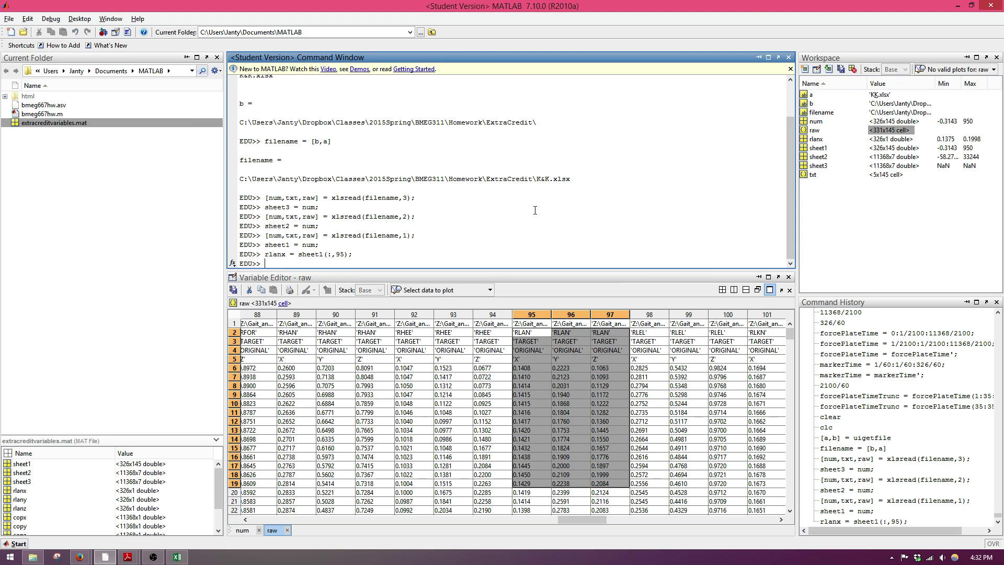
# Recall the rlanx command, change it to rlany = sheet1(:,96);, and run it to extract the Y coordinates.
pyautogui.press('Up')
pyautogui.press('BackSpace')
pyautogui.write('6')
pyautogui.press('Left')
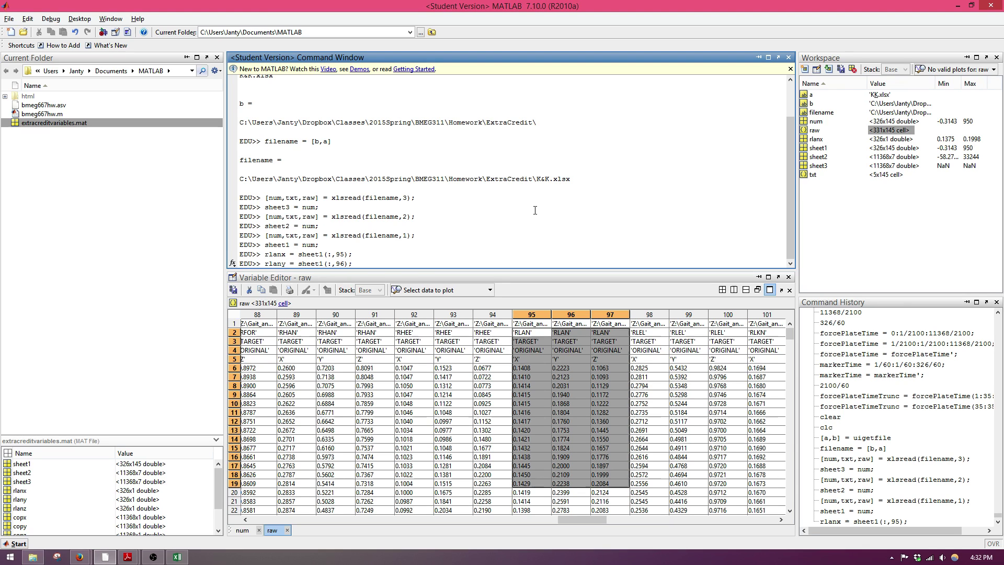
pyautogui.press('Return')
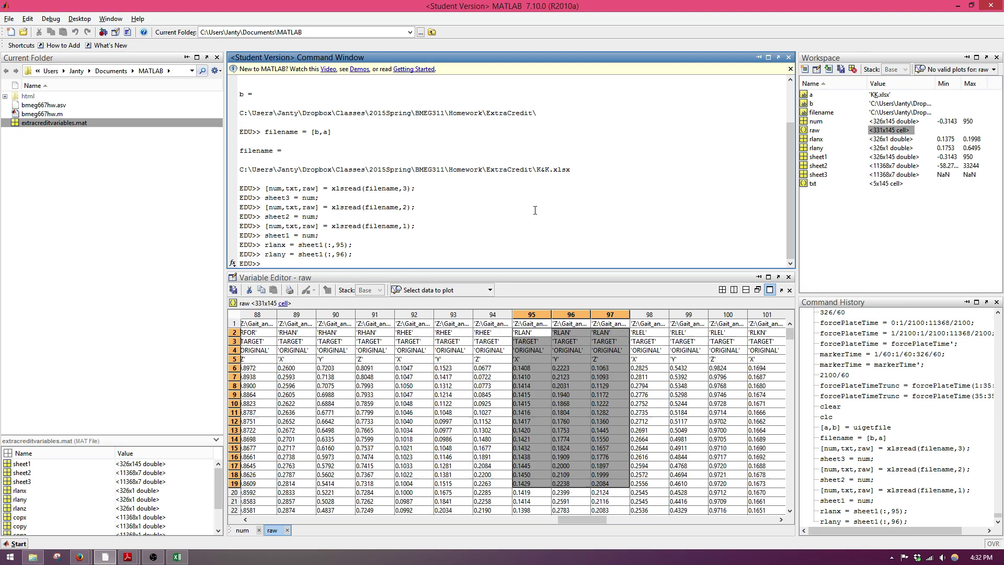
# Recall the rlany command, change it to rlanz = sheet1(:,97);, and run it to extract the Z coordinates.
pyautogui.press('Up')
pyautogui.press('Left')
pyautogui.press('Left')
pyautogui.press('BackSpace')
pyautogui.write('7')
pyautogui.press('BackSpace')
pyautogui.write('z')
pyautogui.press('Return')
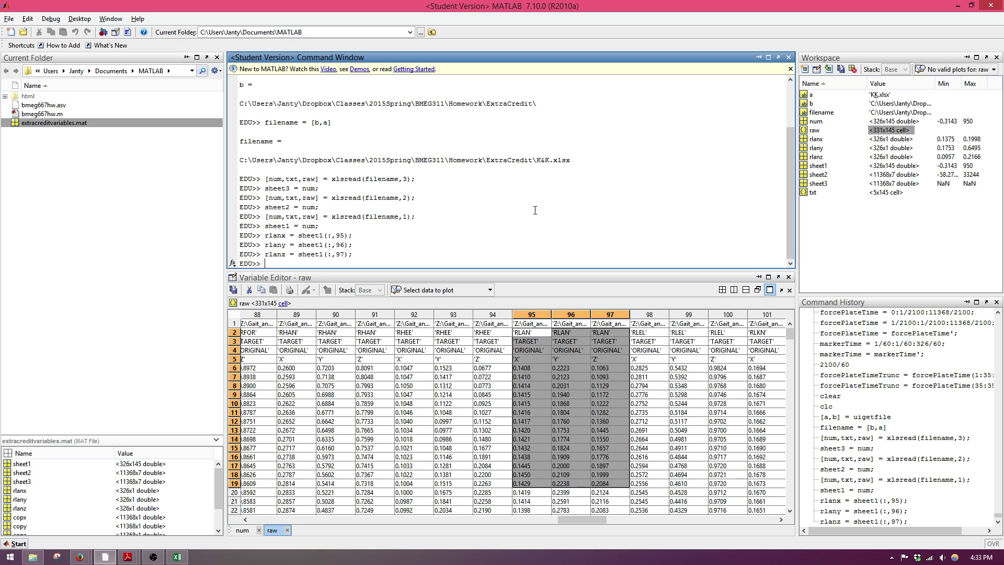
# Switch to Excel, select the FP2 force data in E2:G31 on the GRF Cut sheet, and return to MATLAB.
pyautogui.hotkey('alt', 'Tab')
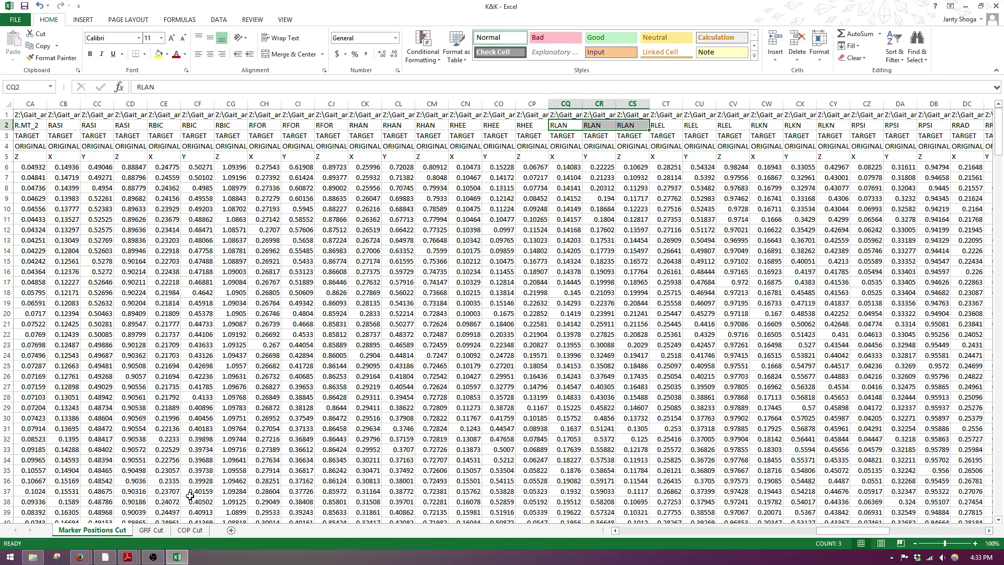
pyautogui.click(151, 531)
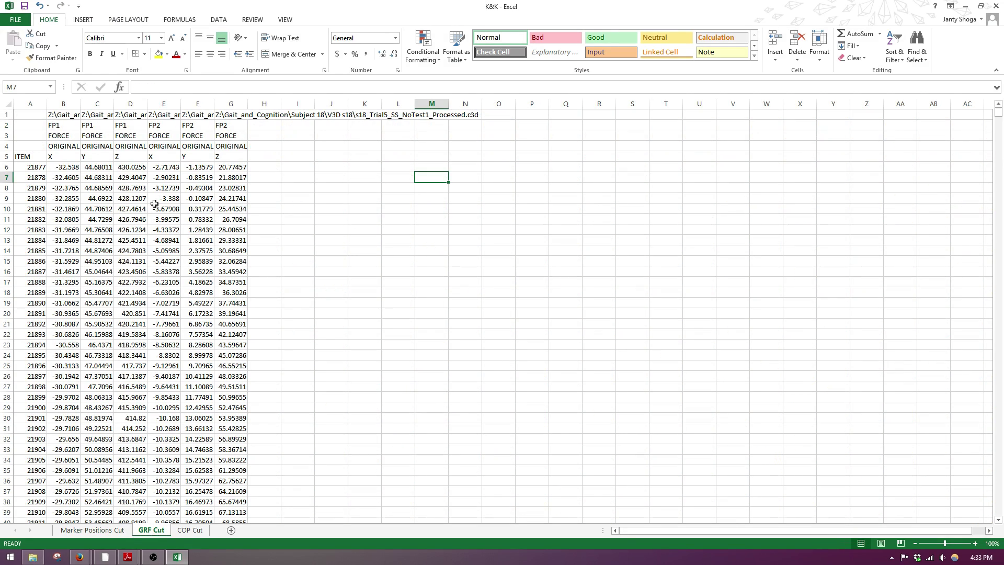
pyautogui.moveTo(165, 125); pyautogui.dragTo(233, 422)
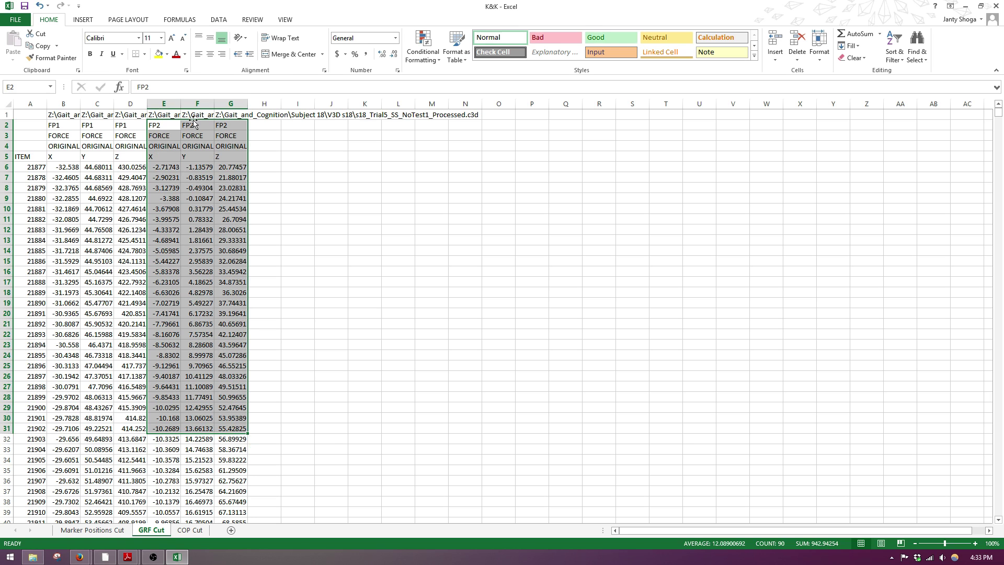
pyautogui.hotkey('alt', 'Tab')
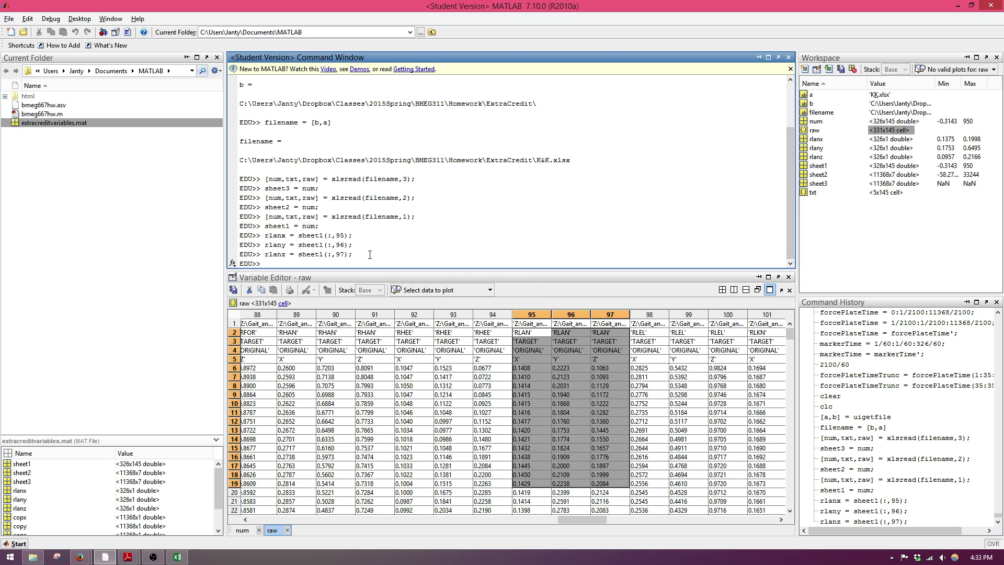
# Check the FP2 force columns in Excel, and in MATLAB run grfx = sheet2(:,5); to extract the X ground reaction force.
pyautogui.hotkey('alt', 'Tab')
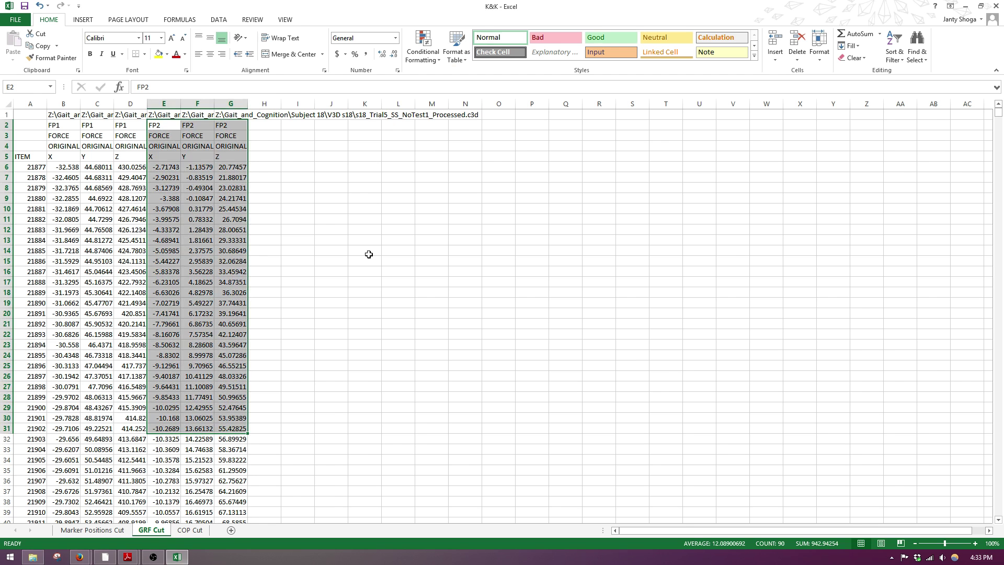
pyautogui.hotkey('alt', 'Tab')
pyautogui.write('grfx ')
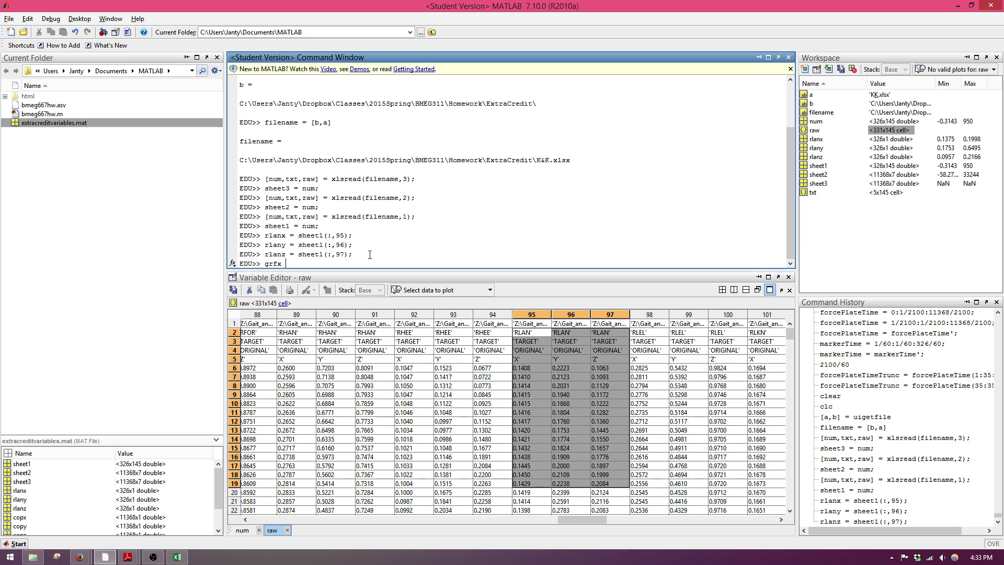
pyautogui.write('= sheet2(:,')
pyautogui.hotkey('alt', 'Tab')
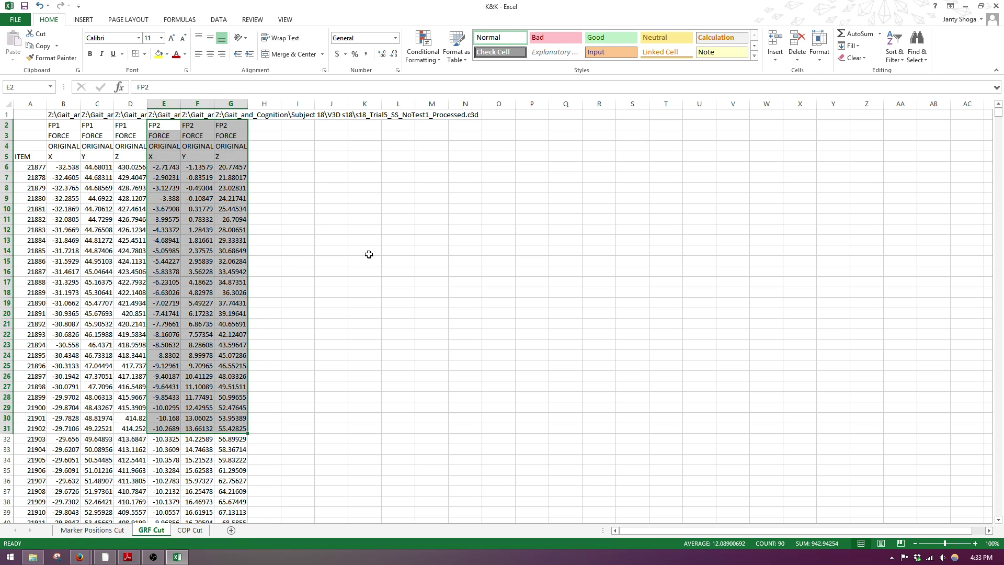
pyautogui.hotkey('alt', 'Tab')
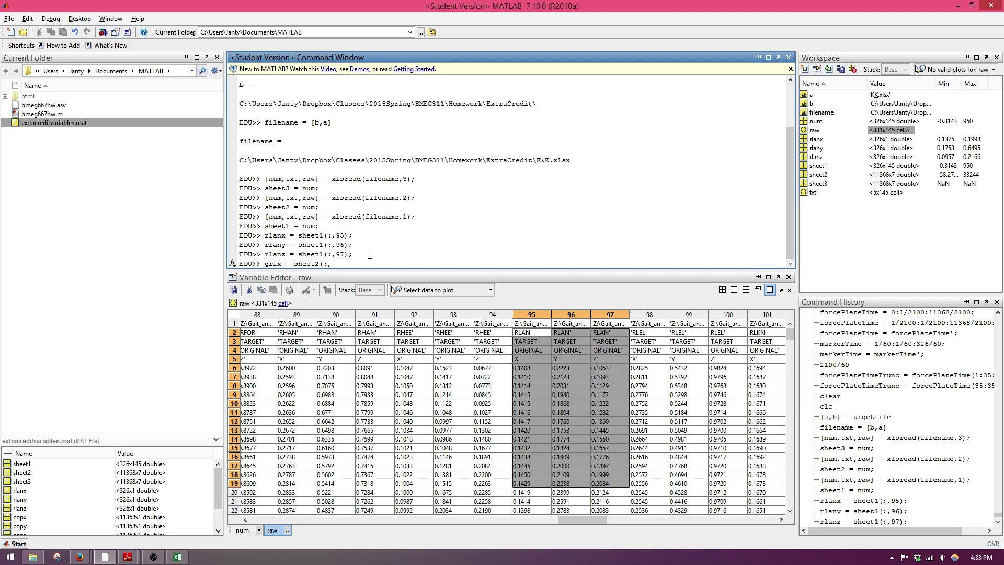
pyautogui.write('5);')
pyautogui.press('Return')
# Reuse the grfx command as grfy = sheet2(:,6); and run it to extract the Y ground reaction force.
pyautogui.press('Up')
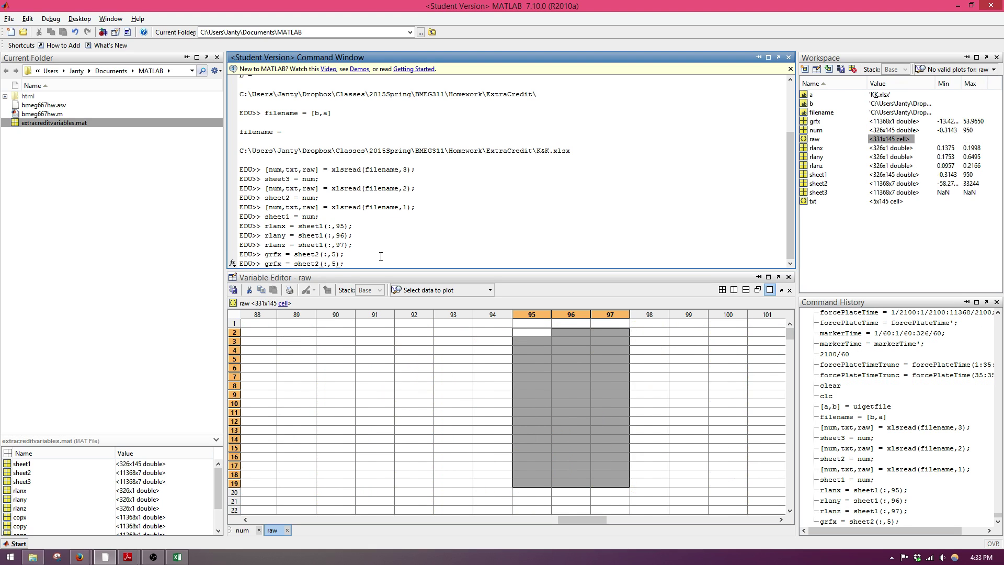
pyautogui.press('Left')
pyautogui.press('Left')
pyautogui.press('BackSpace')
pyautogui.write('6')
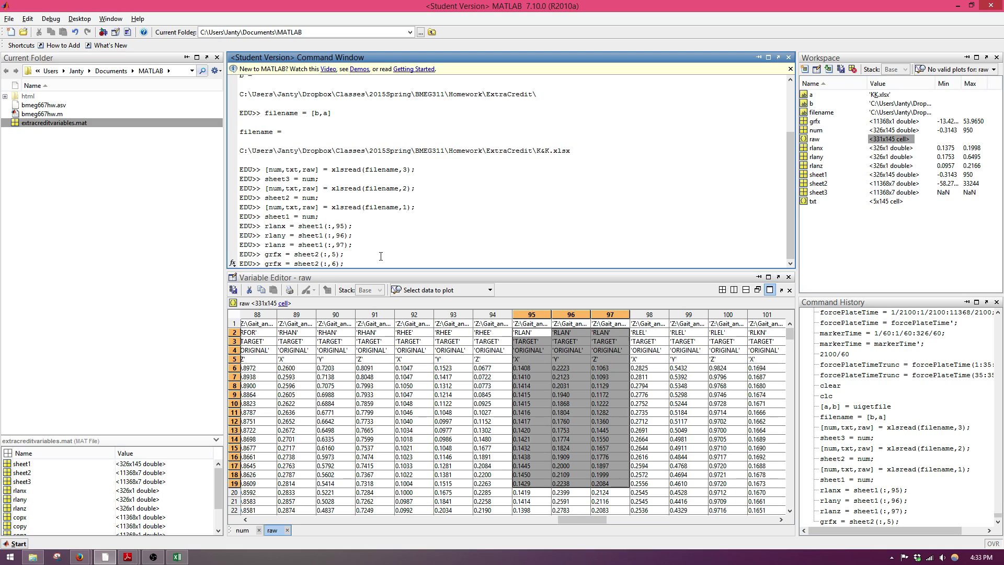
pyautogui.press('Left')
pyautogui.press('Left')
pyautogui.press('Left')
pyautogui.press('Left')
pyautogui.press('Left')
pyautogui.press('Left')
pyautogui.press('Left')
pyautogui.press('Left')
pyautogui.press('Left')
pyautogui.press('Left')
pyautogui.press('Left')
pyautogui.press('Left')
pyautogui.press('Left')
pyautogui.press('BackSpace')
pyautogui.write('y')
pyautogui.press('Return')
# Reuse the grfy command as grfz = sheet2(:,7); and run it to extract the Z ground reaction force.
pyautogui.press('Up')
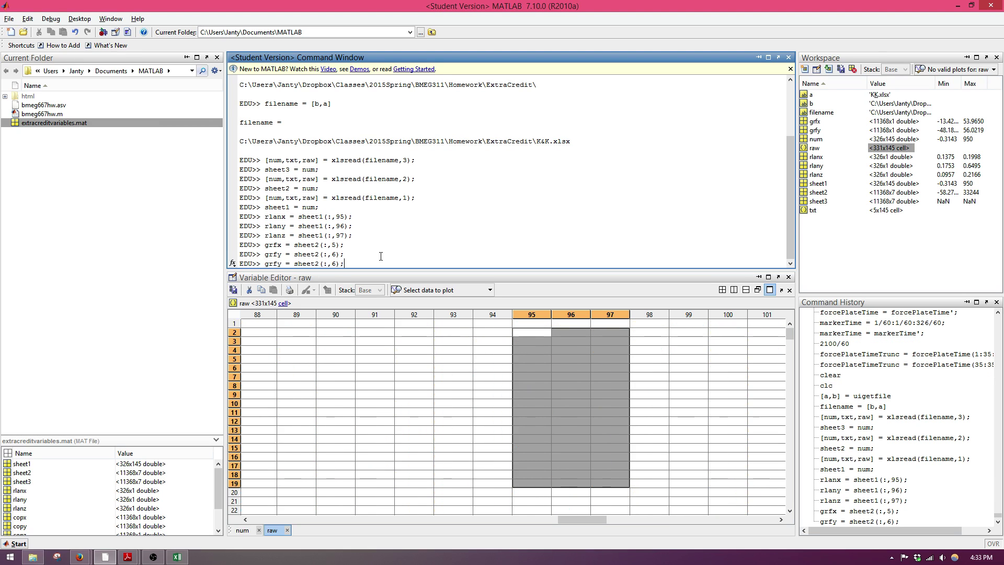
pyautogui.press('Left')
pyautogui.press('Left')
pyautogui.press('BackSpace')
pyautogui.write('7')
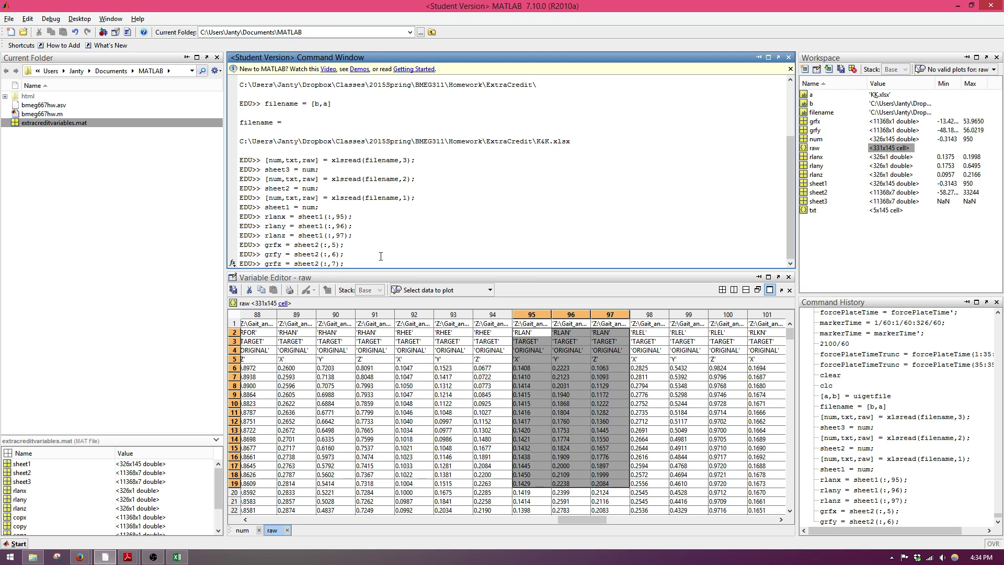
pyautogui.press('Return')
# Extract the center of pressure X data by running copx = sheet3(:,5); in the Command Window.
pyautogui.write('cop')
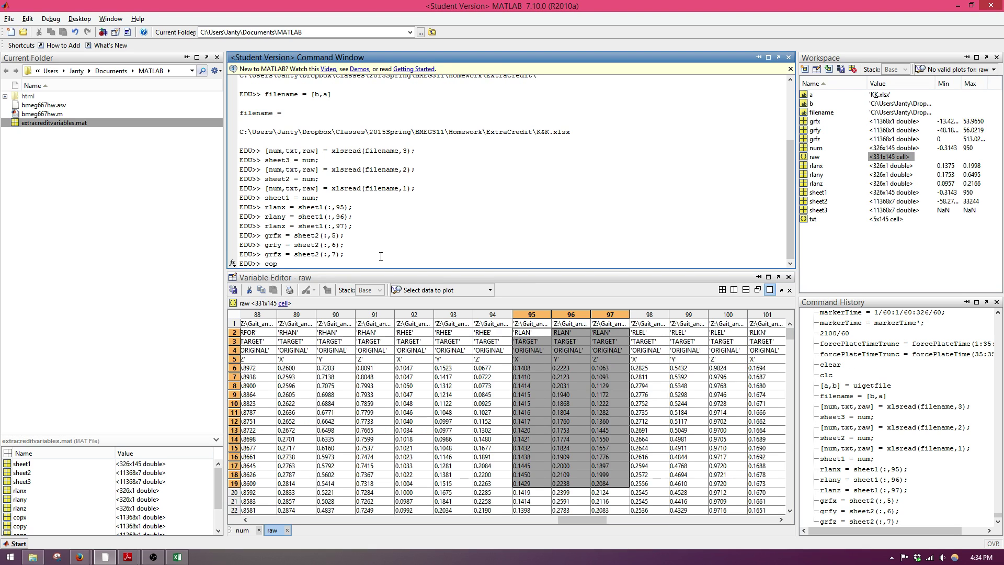
pyautogui.write('x = sheet3(:,5Z')
pyautogui.press('BackSpace')
pyautogui.write(');')
pyautogui.press('Return')
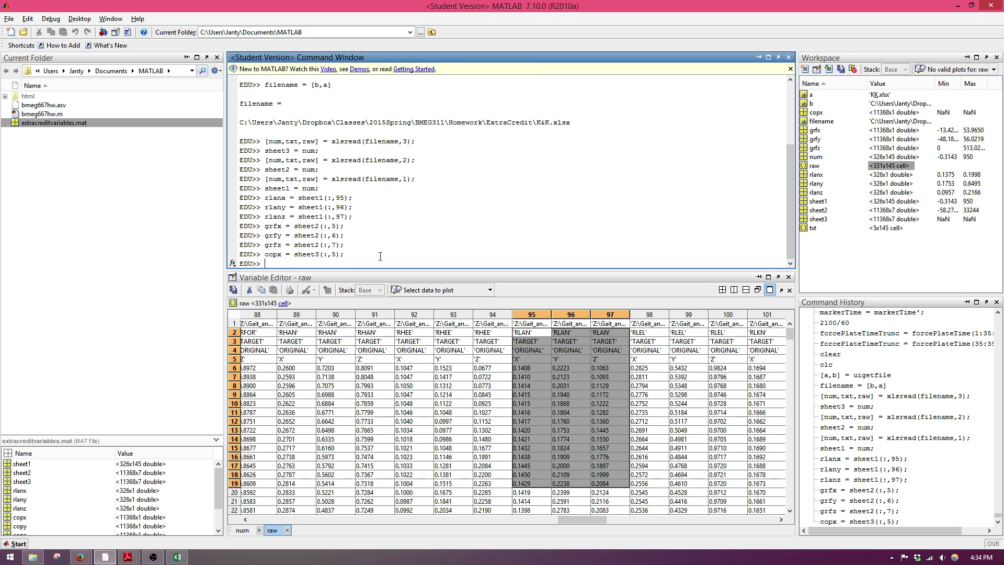
# Reuse the copx command as copy = sheet3(:,6); and run it to extract the center of pressure Y data.
pyautogui.press('Up')
pyautogui.press('Left')
pyautogui.press('Left')
pyautogui.press('BackSpace')
pyautogui.write('6')
pyautogui.press('Return')
# Reuse the copy command as copz = sheet3(:,7); and run it to extract the center of pressure Z data.
pyautogui.press('Up')
pyautogui.press('Left')
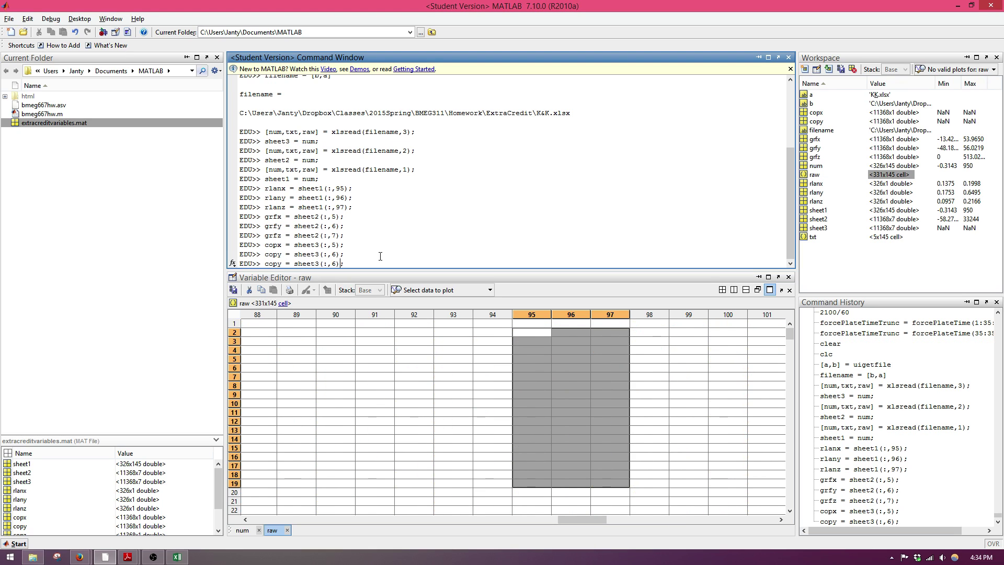
pyautogui.press('Left')
pyautogui.press('BackSpace')
pyautogui.write('7')
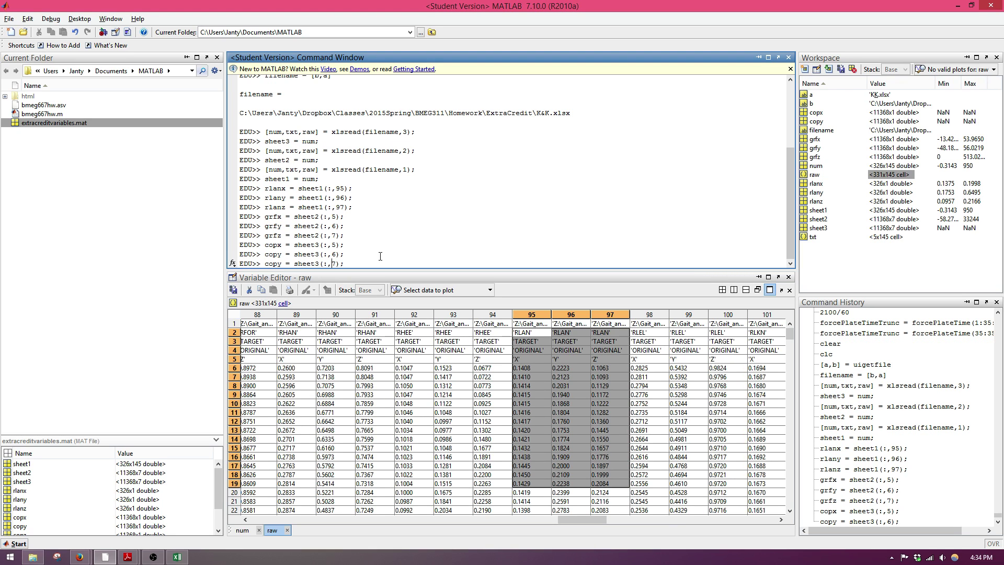
pyautogui.press('BackSpace')
pyautogui.write('z')
pyautogui.press('Return')
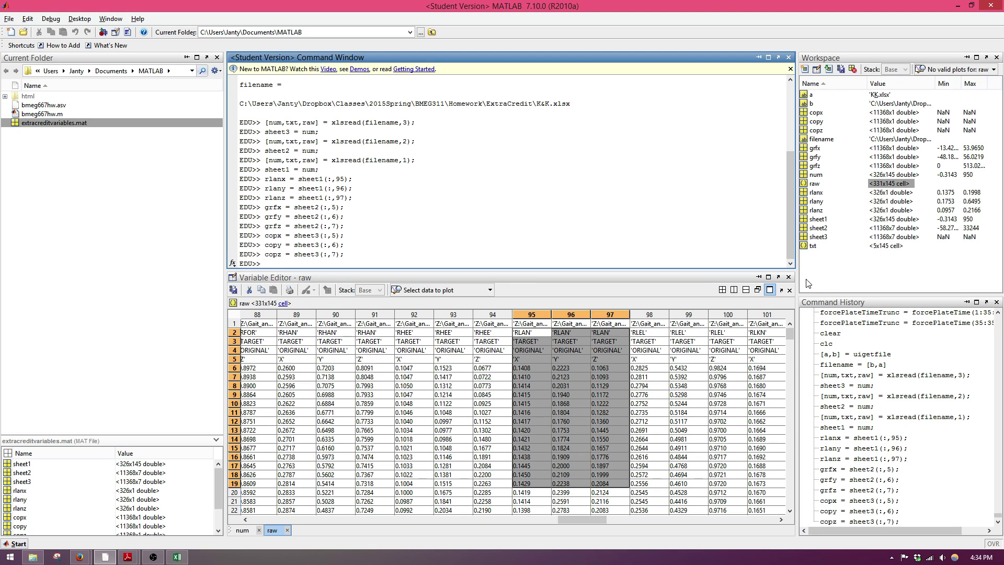
# Close the raw variable in the Variable Editor and enlarge the Command Window's height.
pyautogui.click(790, 290)
pyautogui.moveTo(632, 271); pyautogui.dragTo(632, 358)
pyautogui.click(492, 349)
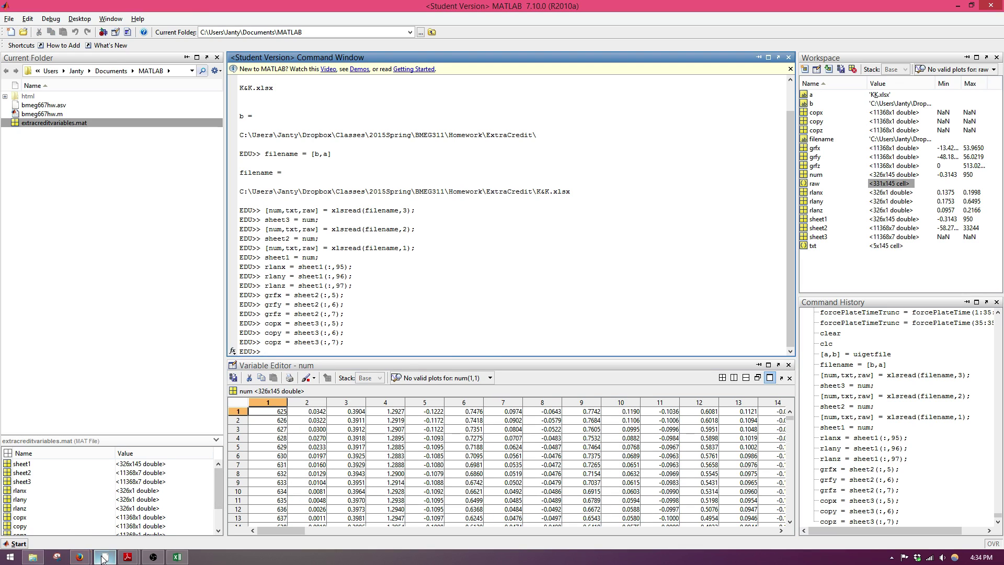
# Switch to the BMEG311_EC.pdf assignment in Adobe Reader and examine the sampling rates of the force plates and markers.
pyautogui.moveTo(103, 559)
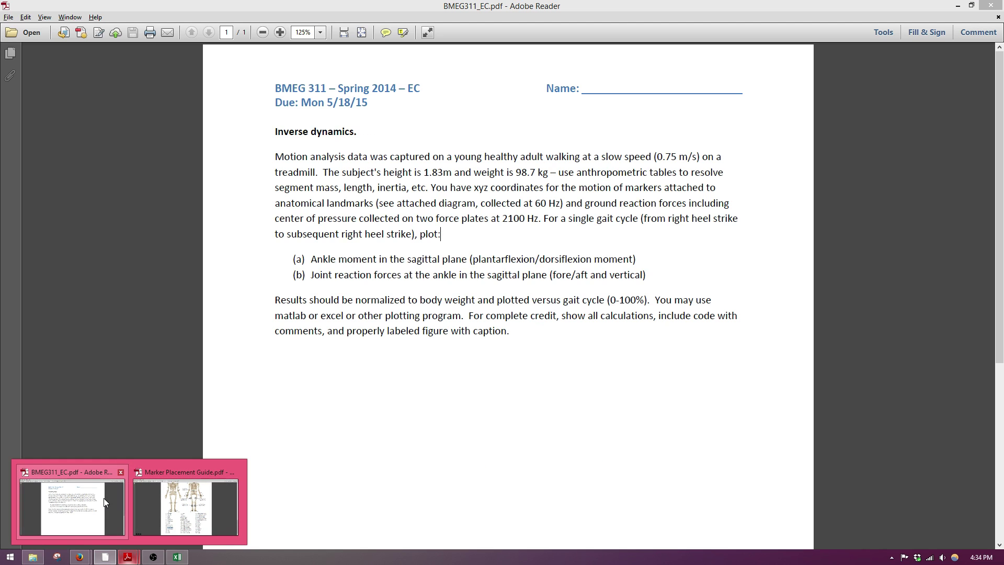
pyautogui.click(104, 502)
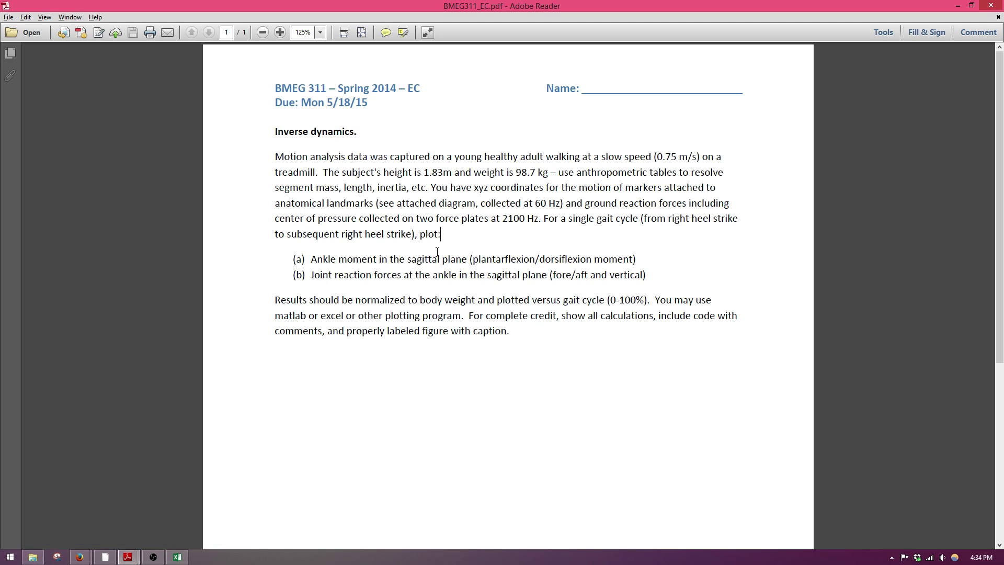
pyautogui.doubleClick(510, 218)
pyautogui.moveTo(517, 212); pyautogui.dragTo(559, 199)
pyautogui.moveTo(503, 222); pyautogui.dragTo(338, 221)
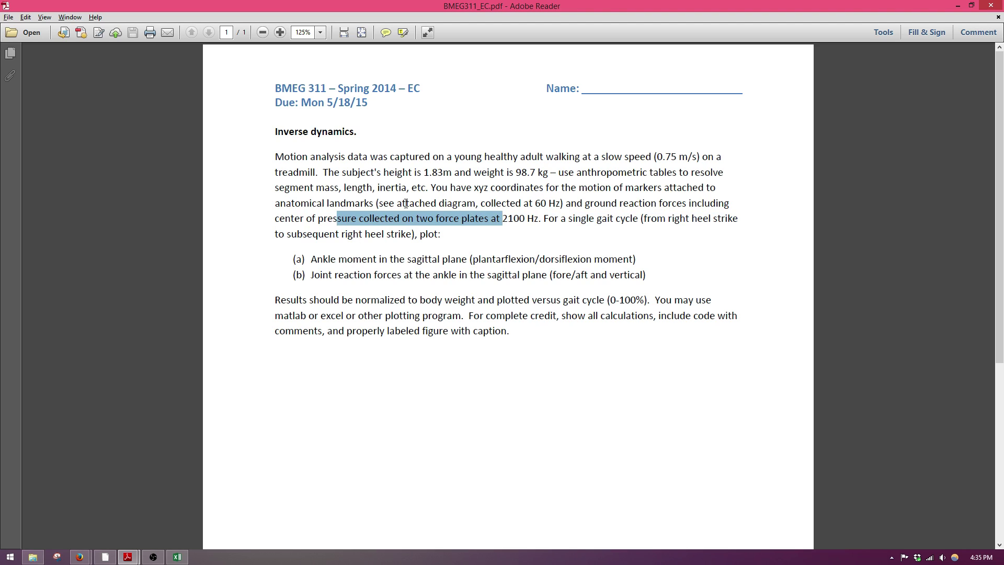
pyautogui.moveTo(406, 204); pyautogui.dragTo(547, 205)
# Return to MATLAB and calculate the ratio of the force plate to marker sampling rates with 2100/60.
pyautogui.hotkey('alt', 'Tab')
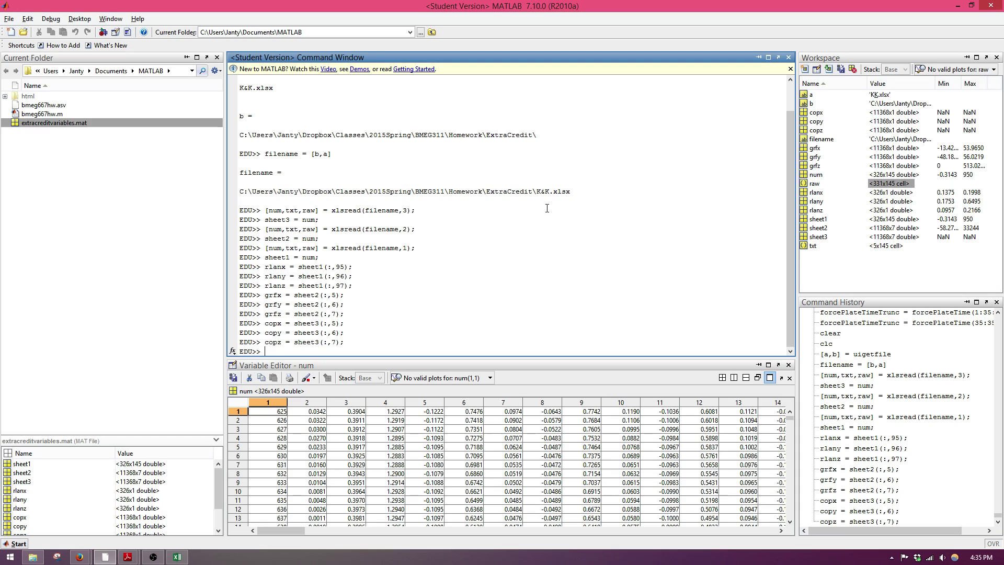
pyautogui.click(882, 193)
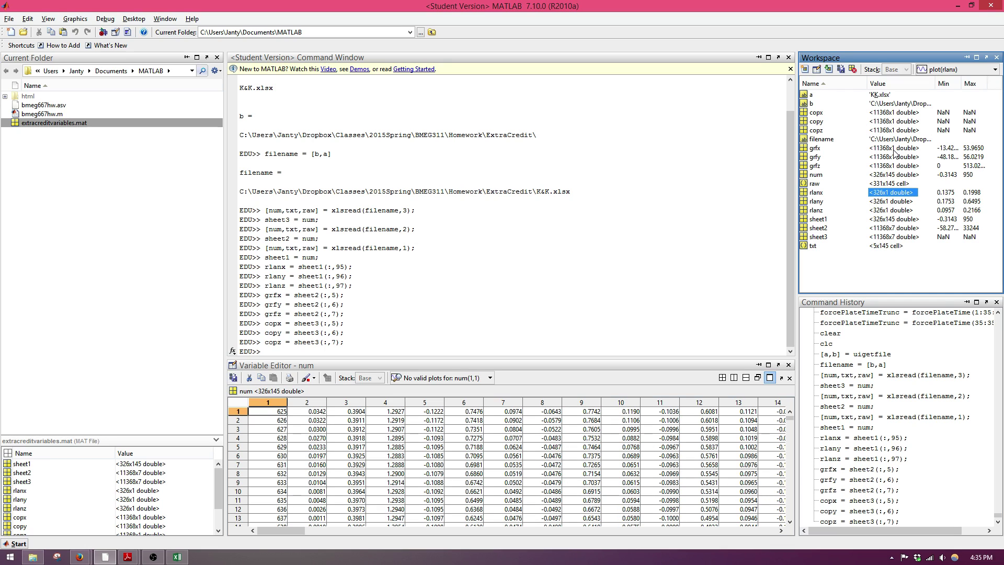
pyautogui.click(463, 347)
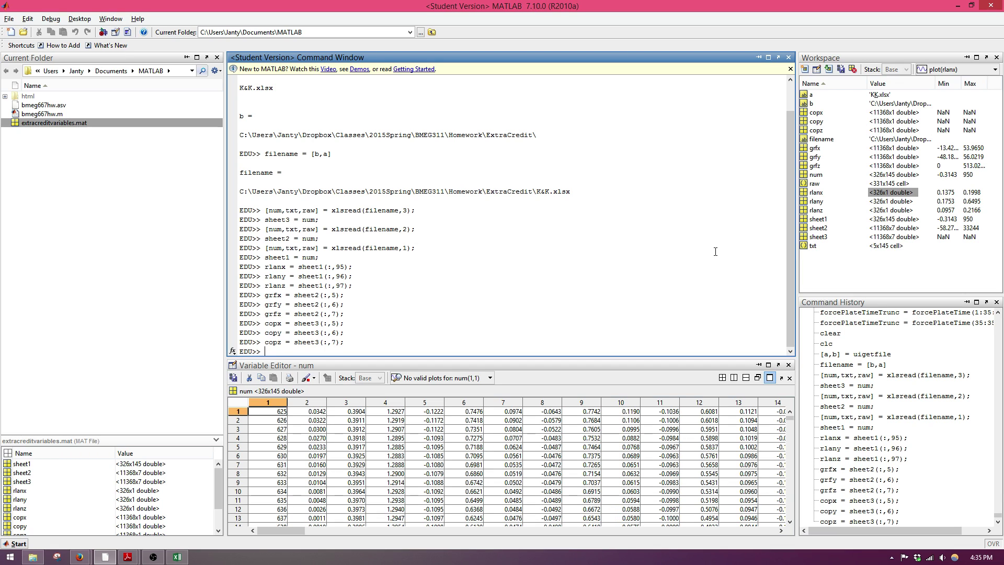
pyautogui.write('2100/60')
pyautogui.press('Return')
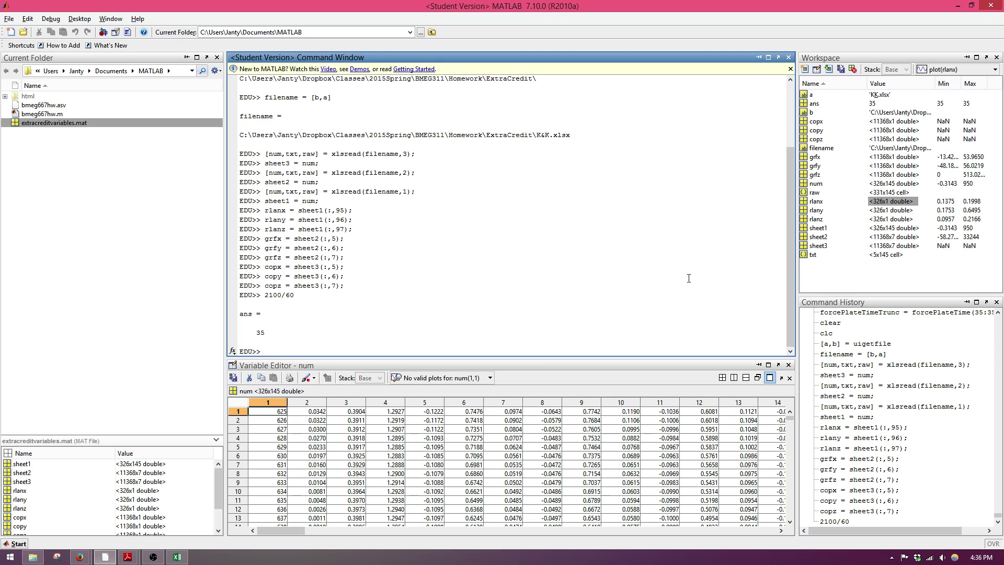
# Create the force plate time vector by running forcePlateTime = 1/2100:1/2100:11368/2100; in the Command Window.
pyautogui.write('forcePlateTime = 1/2100:')
pyautogui.write('1/2100:')
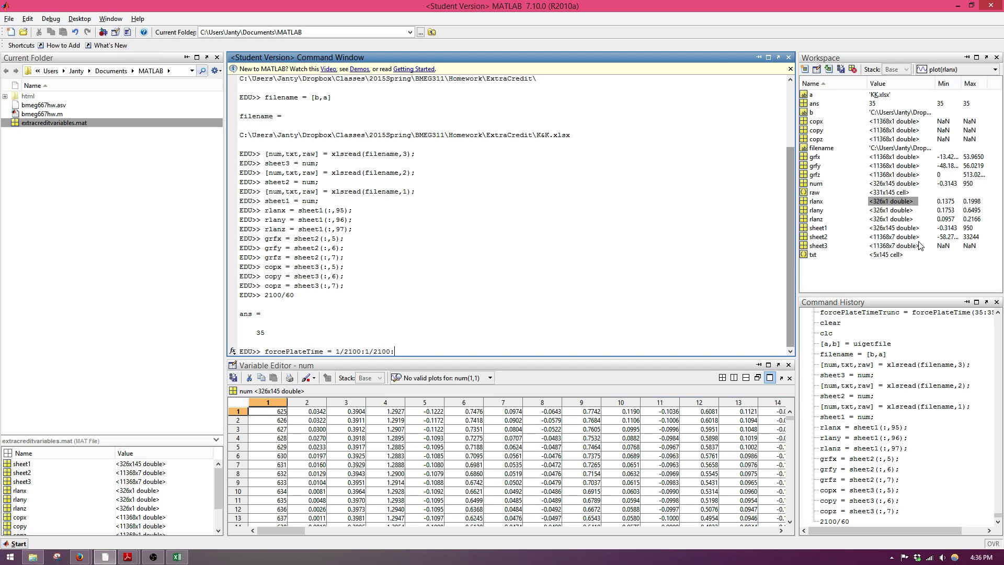
pyautogui.write('113')
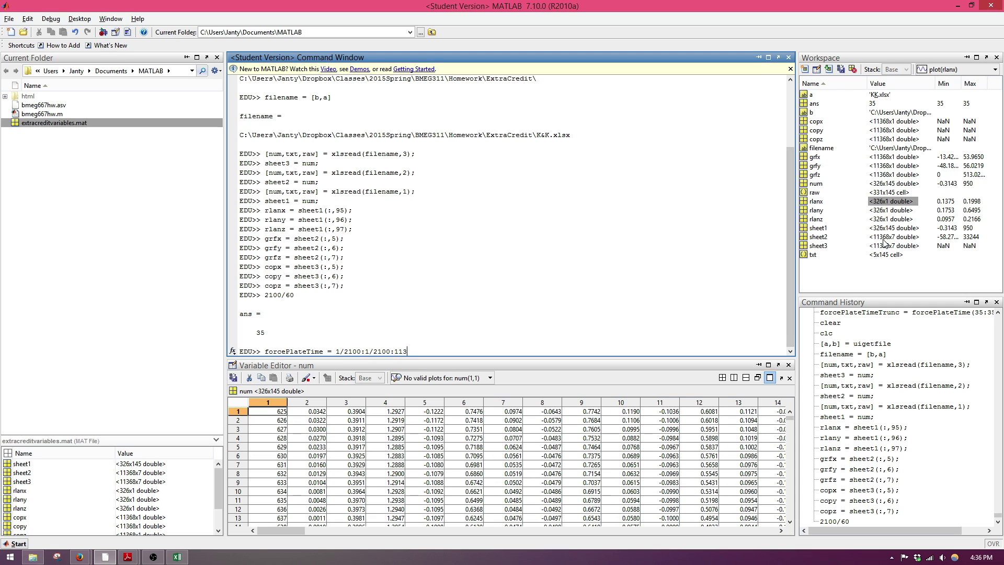
pyautogui.write('68/2100;')
pyautogui.press('Return')
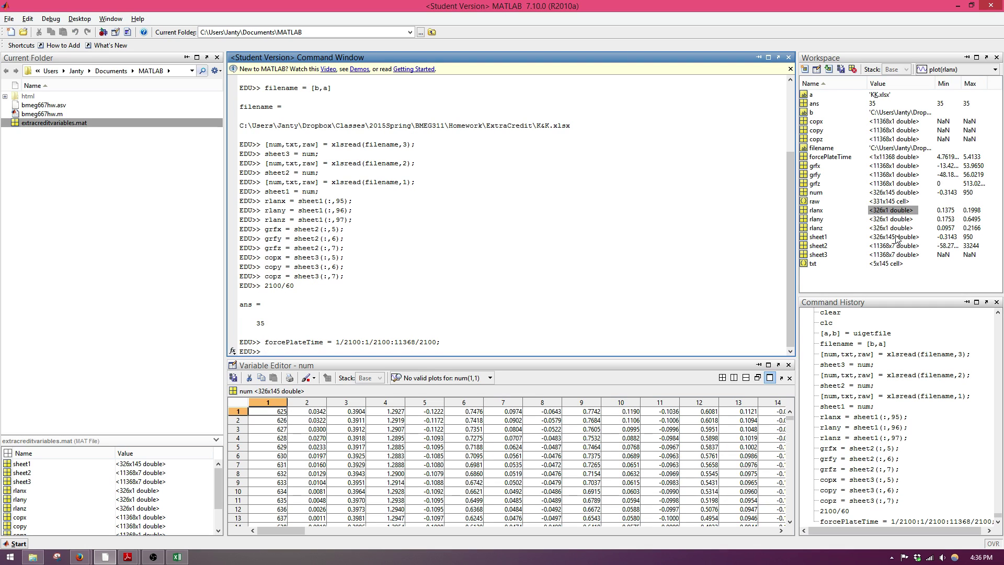
# Open forcePlateTime in the Variable Editor, transpose it with forcePlateTime = forcePlateTime';, and check its last rows.
pyautogui.doubleClick(896, 157)
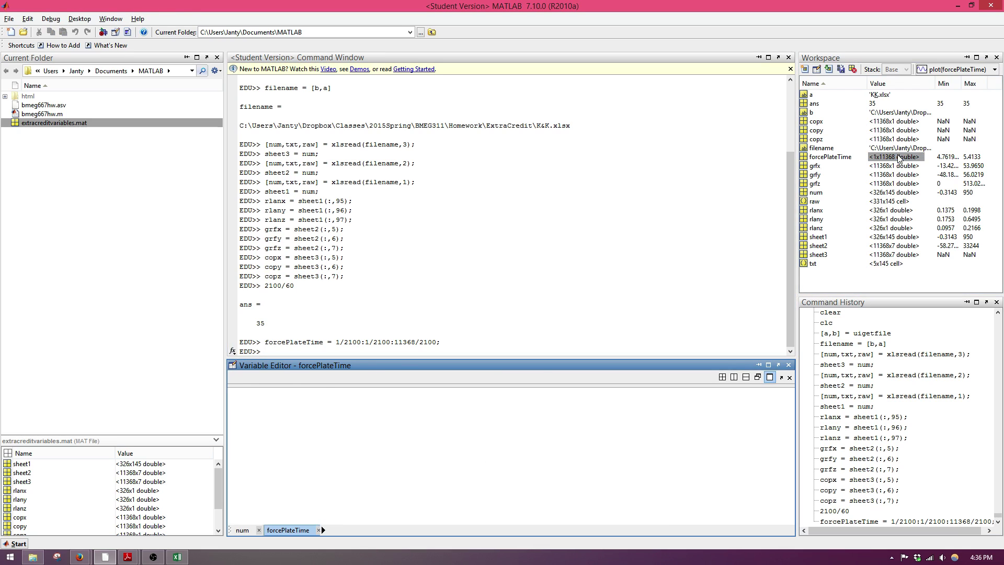
pyautogui.click(447, 353)
pyautogui.press('Up')
pyautogui.press('Left')
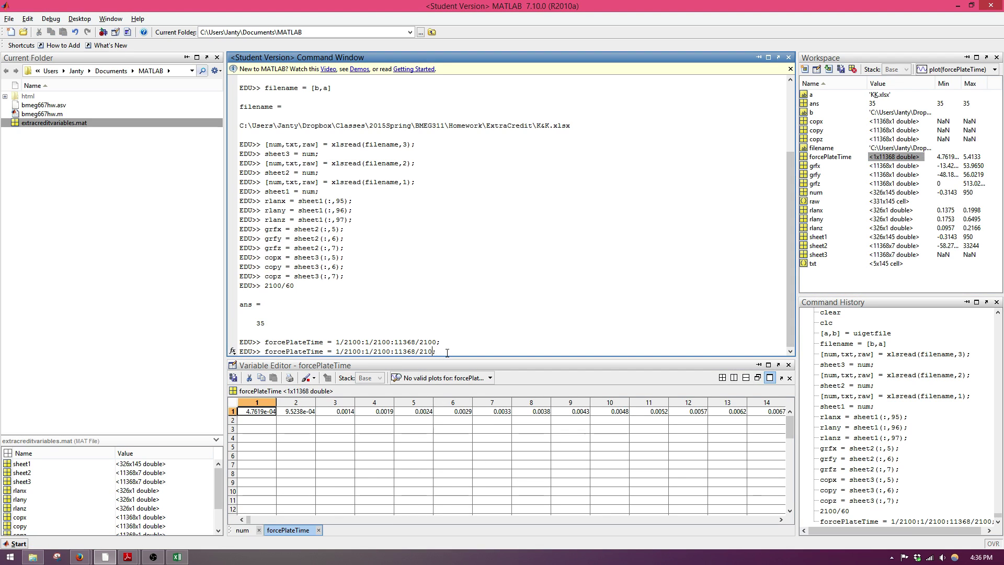
pyautogui.press('BackSpace')
pyautogui.press('BackSpace')
pyautogui.press('BackSpace')
pyautogui.press('BackSpace')
pyautogui.press('BackSpace')
pyautogui.press('BackSpace')
pyautogui.press('BackSpace')
pyautogui.press('BackSpace')
pyautogui.press('BackSpace')
pyautogui.press('BackSpace')
pyautogui.press('BackSpace')
pyautogui.press('BackSpace')
pyautogui.press('BackSpace')
pyautogui.press('BackSpace')
pyautogui.press('BackSpace')
pyautogui.press('BackSpace')
pyautogui.press('BackSpace')
pyautogui.press('BackSpace')
pyautogui.press('BackSpace')
pyautogui.press('BackSpace')
pyautogui.press('BackSpace')
pyautogui.press('BackSpace')
pyautogui.press('BackSpace')
pyautogui.press('BackSpace')
pyautogui.write('force')
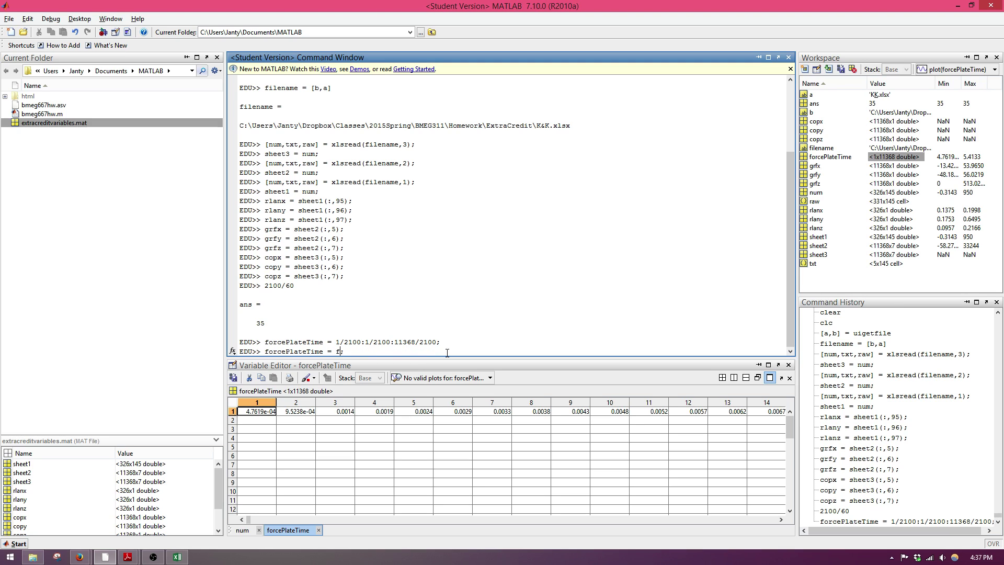
pyautogui.write("PlateTime'")
pyautogui.press('Return')
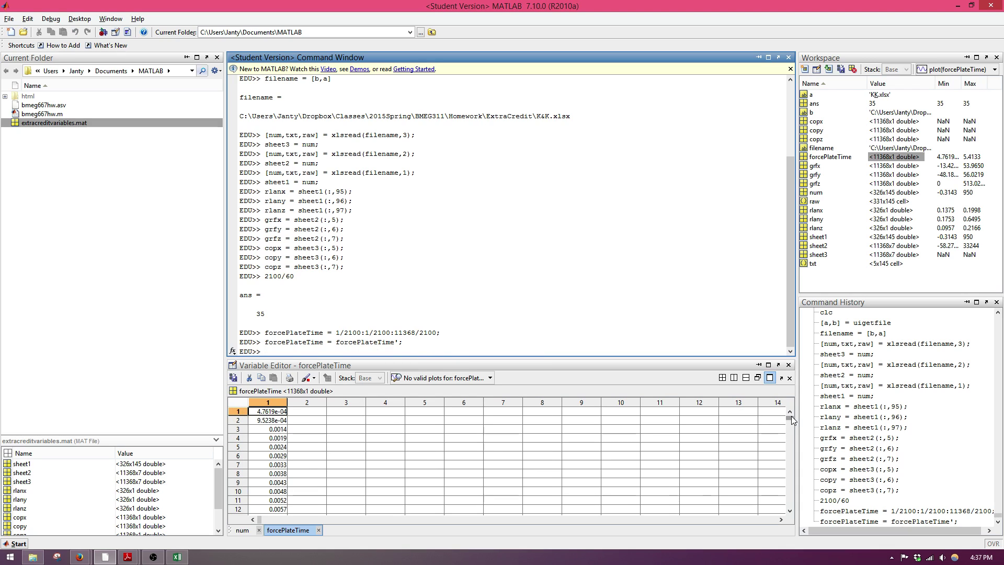
pyautogui.moveTo(791, 416); pyautogui.dragTo(792, 517)
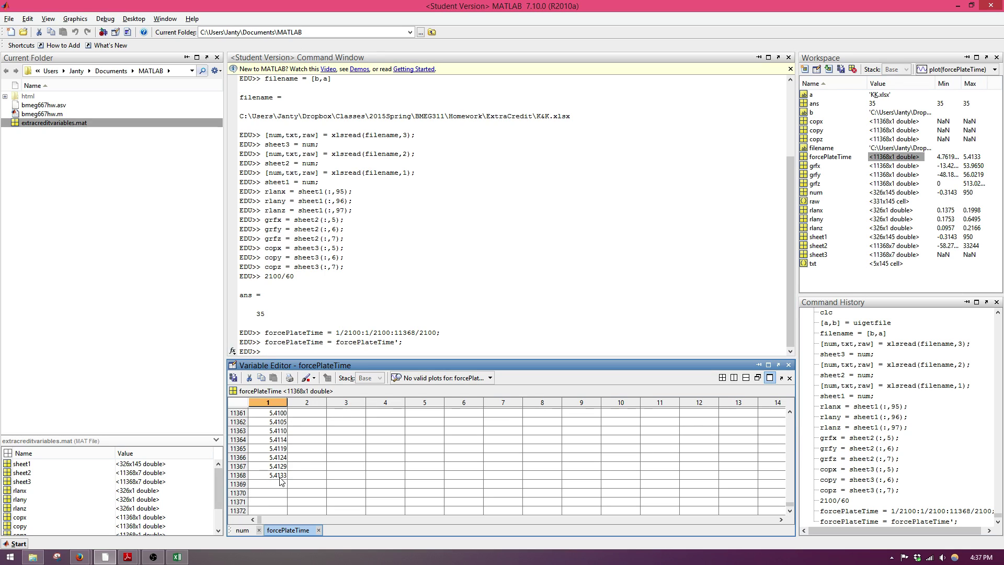
# Create the marker time vector by running markerTime = 1/60:1/60:326/60; in the Command Window.
pyautogui.click(304, 351)
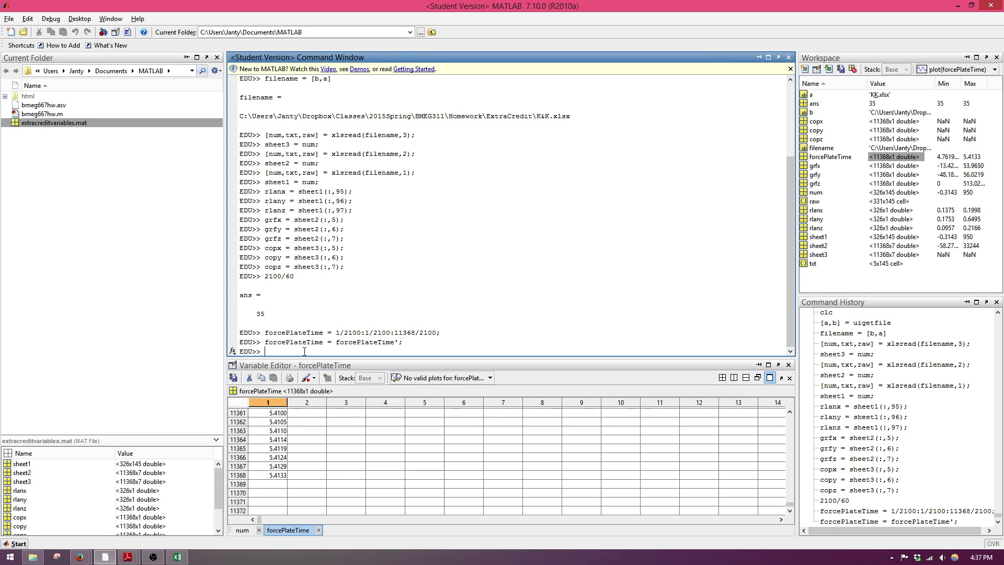
pyautogui.write('markerTime = 1/60:1/60:')
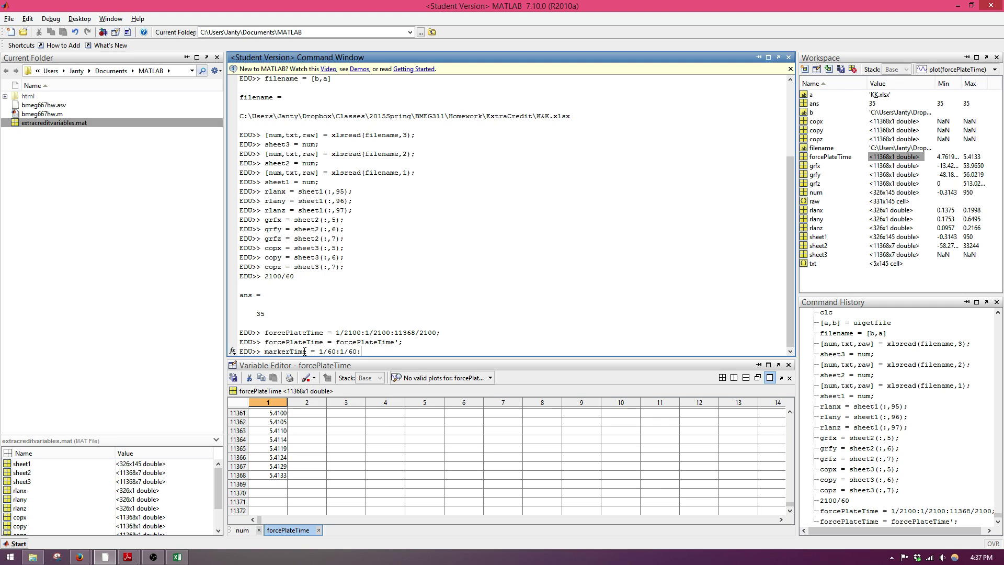
pyautogui.click(888, 219)
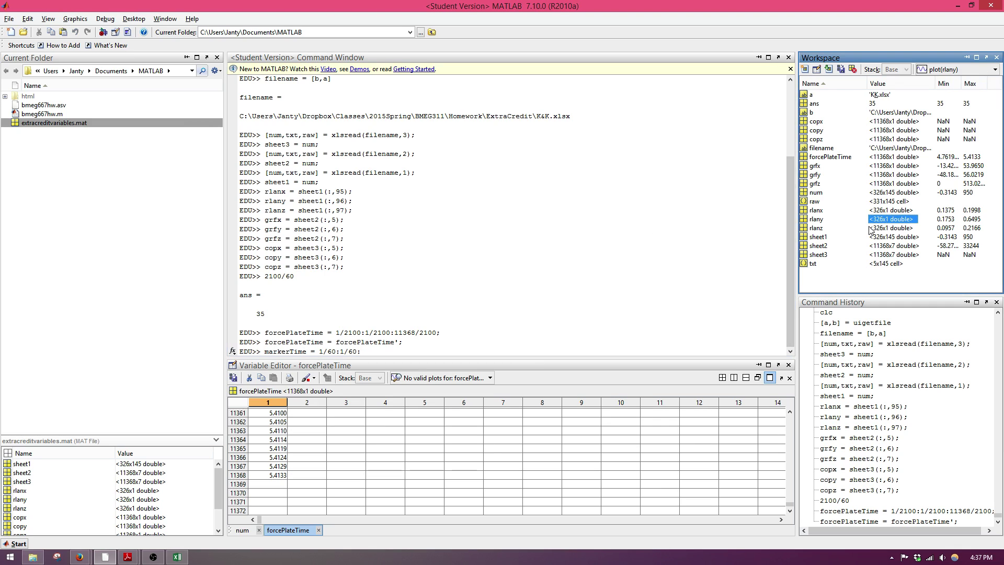
pyautogui.click(361, 355)
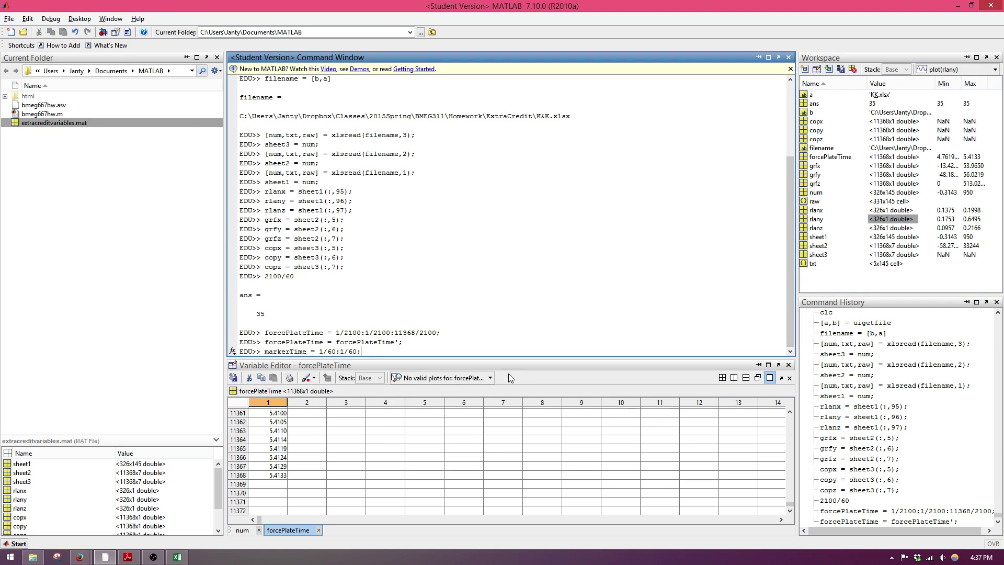
pyautogui.write('326')
pyautogui.write('/60')
pyautogui.write(';')
pyautogui.press('Return')
# Transpose the marker time vector into a column by running markerTime = markerTime';.
pyautogui.press('Up')
pyautogui.press('Left')
pyautogui.press('BackSpace')
pyautogui.press('BackSpace')
pyautogui.press('BackSpace')
pyautogui.press('BackSpace')
pyautogui.press('BackSpace')
pyautogui.press('BackSpace')
pyautogui.press('BackSpace')
pyautogui.press('BackSpace')
pyautogui.press('BackSpace')
pyautogui.press('BackSpace')
pyautogui.press('BackSpace')
pyautogui.press('BackSpace')
pyautogui.press('BackSpace')
pyautogui.press('BackSpace')
pyautogui.press('BackSpace')
pyautogui.press('BackSpace')
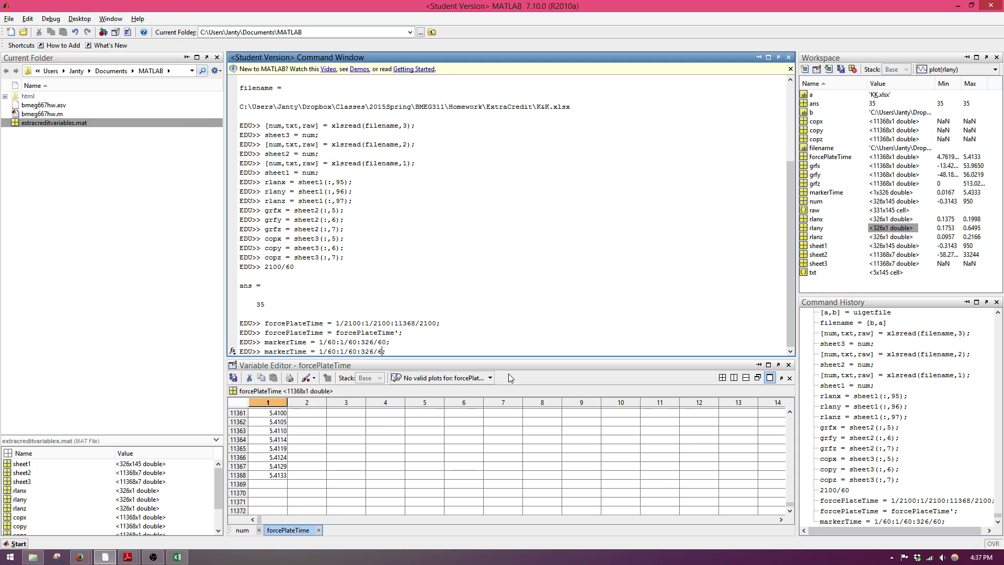
pyautogui.write("markerTime';")
pyautogui.press('Return')
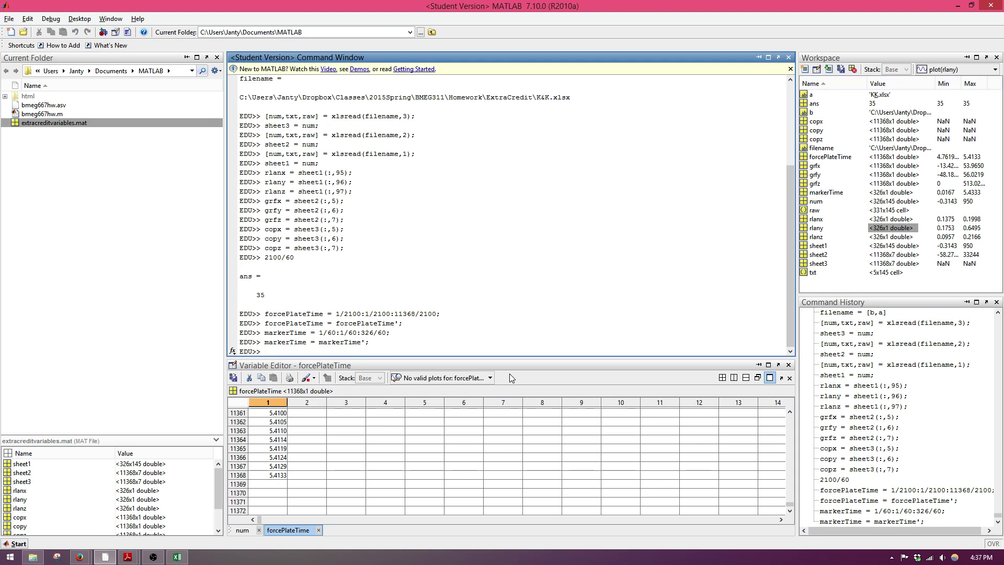
# Open markerTime in the Variable Editor and compare its last rows with those of forcePlateTime.
pyautogui.doubleClick(897, 193)
pyautogui.moveTo(790, 425); pyautogui.dragTo(789, 543)
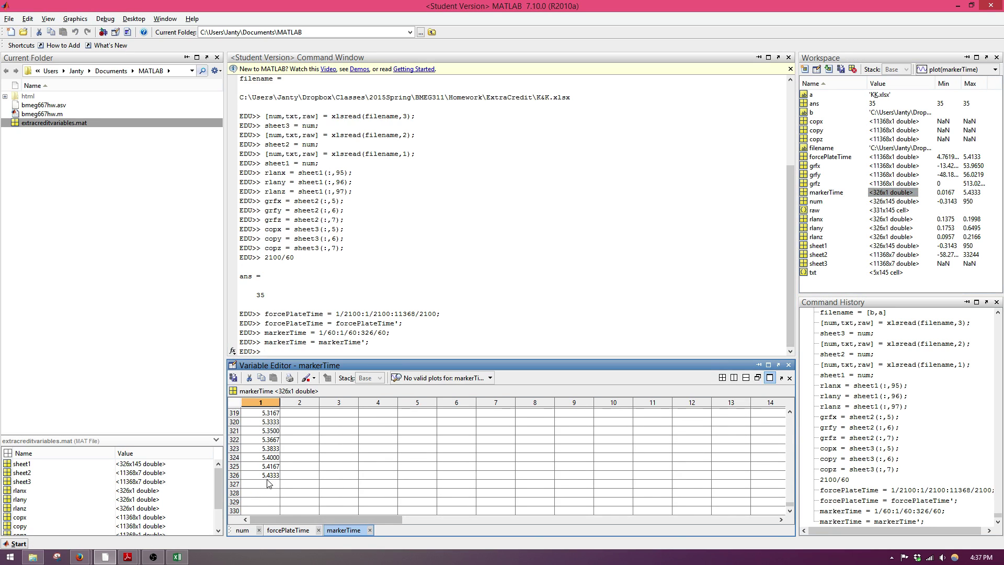
pyautogui.click(291, 530)
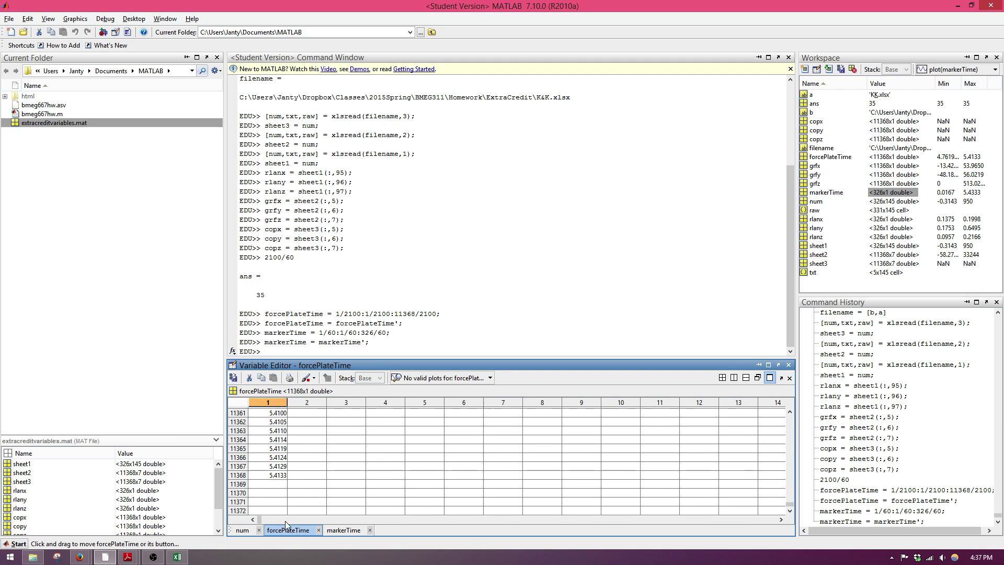
pyautogui.click(344, 530)
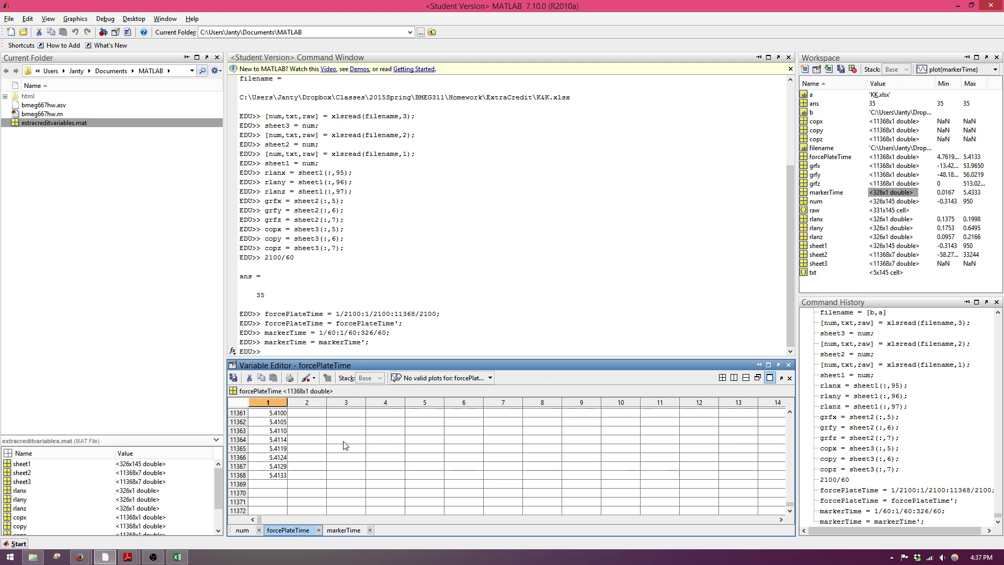
pyautogui.scroll(12, 402, 485)
pyautogui.scroll(20, 387, 481)
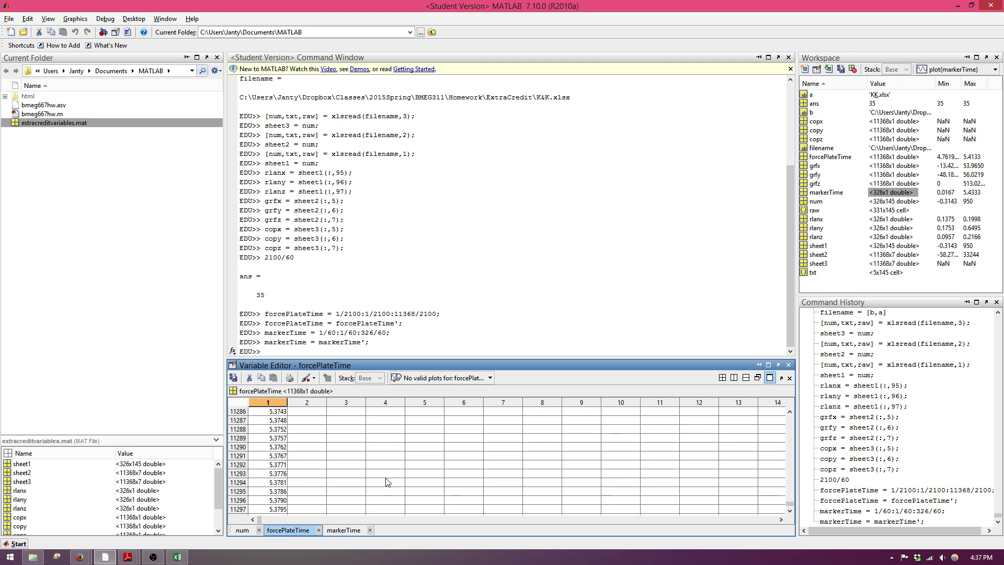
pyautogui.scroll(20, 269, 451)
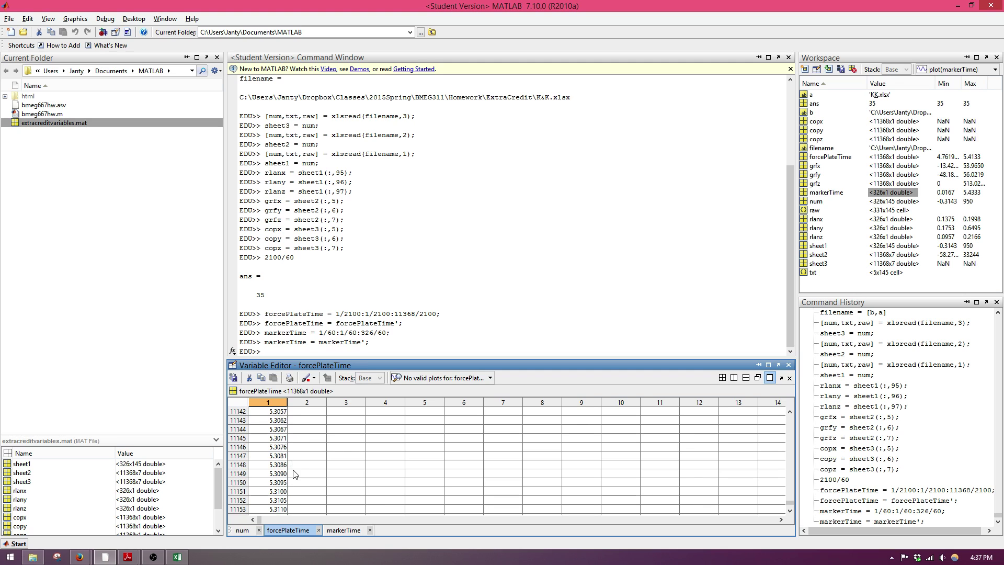
# Examine earlier rows of markerTime and forcePlateTime against the sampling ratio of 35, ending at the first rows of markerTime.
pyautogui.click(344, 530)
pyautogui.scroll(20, 281, 454)
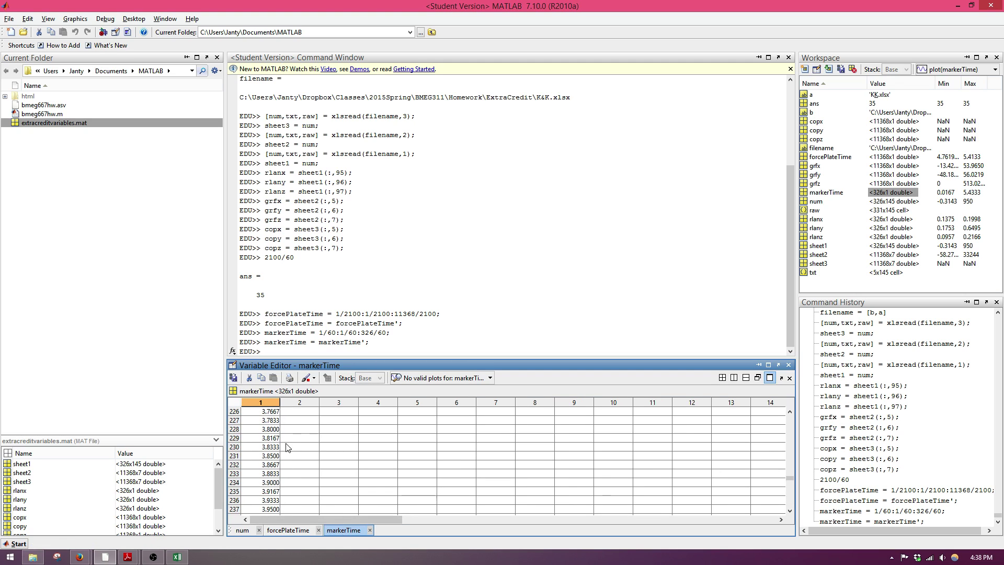
pyautogui.moveTo(290, 291); pyautogui.dragTo(261, 276)
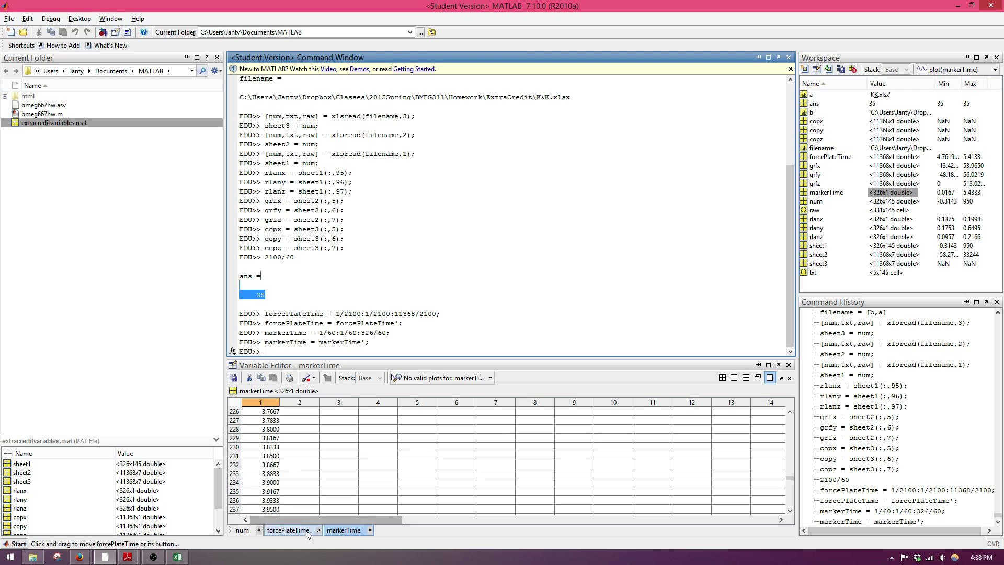
pyautogui.click(289, 530)
pyautogui.scroll(18, 302, 455)
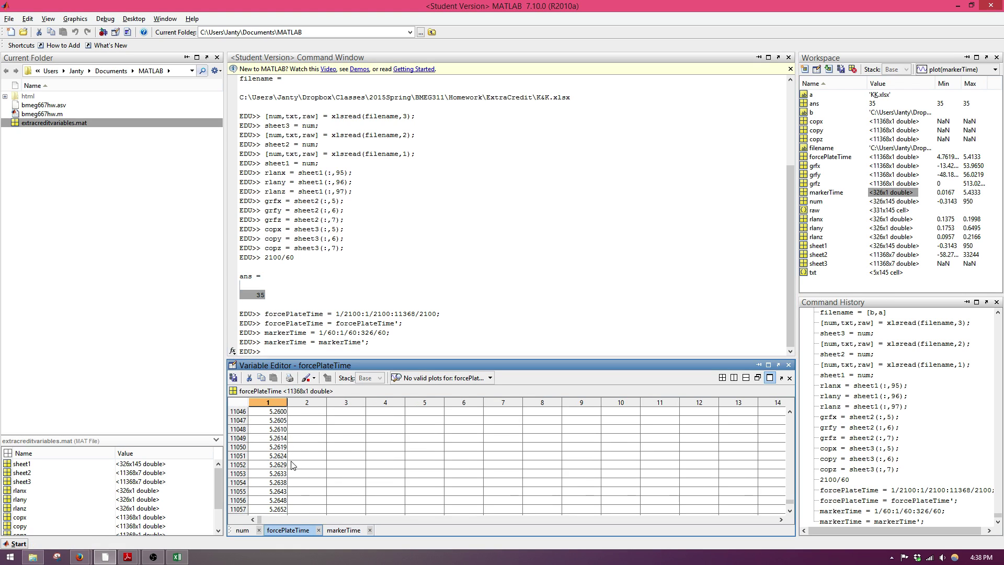
pyautogui.click(344, 530)
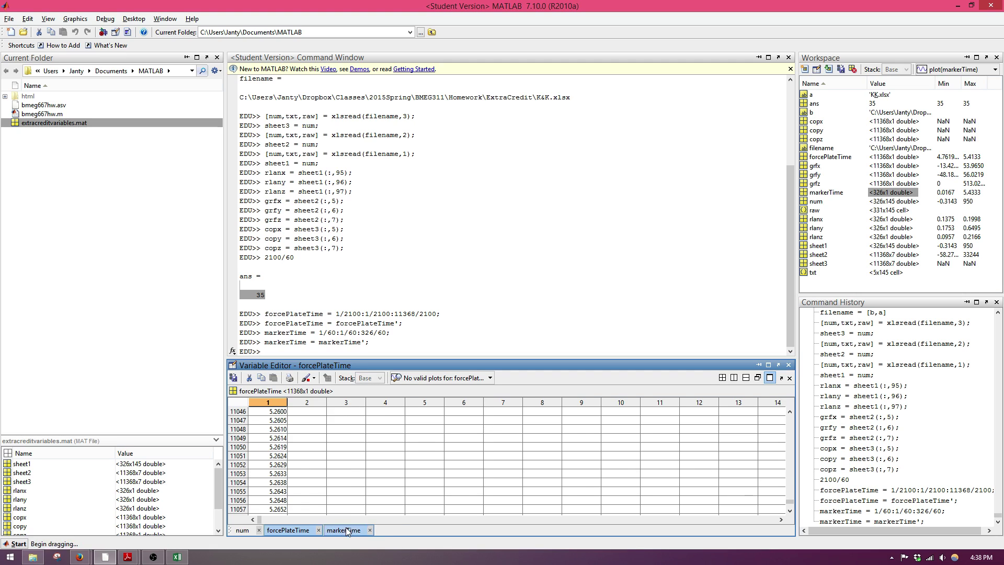
pyautogui.scroll(20, 281, 464)
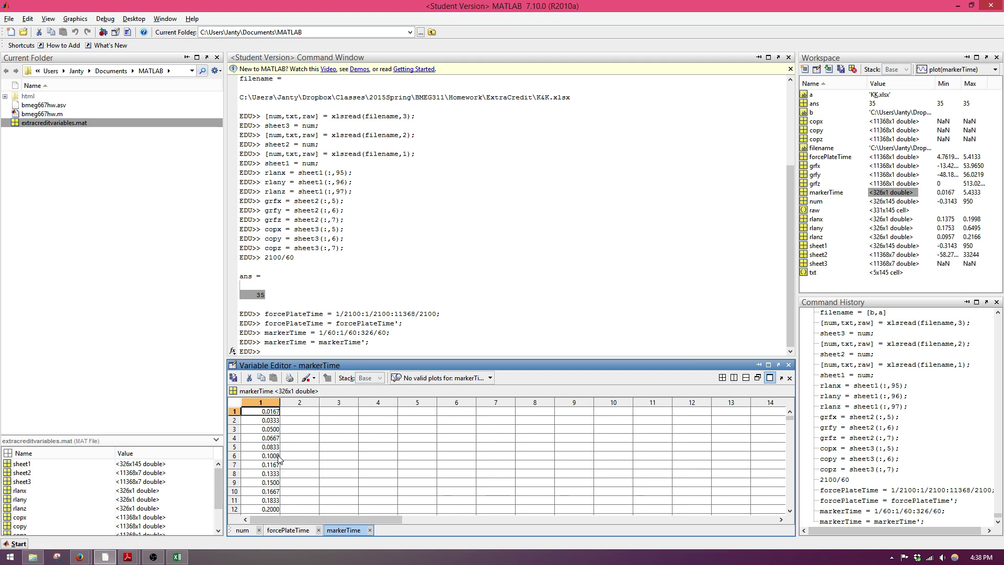
# Check that the time vectors align by running markerTime(1) and forcePlateTime(35) in the Command Window.
pyautogui.click(362, 352)
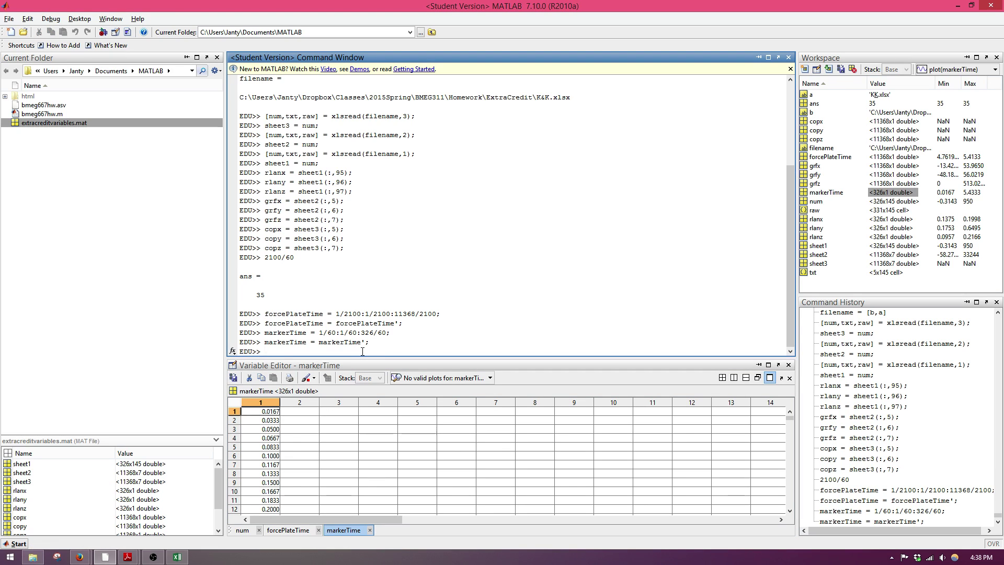
pyautogui.write('markerTime(1)')
pyautogui.press('Return')
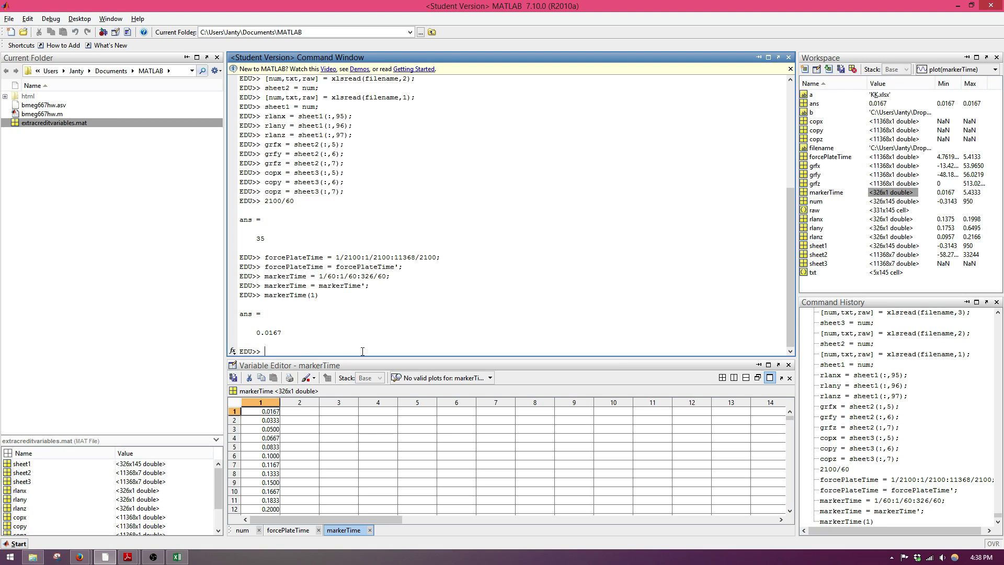
pyautogui.write('forcePlateTime(35)')
pyautogui.press('Return')
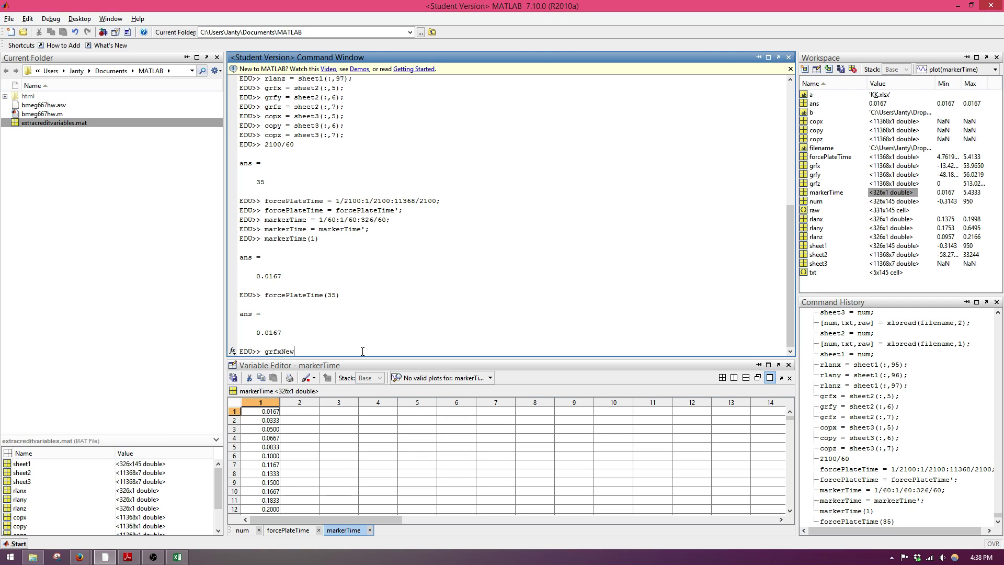
# Downsample the x ground reaction force by running grfxTrunc = grfx(35:35:end); and open grfxTrunc in the Variable Editor.
pyautogui.press('BackSpace')
pyautogui.press('BackSpace')
pyautogui.press('BackSpace')
pyautogui.write('Trun')
pyautogui.write('grfx')
pyautogui.write('35:35:end);')
pyautogui.press('Return')
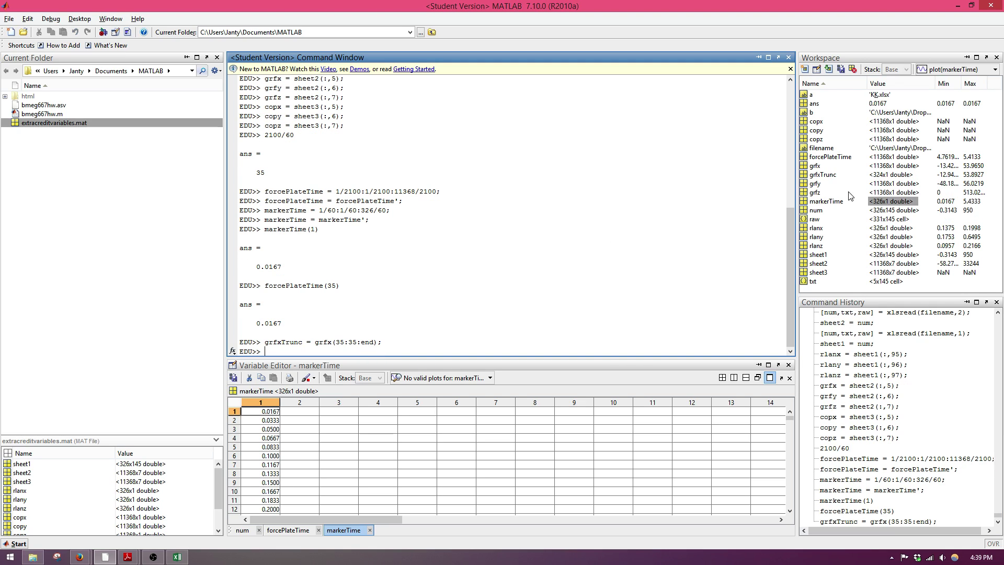
pyautogui.doubleClick(829, 175)
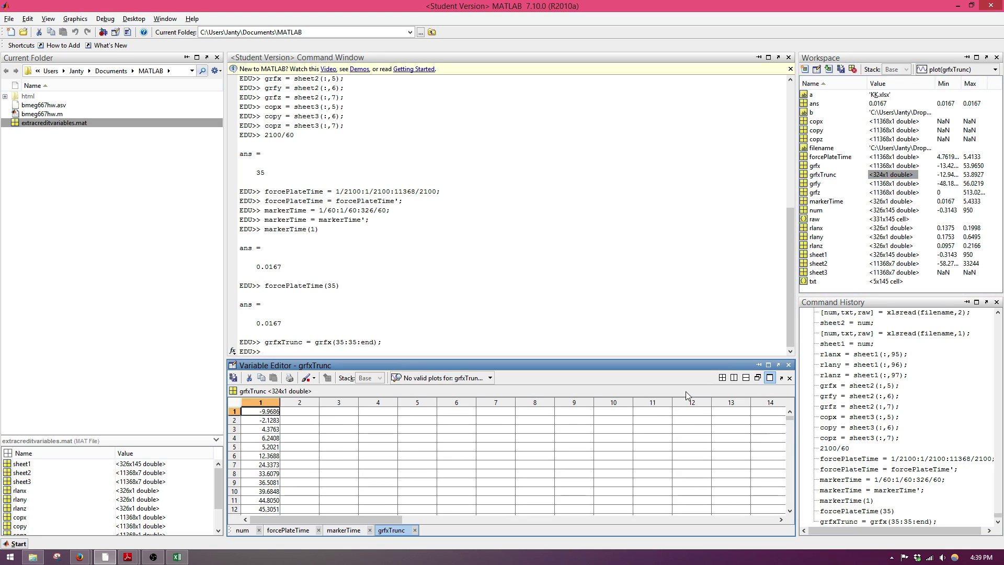
pyautogui.moveTo(790, 418)
pyautogui.mouseDown()
pyautogui.moveTo(784, 466)
pyautogui.moveTo(780, 416)
pyautogui.mouseUp()
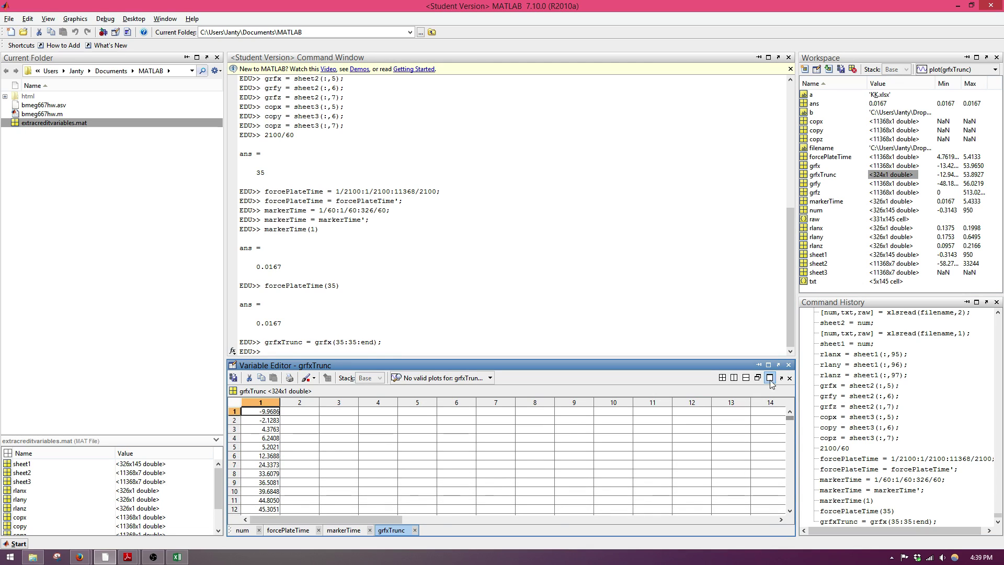
# Downsample the y ground reaction force by running grfyTrunc = grfy(35:35:end); in the Command Window.
pyautogui.click(272, 355)
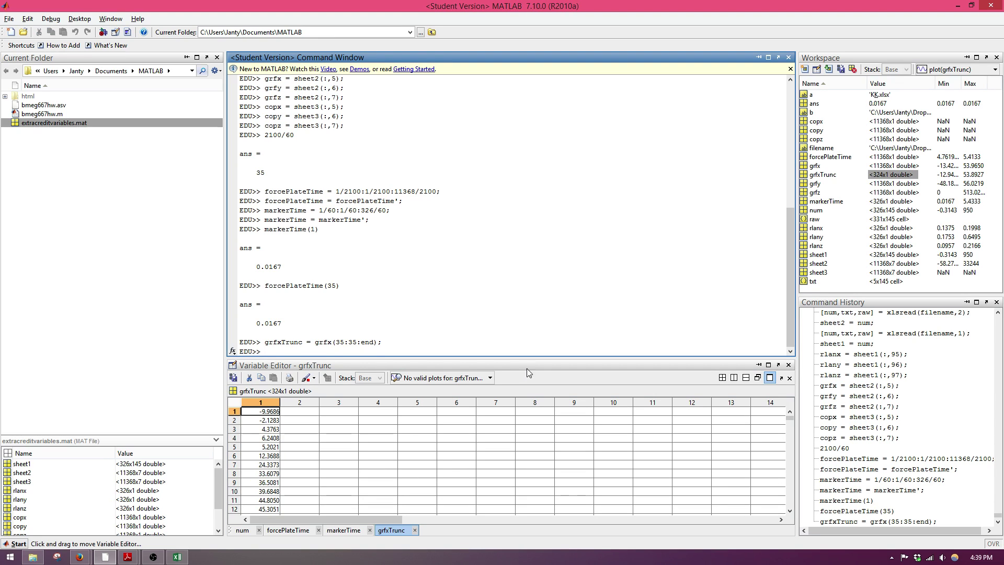
pyautogui.press('Up')
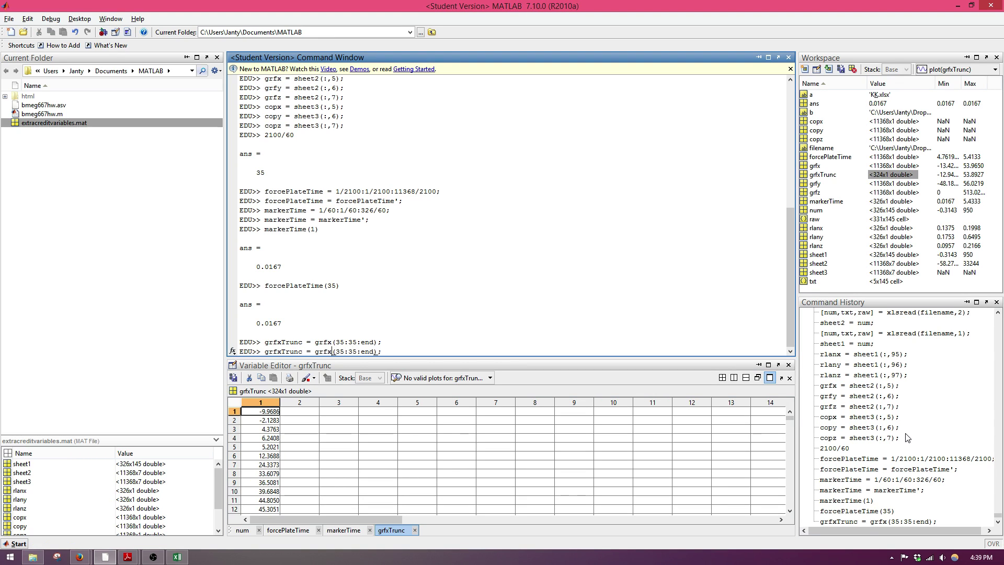
pyautogui.press('BackSpace')
pyautogui.write('y')
pyautogui.press('Left')
pyautogui.press('Left')
pyautogui.press('Left')
pyautogui.press('Left')
pyautogui.press('Left')
pyautogui.press('Left')
pyautogui.press('Left')
pyautogui.press('Return')
# Downsample the z ground reaction force by running grfzTrunc = grfz(35:35:end); in the Command Window.
pyautogui.press('Up')
pyautogui.press('Left')
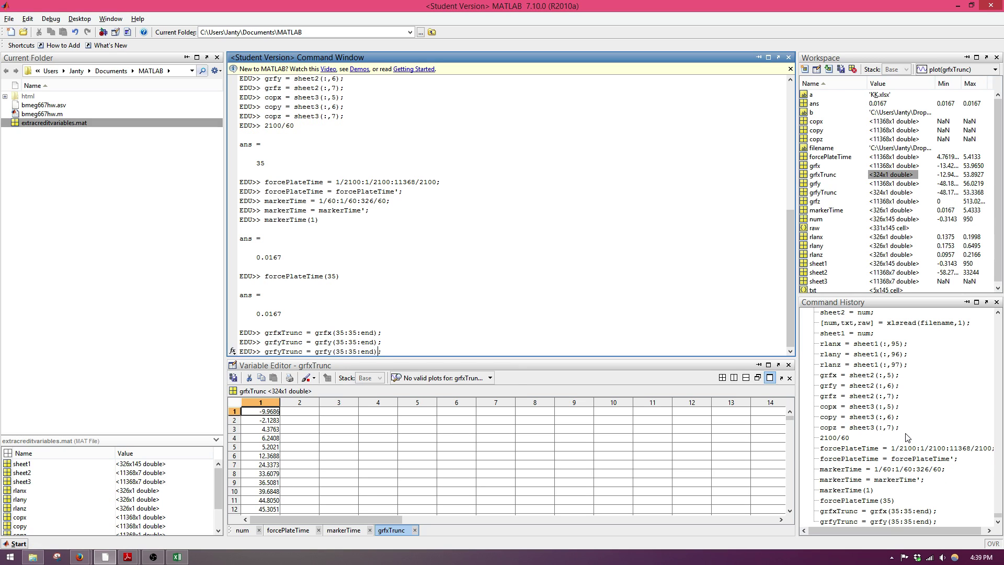
pyautogui.press('Left')
pyautogui.press('BackSpace')
pyautogui.write('z')
pyautogui.press('Left')
pyautogui.press('Left')
pyautogui.press('Left')
pyautogui.press('Left')
pyautogui.press('Left')
pyautogui.press('Left')
pyautogui.press('BackSpace')
pyautogui.write('z')
pyautogui.press('Return')
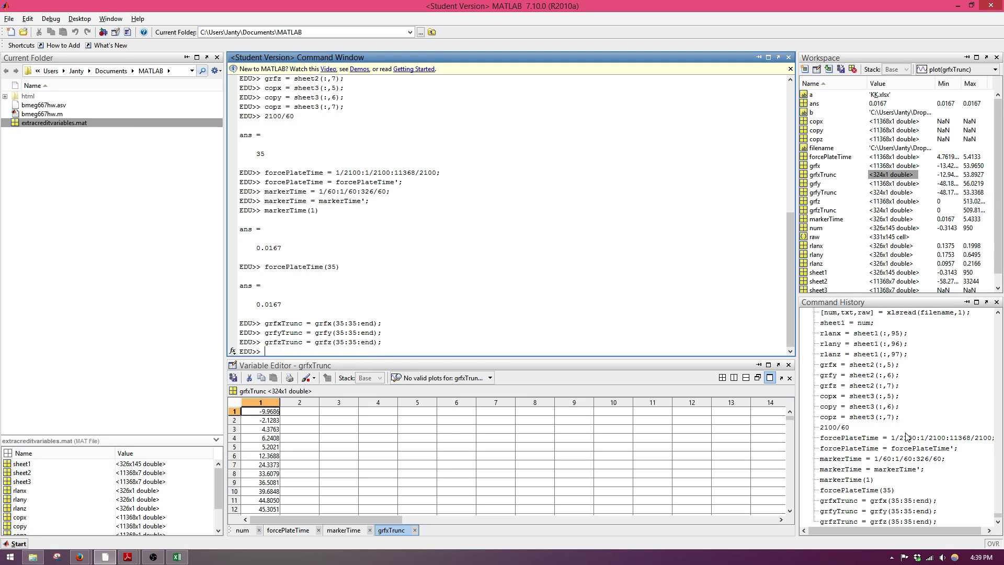
# Downsample the x and y center of pressure by running copxTrunc = copx(35:35:end); and copyTrunc = copy(35:35:end);.
pyautogui.write('copxTrunc = copx(35:35:end);')
pyautogui.press('Return')
pyautogui.press('Up')
pyautogui.press('Left')
pyautogui.press('Left')
pyautogui.press('Left')
pyautogui.press('Left')
pyautogui.press('Left')
pyautogui.press('Left')
pyautogui.press('Left')
pyautogui.press('Left')
pyautogui.press('Left')
pyautogui.press('Left')
pyautogui.press('Left')
pyautogui.press('Left')
pyautogui.press('Left')
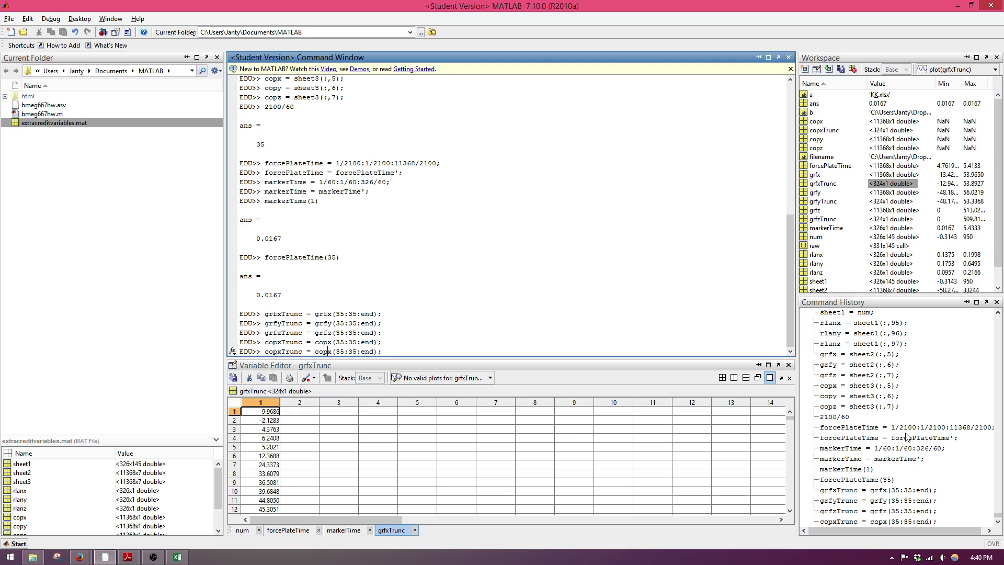
pyautogui.press('BackSpace')
pyautogui.write('y')
pyautogui.press('BackSpace')
pyautogui.write('y')
pyautogui.press('Return')
# Downsample the z center of pressure by running copzTrunc = copz(35:35:end); in the Command Window.
pyautogui.press('Up')
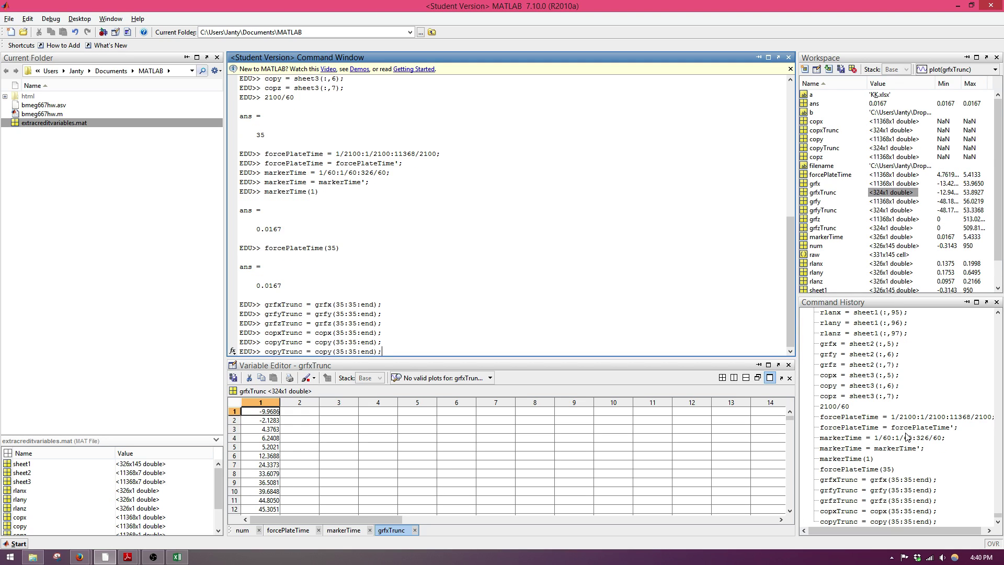
pyautogui.press('Left')
pyautogui.press('Left')
pyautogui.press('Left')
pyautogui.press('Left')
pyautogui.press('Left')
pyautogui.press('Left')
pyautogui.press('Left')
pyautogui.press('Left')
pyautogui.press('Left')
pyautogui.press('Left')
pyautogui.press('Return')
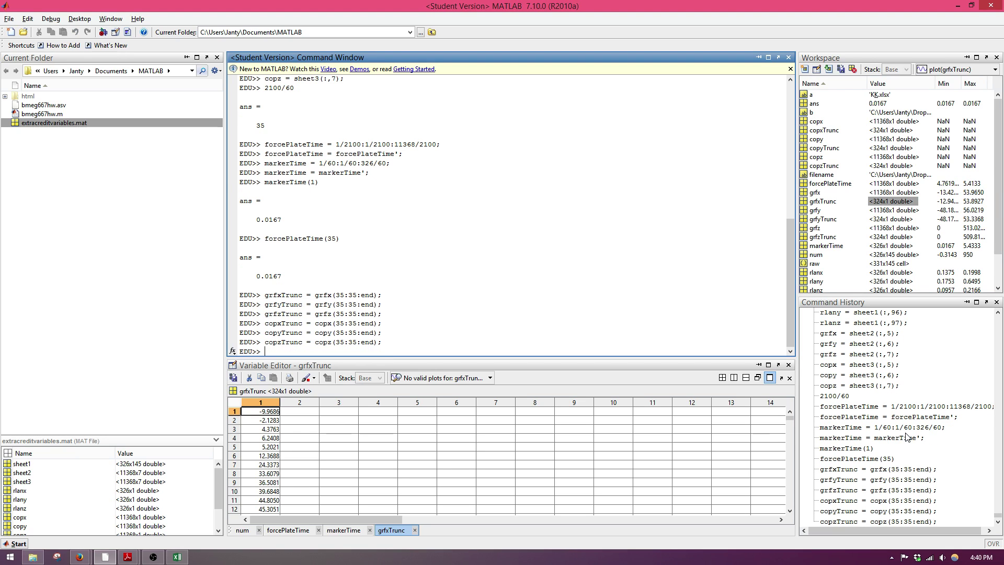
# Begin the command rlanxTrunc = rlanx( and compare the last rows of markerTime and forcePlateTime in the Variable Editor.
pyautogui.write('rlanxTrunc = rlanx(')
pyautogui.click(358, 530)
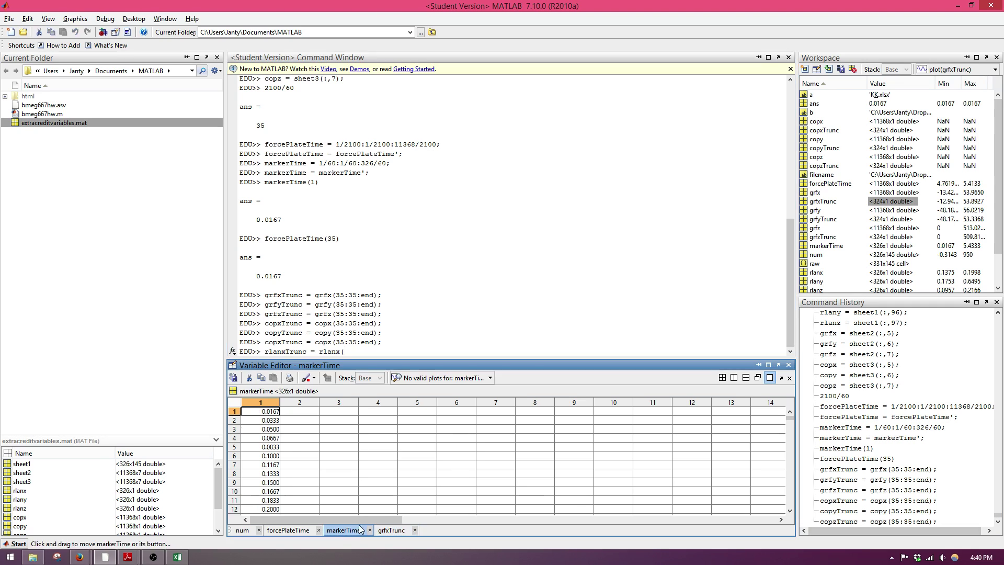
pyautogui.moveTo(790, 418); pyautogui.dragTo(789, 511)
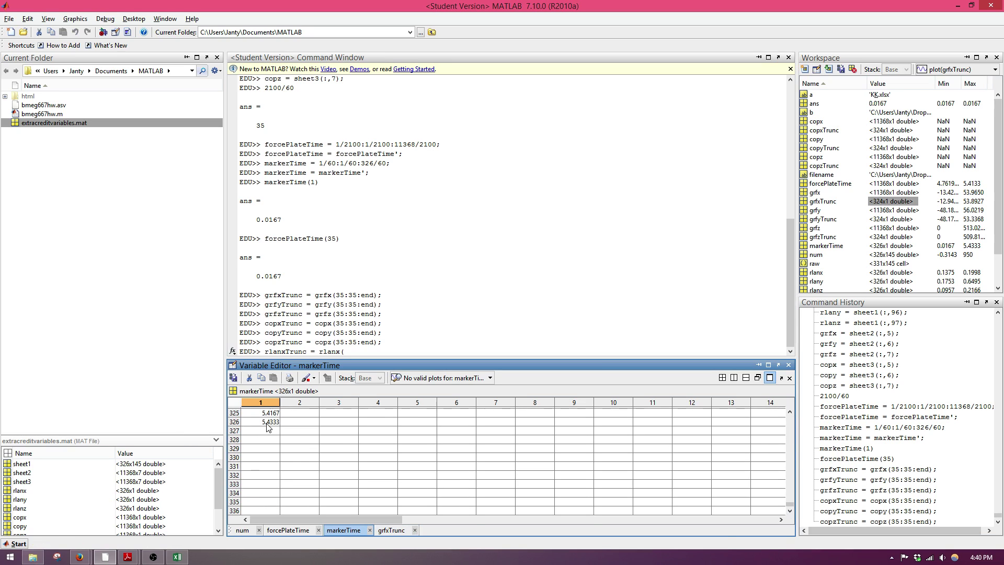
pyautogui.click(296, 530)
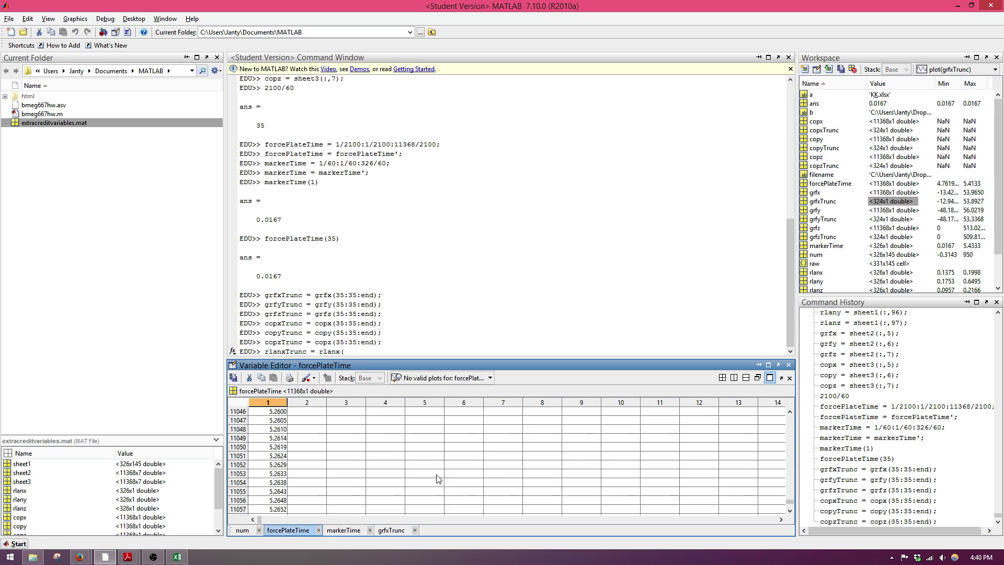
pyautogui.click(790, 511)
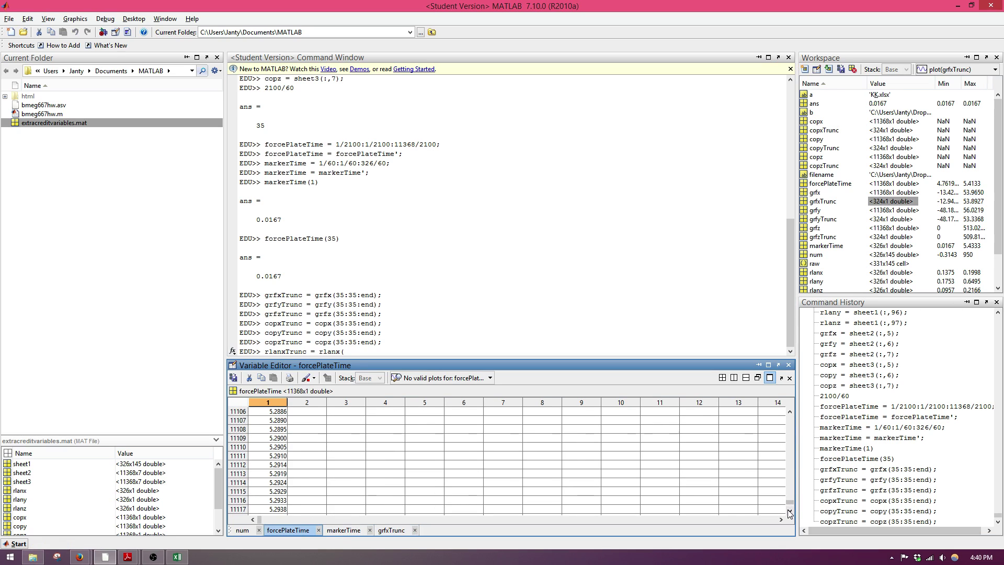
pyautogui.click(790, 511)
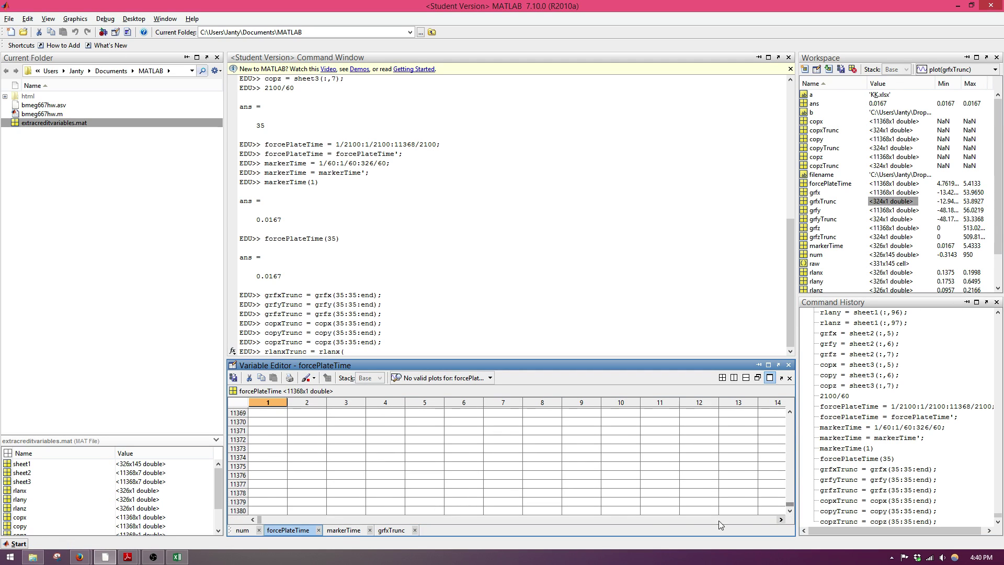
pyautogui.scroll(3, 291, 429)
pyautogui.scroll(-2, 292, 439)
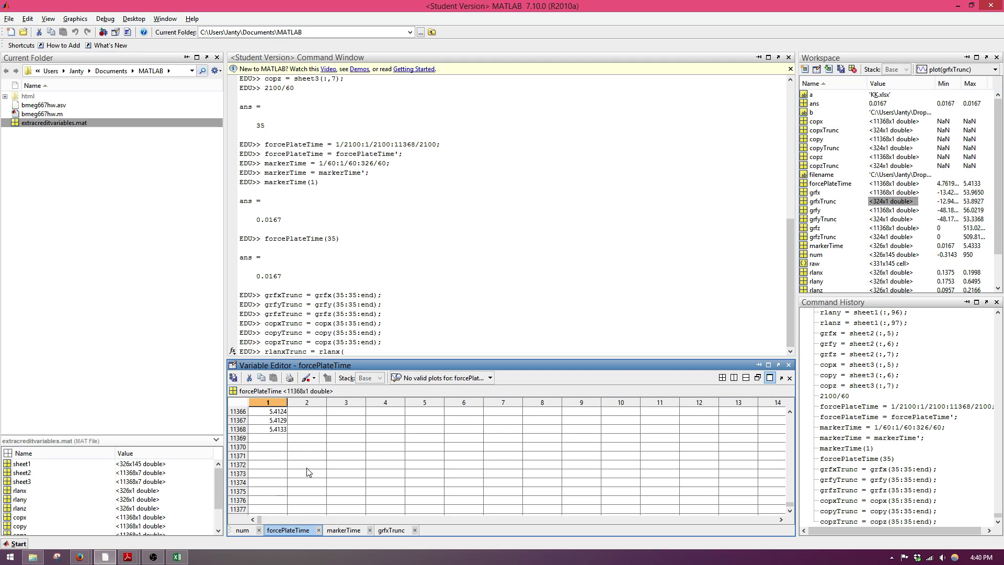
pyautogui.click(350, 532)
pyautogui.click(283, 530)
# Complete the unfinished ankle marker command as rlanxTrunc = rlanx(1:324); and run it.
pyautogui.click(361, 351)
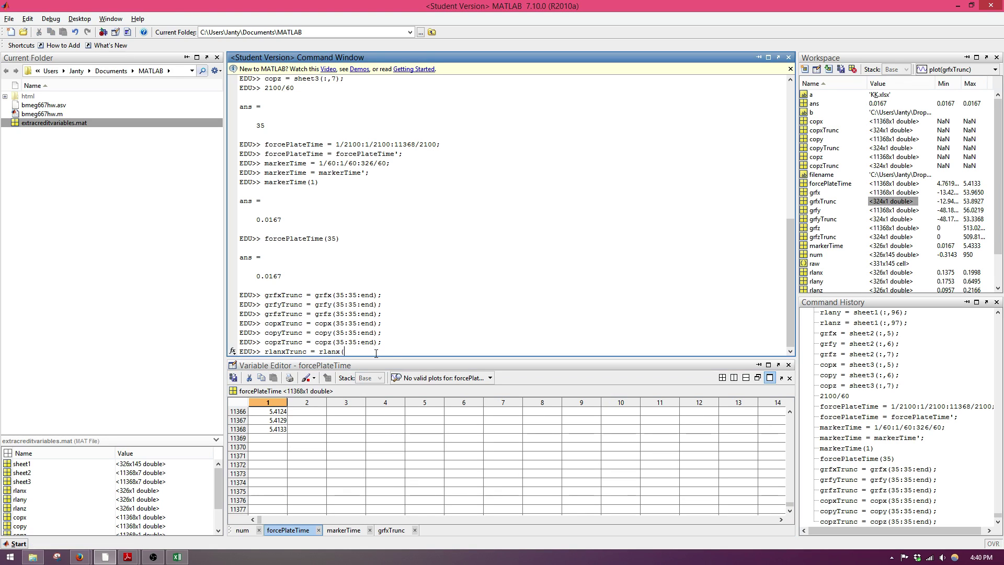
pyautogui.write('1')
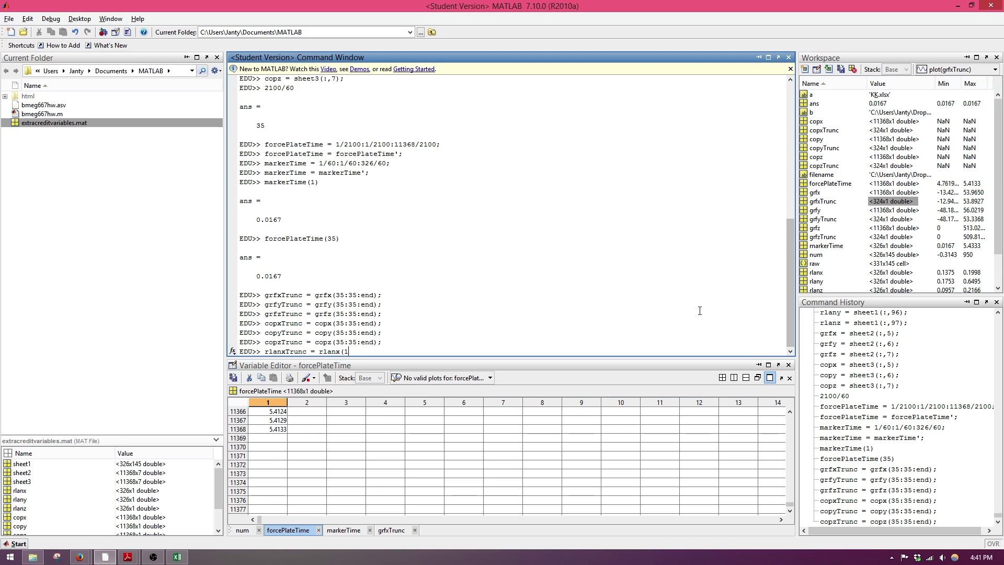
pyautogui.write(':3')
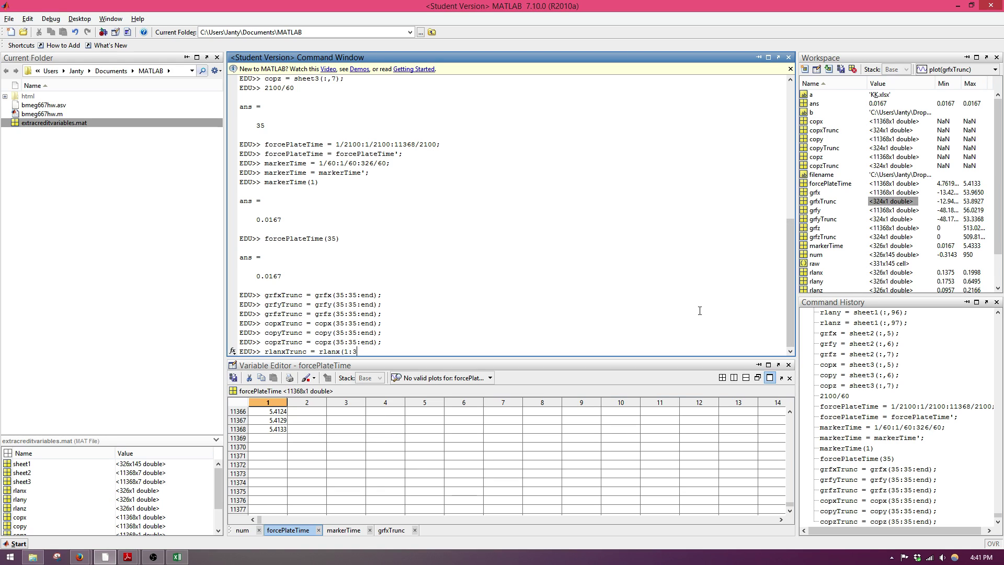
pyautogui.write('24);')
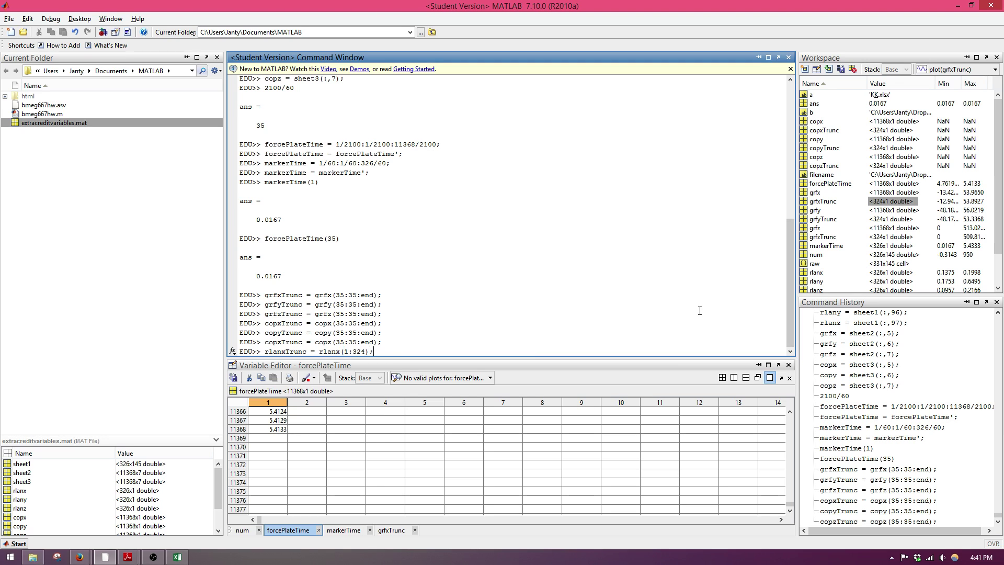
pyautogui.press('Return')
# Truncate the y ankle marker data by running rlanyTrunc = rlany(1:324); in the Command Window.
pyautogui.press('Up')
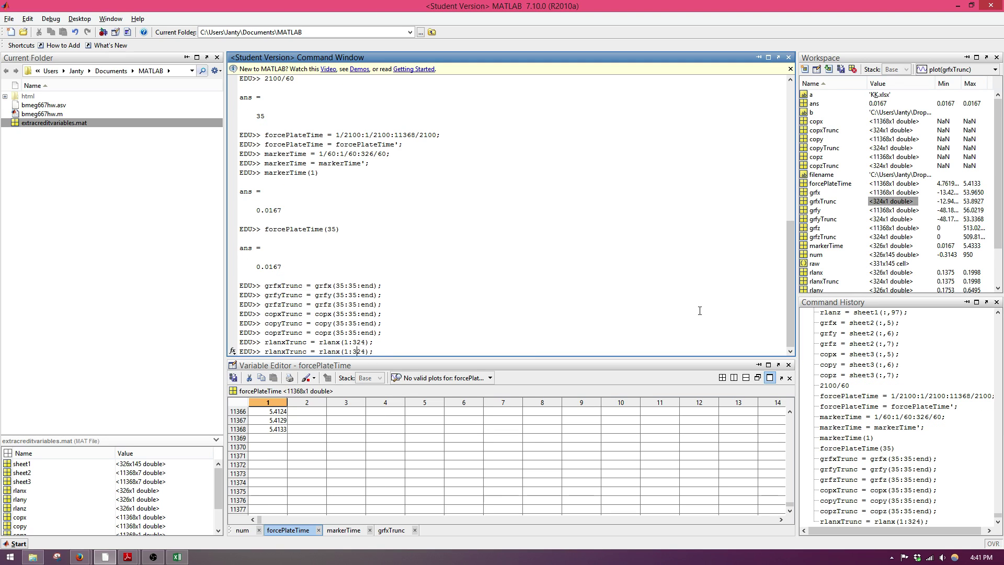
pyautogui.press('BackSpace')
pyautogui.write('y')
pyautogui.press('Left')
pyautogui.press('Left')
pyautogui.press('Left')
pyautogui.press('Left')
pyautogui.press('Left')
pyautogui.press('Left')
pyautogui.press('Left')
pyautogui.press('Left')
pyautogui.press('Left')
pyautogui.press('Left')
pyautogui.press('Left')
pyautogui.press('Left')
pyautogui.press('Left')
pyautogui.press('BackSpace')
pyautogui.write('y')
pyautogui.press('Return')
# Truncate the z ankle marker data by running rlanzTrunc = rlanz(1:324); in the Command Window.
pyautogui.press('Up')
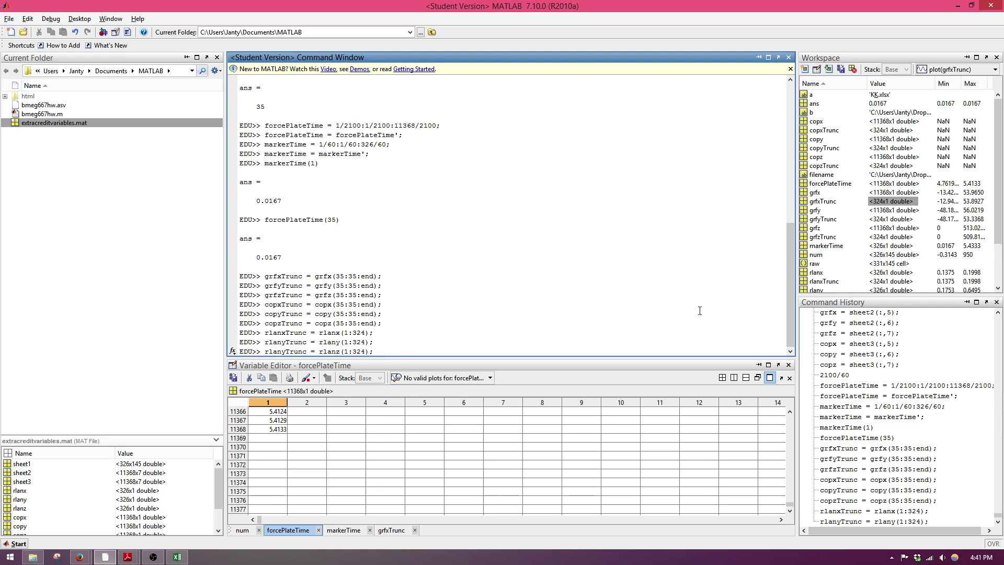
pyautogui.press('BackSpace')
pyautogui.write('z')
pyautogui.press('Return')
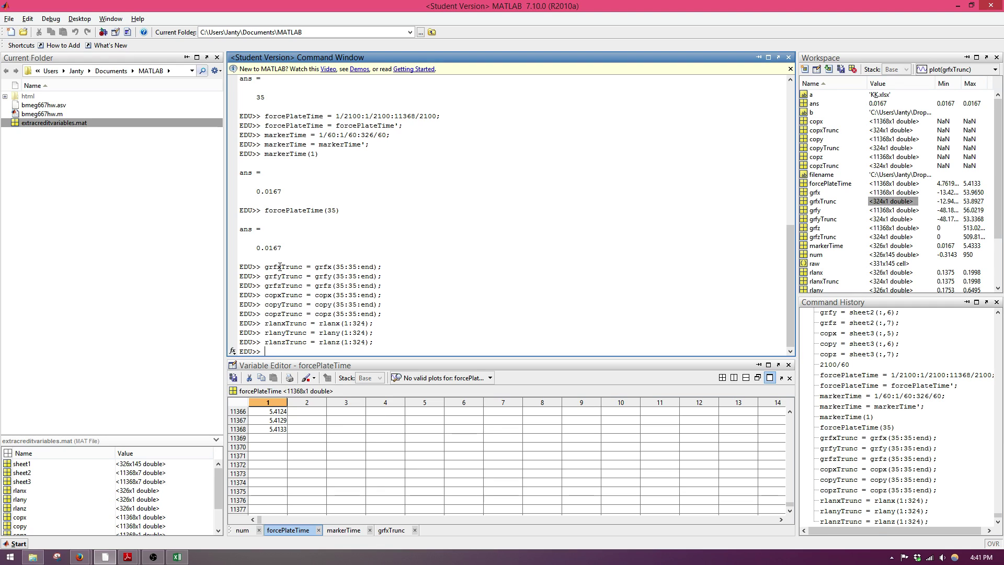
pyautogui.moveTo(268, 270); pyautogui.dragTo(370, 287)
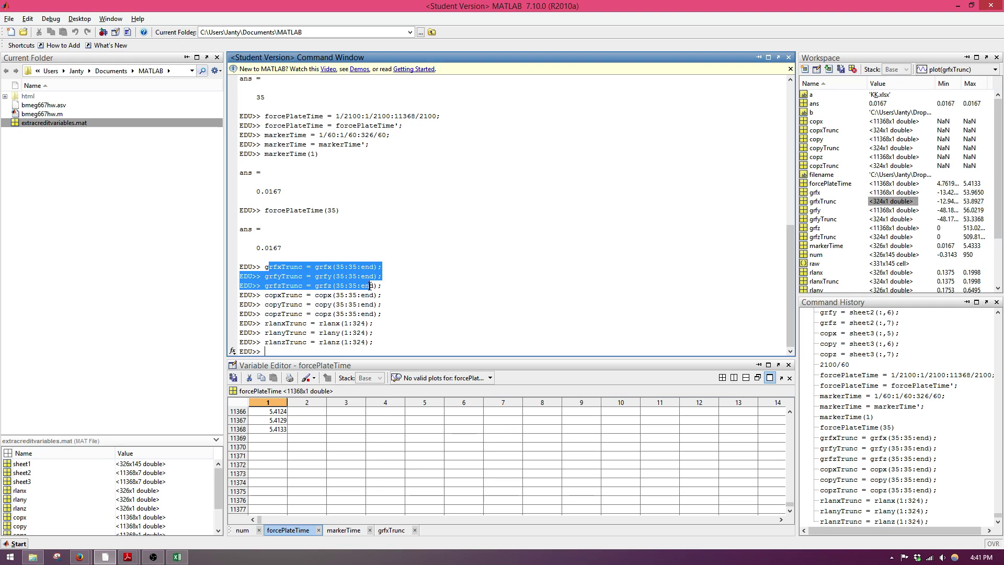
pyautogui.moveTo(264, 295); pyautogui.dragTo(375, 315)
pyautogui.moveTo(265, 324); pyautogui.dragTo(375, 341)
pyautogui.click(380, 338)
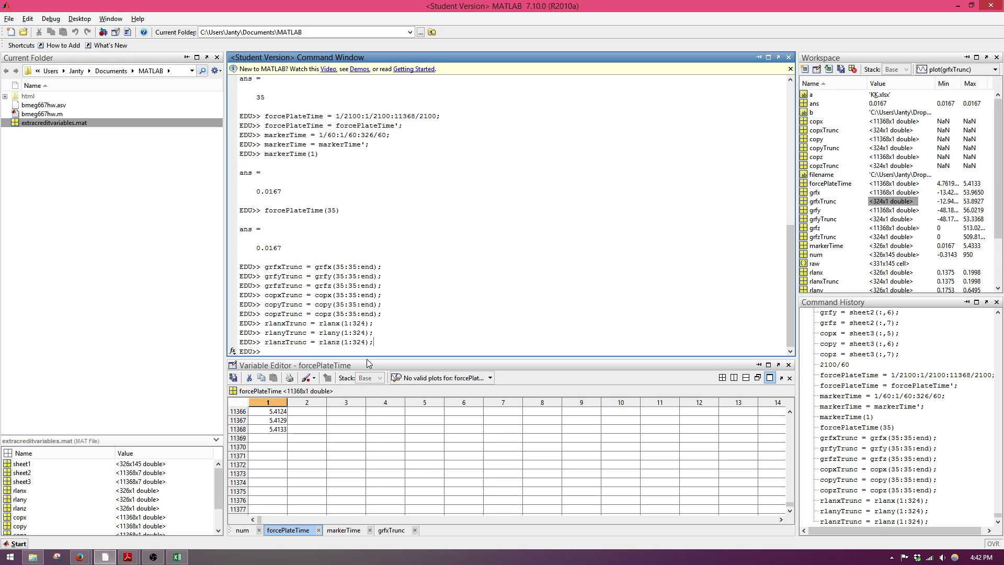
# Begin the combined matrix command as allData = [markerTime(1:324),rlanxTrunc,rlanyTrunc,rlanzTrunc in the Command Window.
pyautogui.write('alldata')
pyautogui.press('BackSpace')
pyautogui.press('BackSpace')
pyautogui.press('BackSpace')
pyautogui.press('BackSpace')
pyautogui.write('Data = [')
pyautogui.press('BackSpace')
pyautogui.write('markerTime')
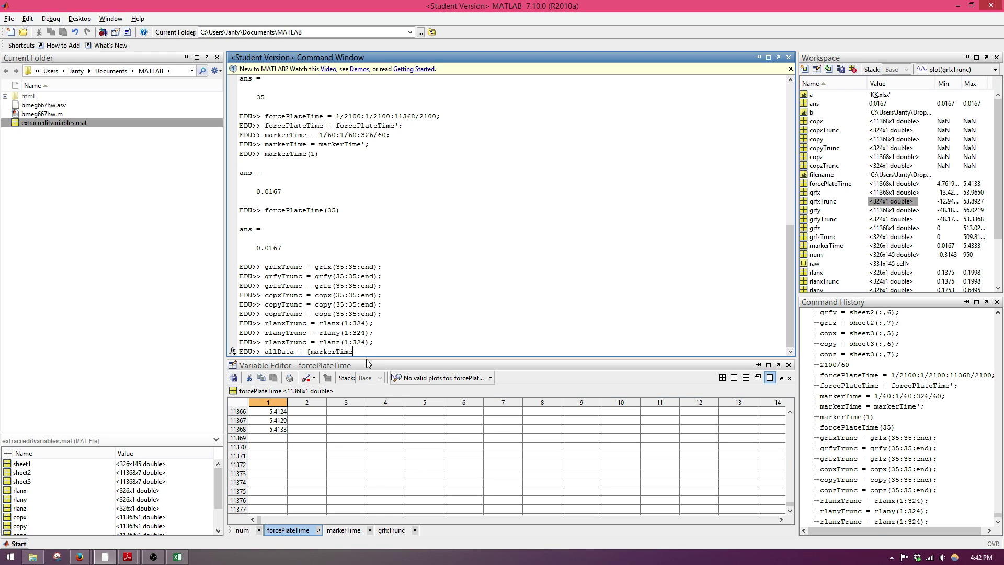
pyautogui.write('(1:324)')
pyautogui.write('lanxT')
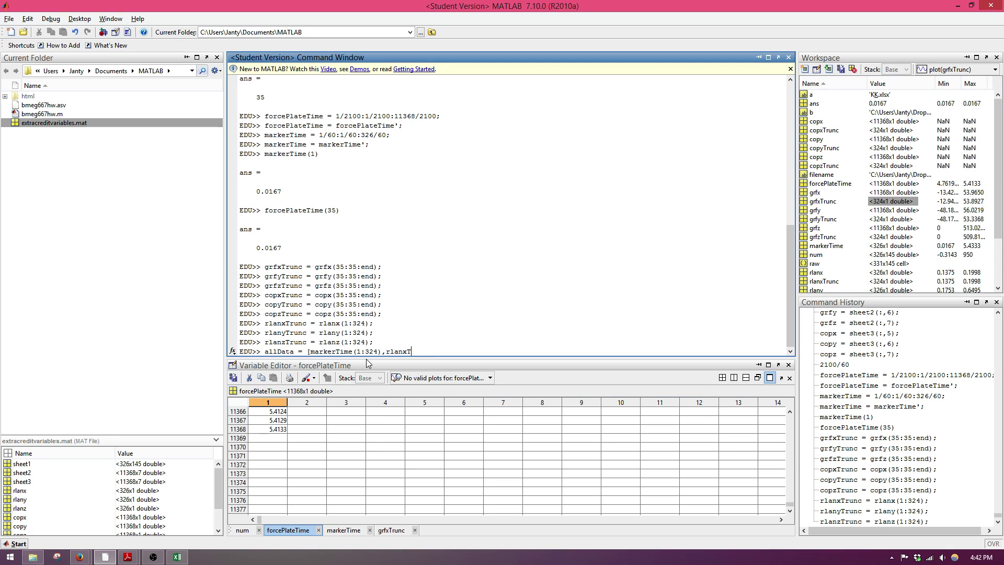
pyautogui.write('runc,rlanyTrunc,rlan')
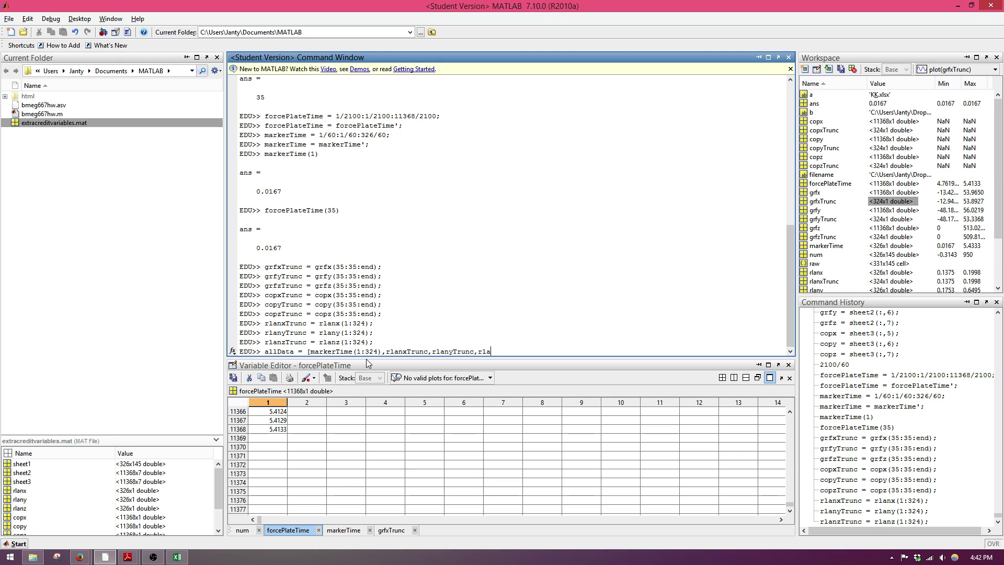
pyautogui.write('zTrunc')
# Add grfxTrunc,grfyTrunc,grfzTrunc,copxTrunc,copyTrunc,copzTrunc to the unfinished allData command, end it with ]; and run it.
pyautogui.write(',grfxtru')
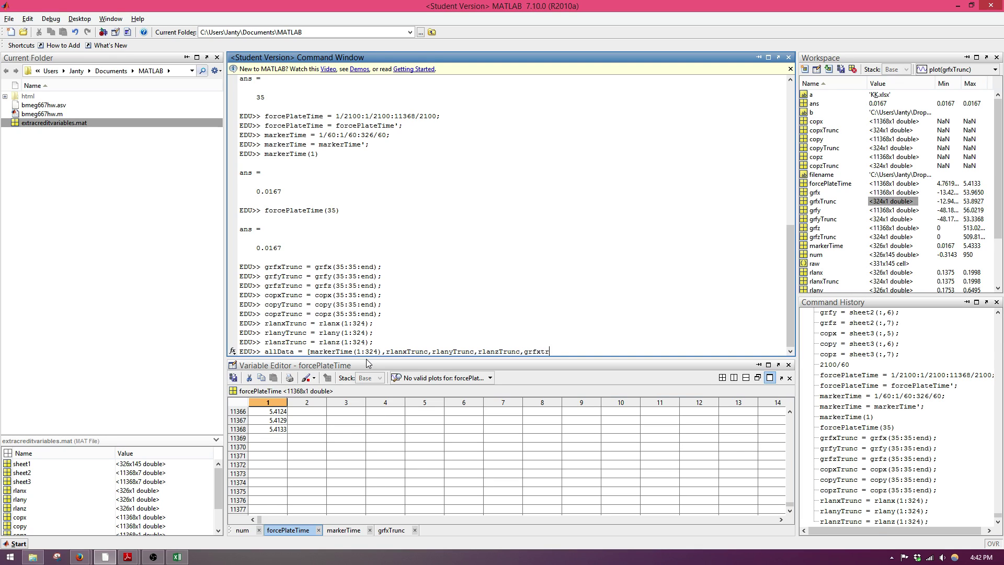
pyautogui.press('BackSpace')
pyautogui.press('BackSpace')
pyautogui.press('BackSpace')
pyautogui.write('Trunc,grfyTrunc,grfzTrunc,')
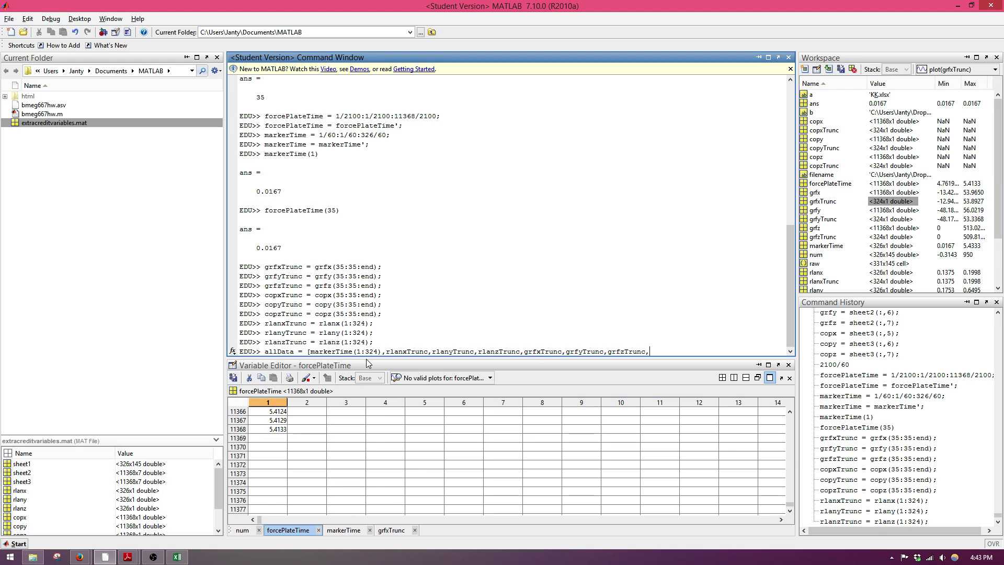
pyautogui.write('copxTrunc,copyTrunc,copzTrunc')
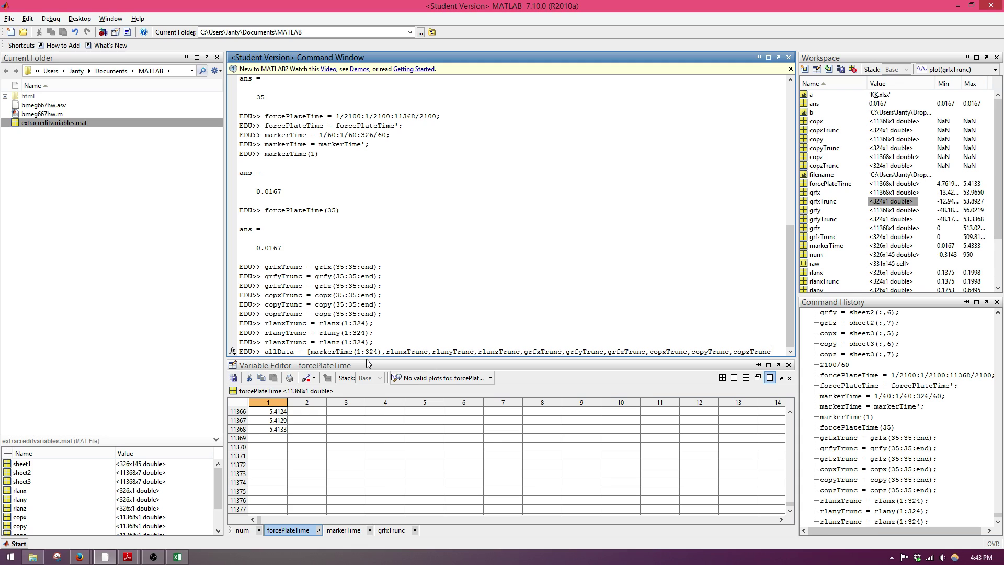
pyautogui.write('];')
pyautogui.press('Return')
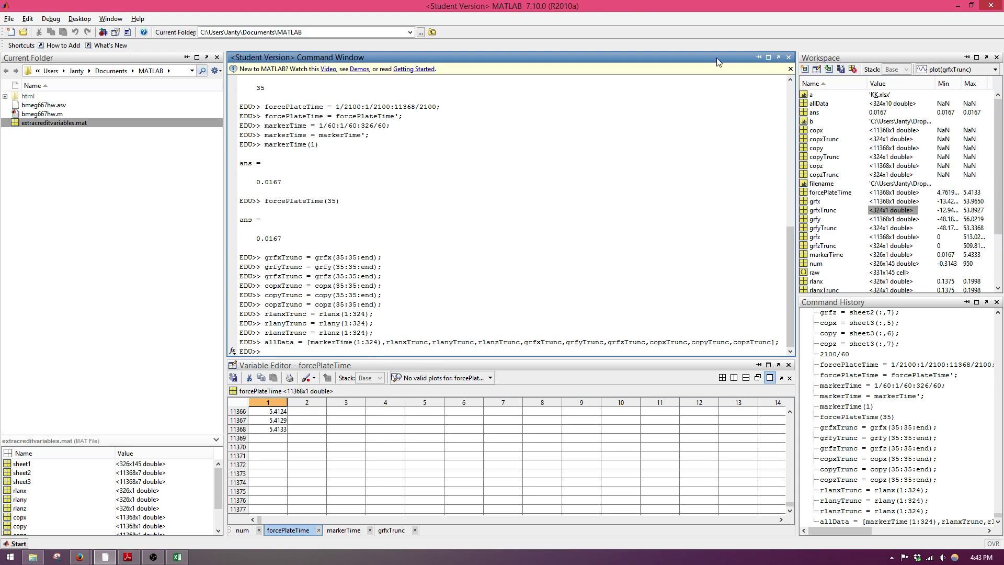
# Open allData in the Variable Editor and examine its rows and columns in an enlarged view.
pyautogui.click(897, 104)
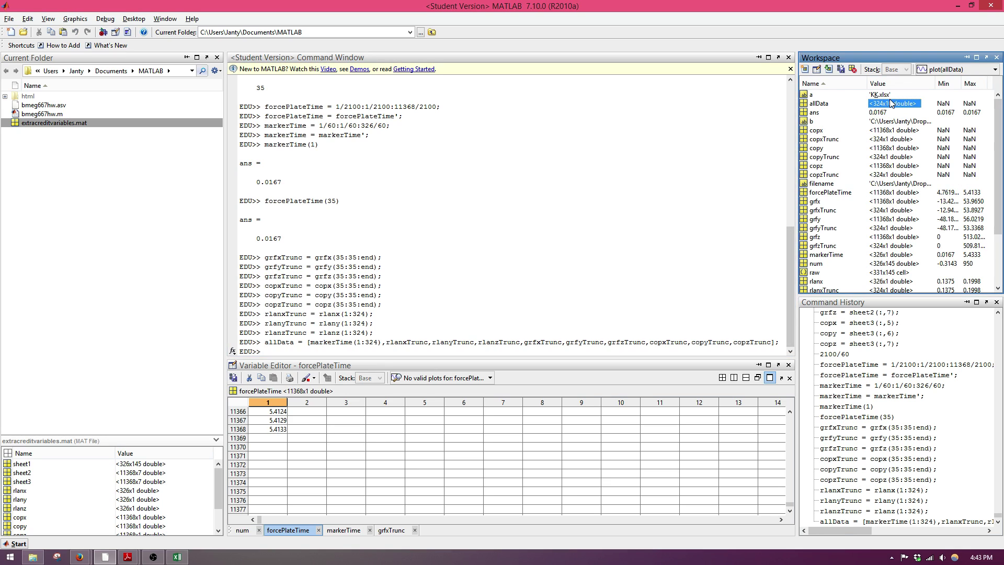
pyautogui.doubleClick(892, 103)
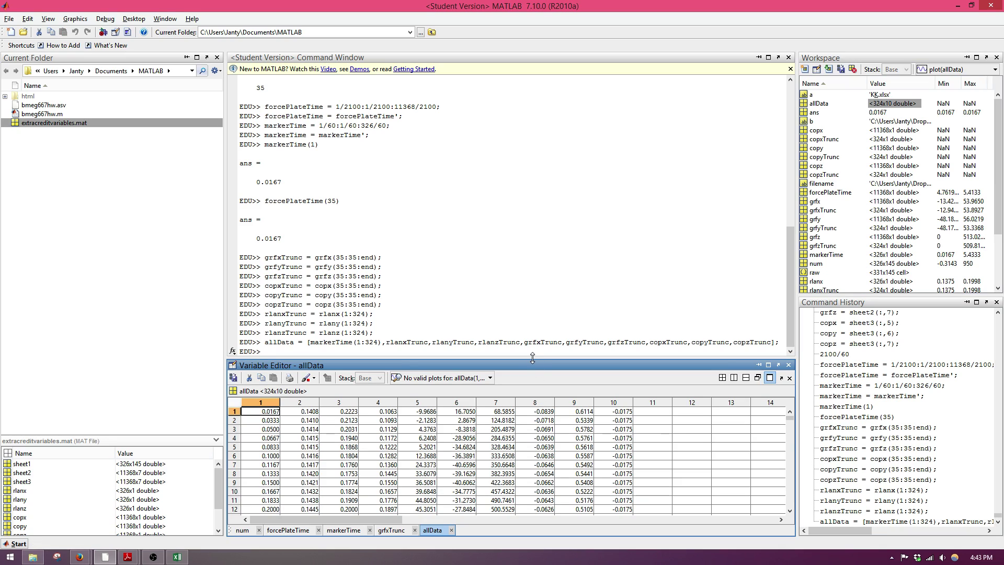
pyautogui.moveTo(533, 358); pyautogui.dragTo(532, 177)
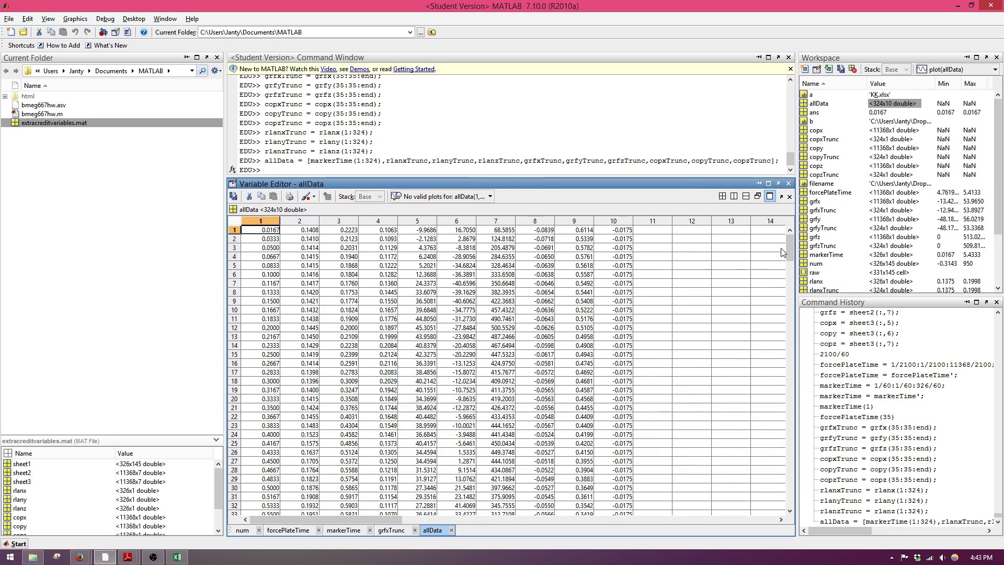
pyautogui.moveTo(783, 252); pyautogui.dragTo(780, 218)
pyautogui.moveTo(670, 177); pyautogui.dragTo(660, 387)
pyautogui.click(633, 379)
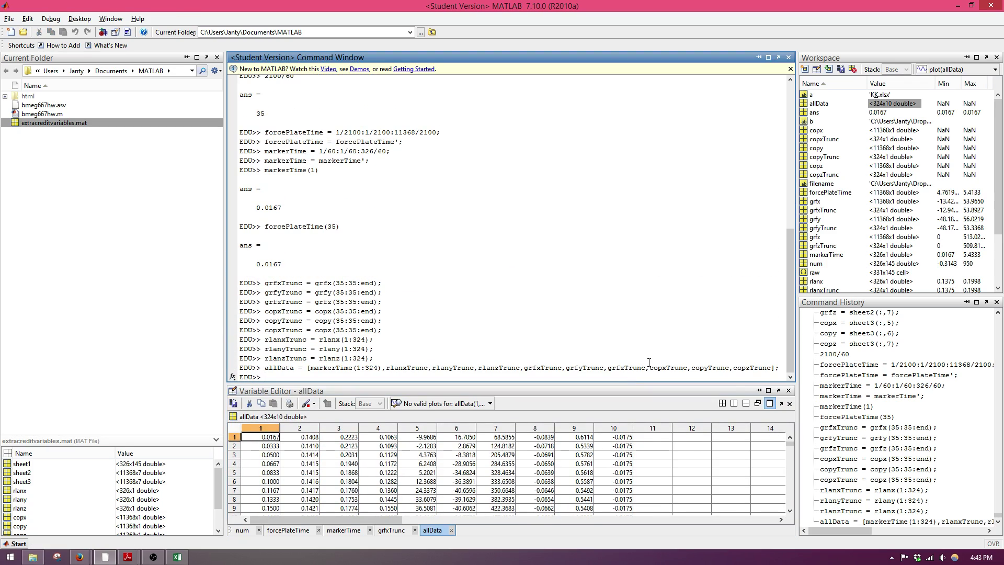
# Switch to Firefox and search the web for matlab xlswrite.
pyautogui.hotkey('alt', 'Tab')
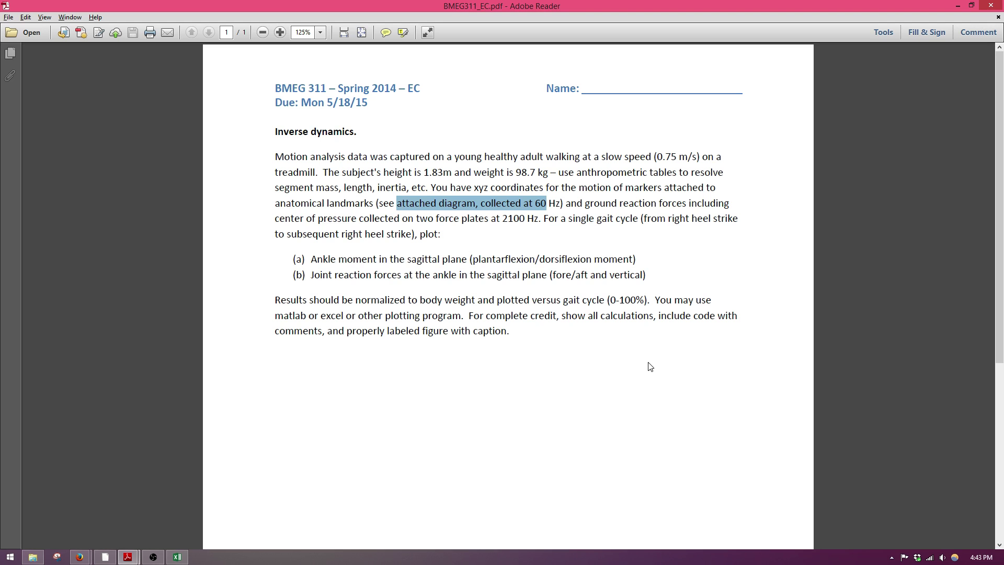
pyautogui.hotkey('alt', 'Tab')
pyautogui.hotkey('alt', 'Tab')
pyautogui.hotkey('alt', 'Tab')
pyautogui.hotkey('alt', 'Tab')
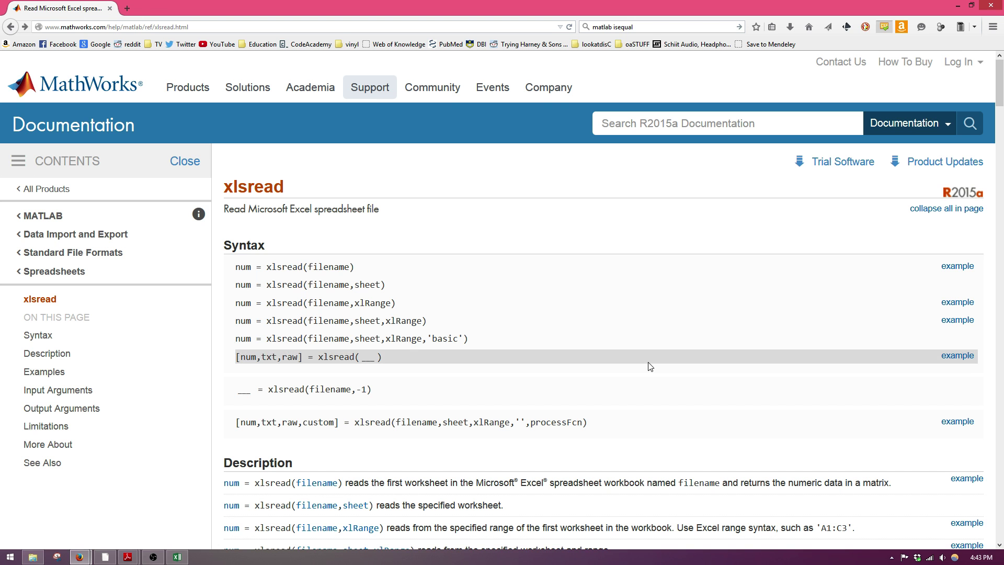
pyautogui.hotkey('ctrl', 'k')
pyautogui.write('matlab ')
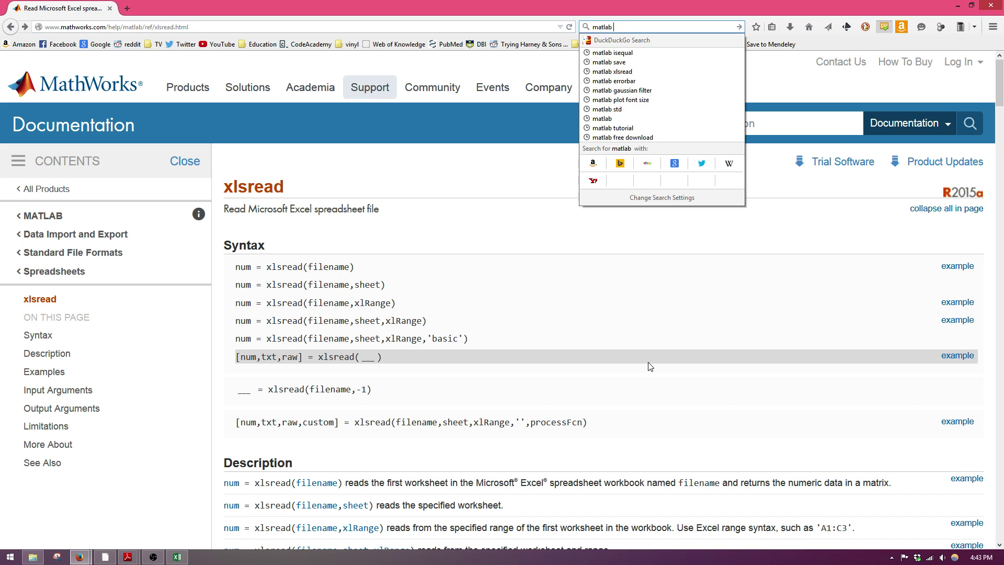
pyautogui.write('xlswrite')
pyautogui.press('Return')
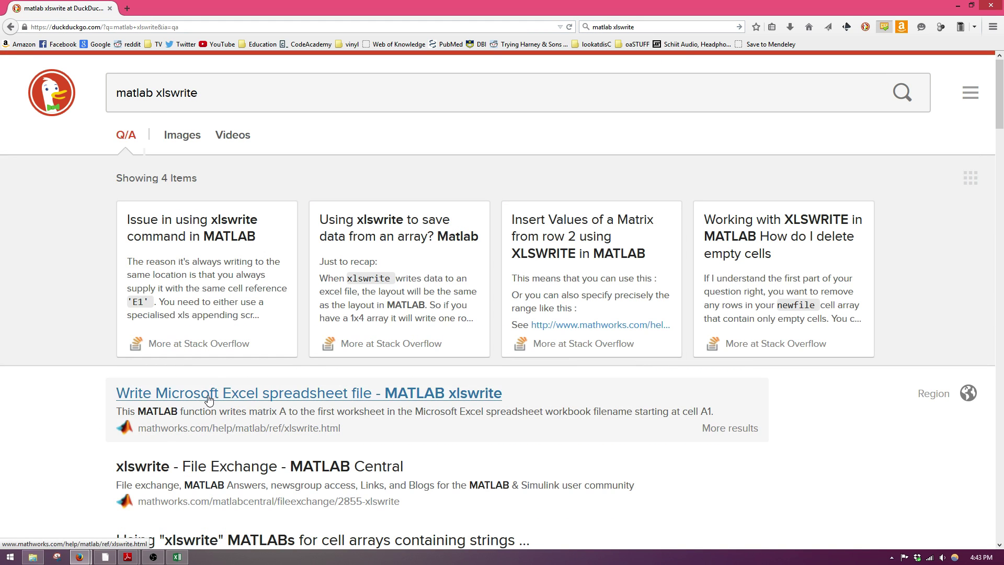
# Open the MathWorks xlswrite documentation page and check the function's syntax.
pyautogui.click(208, 399)
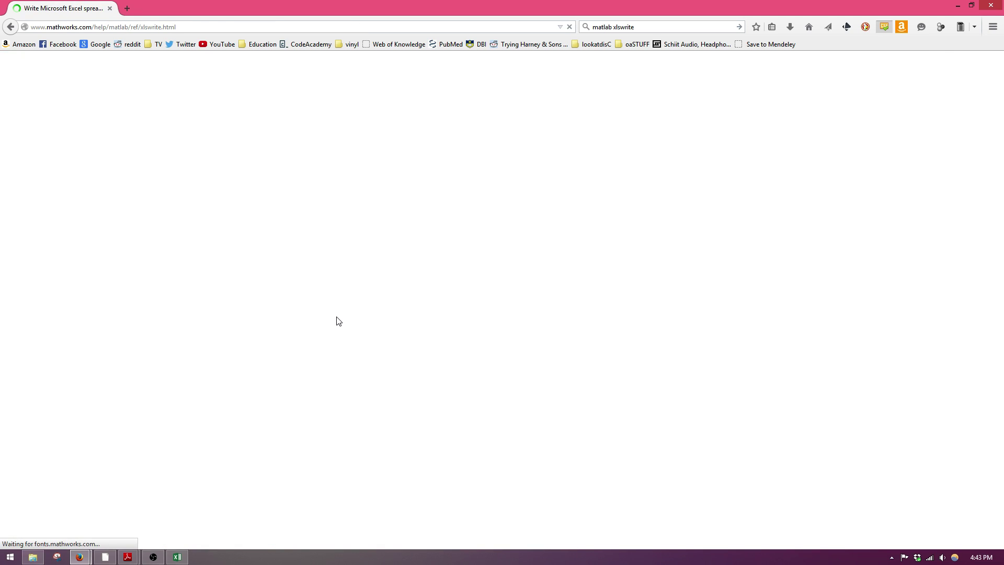
pyautogui.scroll(-4, 337, 317)
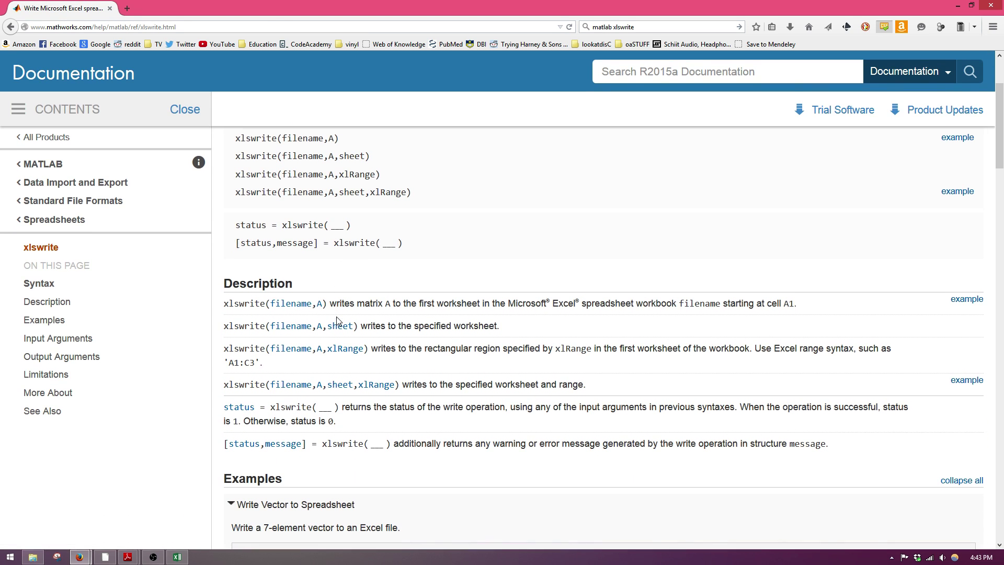
pyautogui.scroll(3, 337, 321)
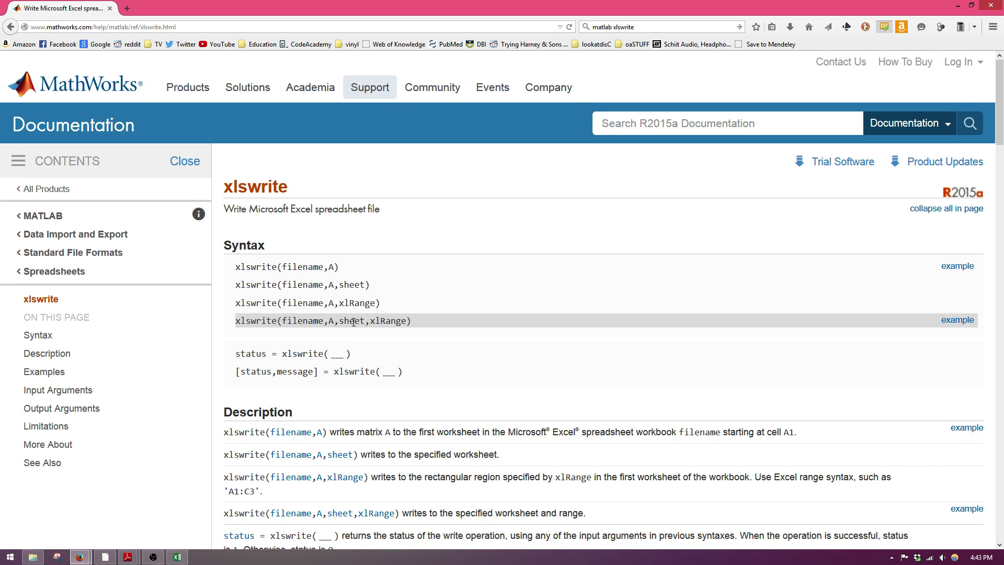
# Switch back to MATLAB and export the combined matrix to a spreadsheet by running xlswrite('ExtraCreditData',allData).
pyautogui.hotkey('alt', 'Tab')
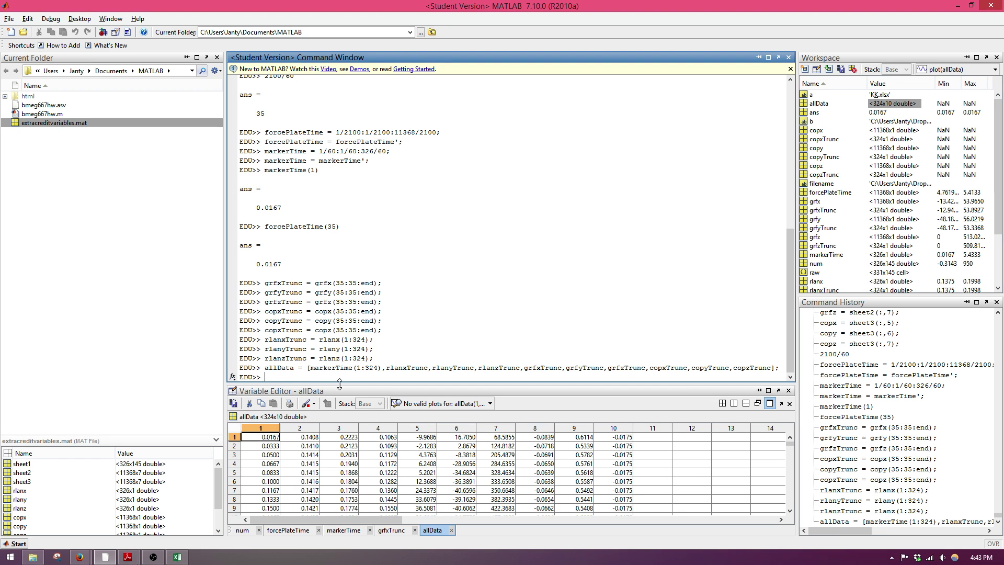
pyautogui.write("xlswrite('ExtracreditData',allData")
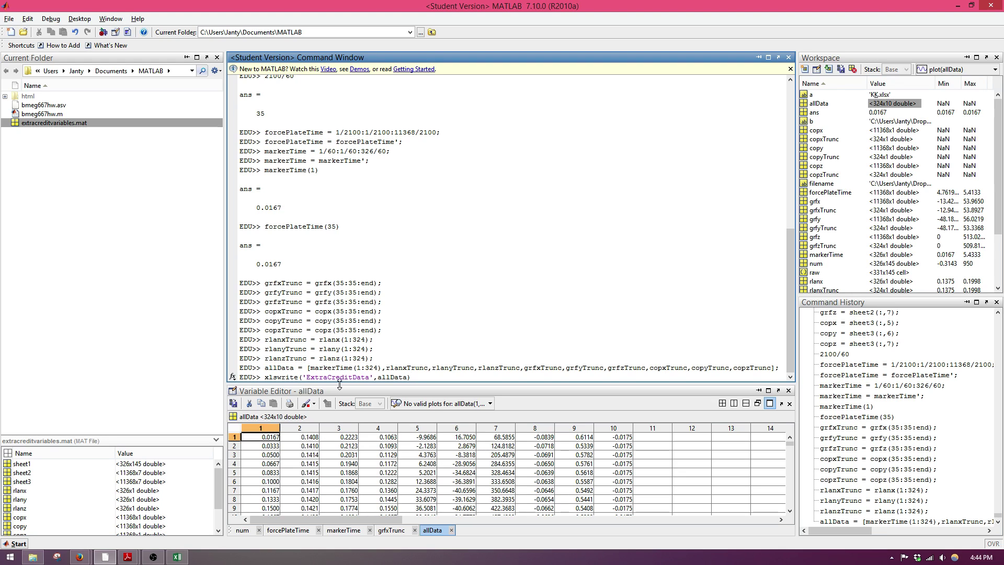
pyautogui.press('Return')
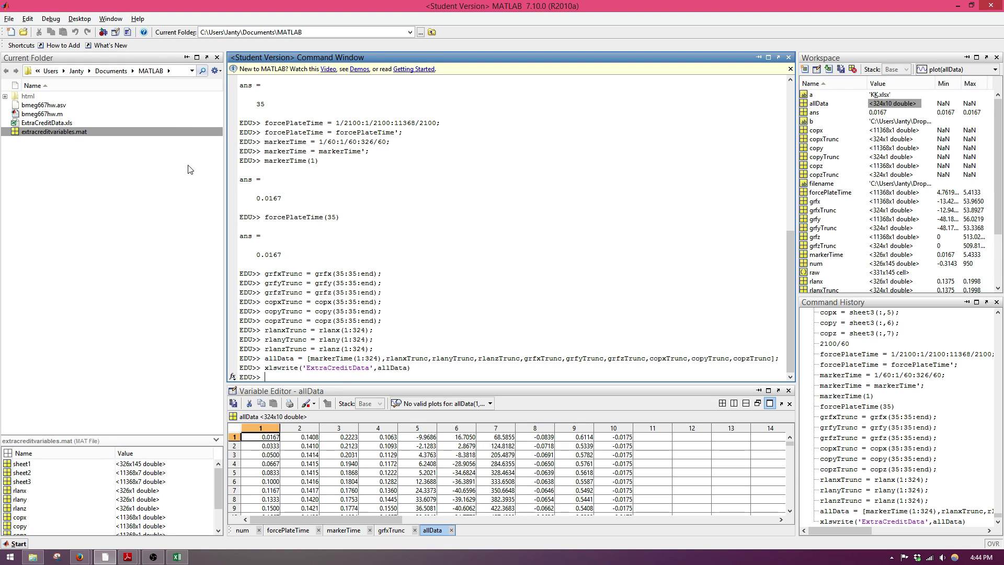
# Open the exported ExtraCreditData spreadsheet in Excel from the Documents\MATLAB folder in File Explorer.
pyautogui.click(45, 124)
pyautogui.doubleClick(45, 123)
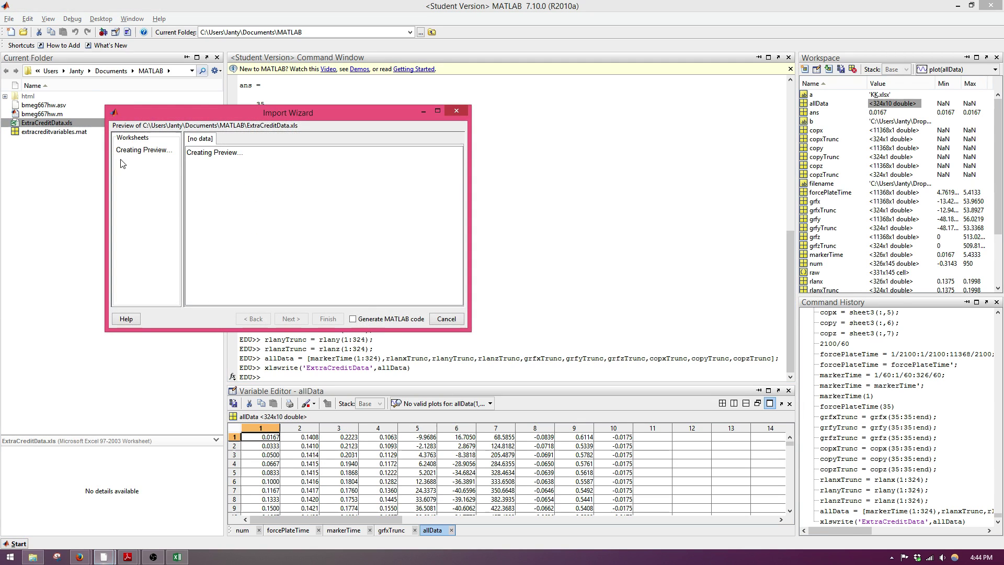
pyautogui.click(32, 557)
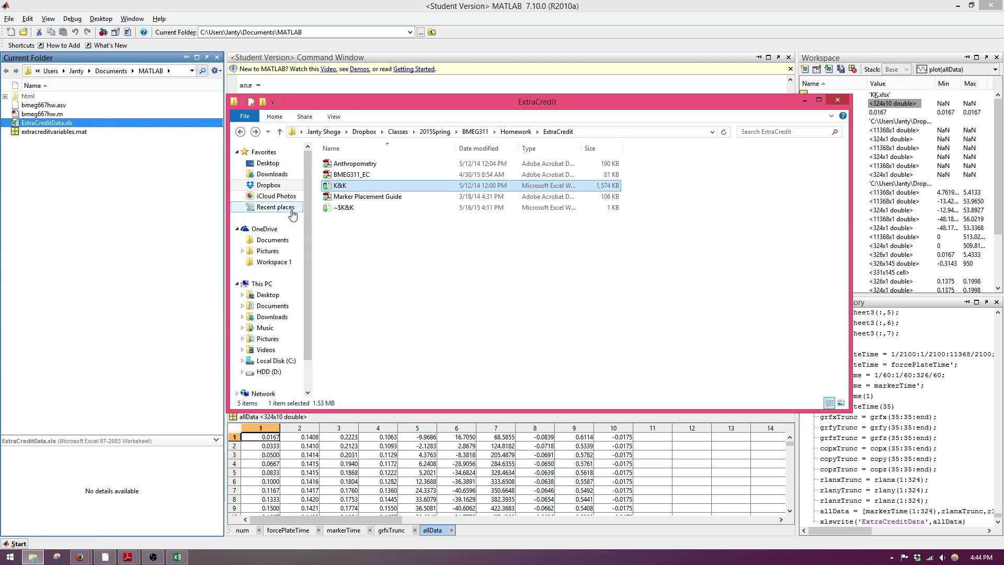
pyautogui.click(270, 240)
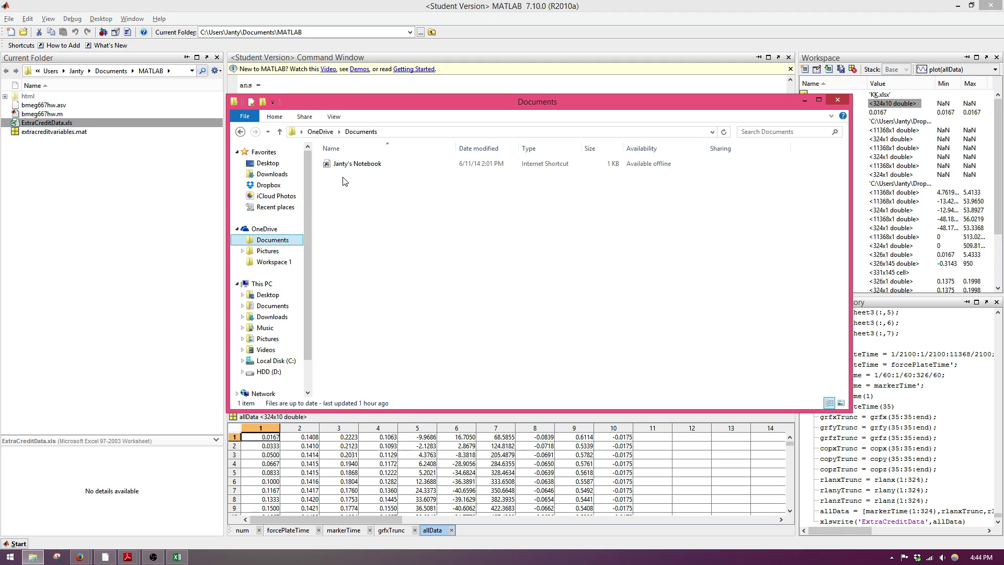
pyautogui.click(278, 165)
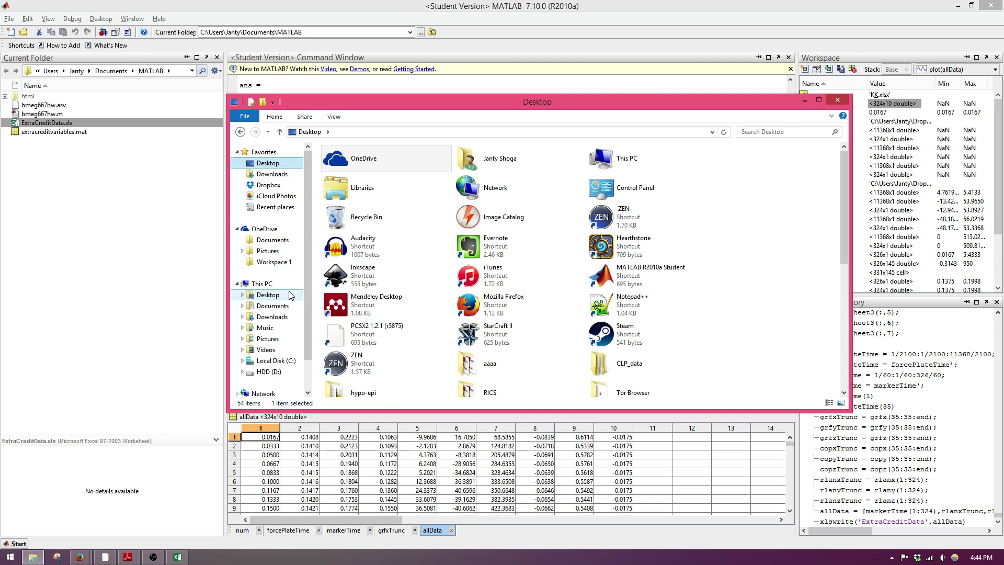
pyautogui.click(287, 306)
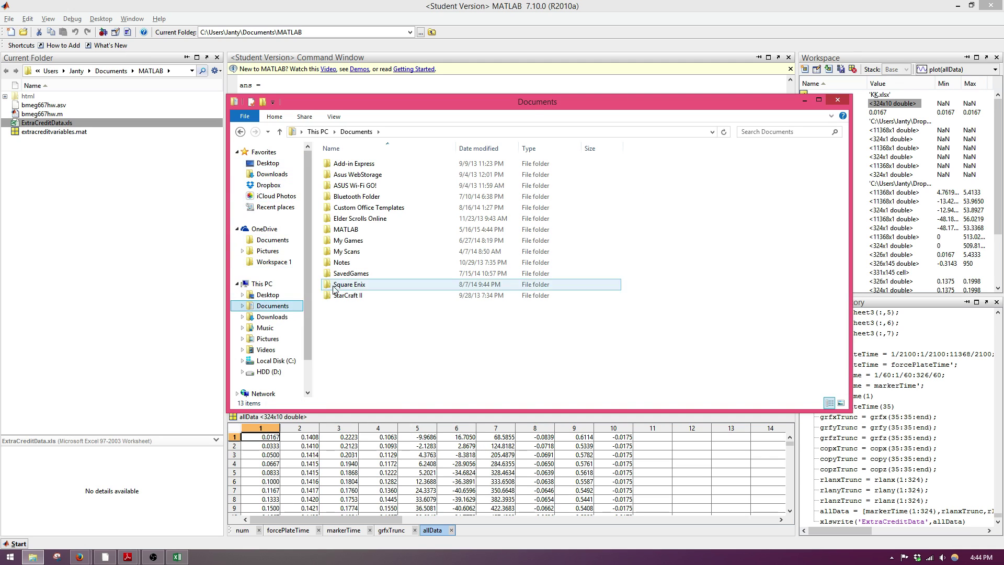
pyautogui.doubleClick(366, 229)
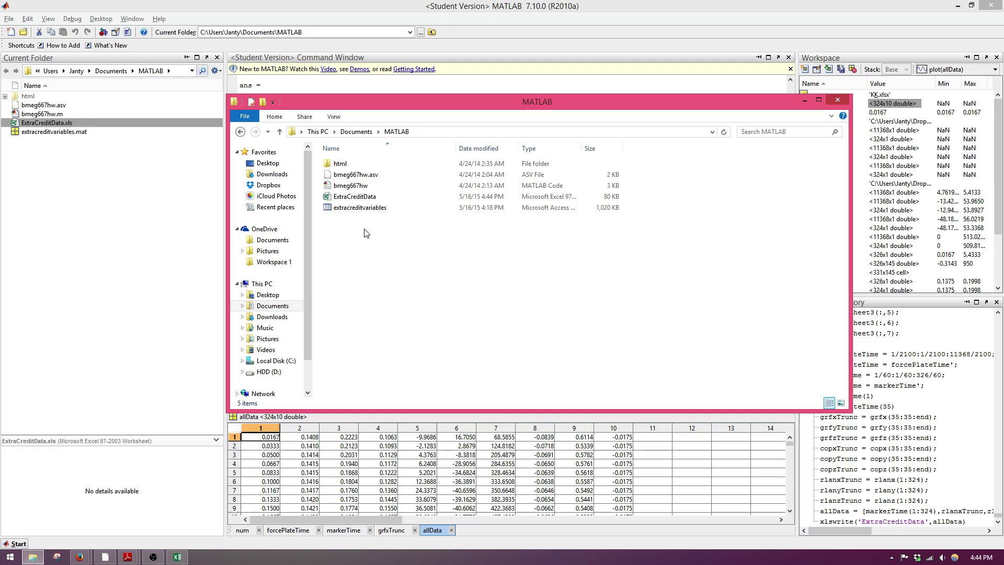
pyautogui.doubleClick(365, 201)
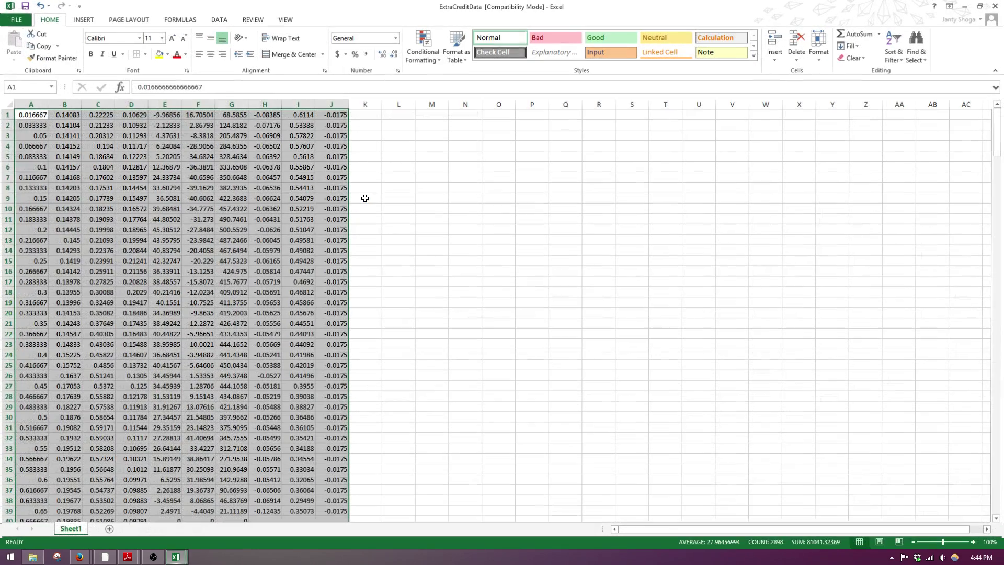
# Insert a blank row above the first data row of Sheet1 and select cell A1.
pyautogui.click(237, 262)
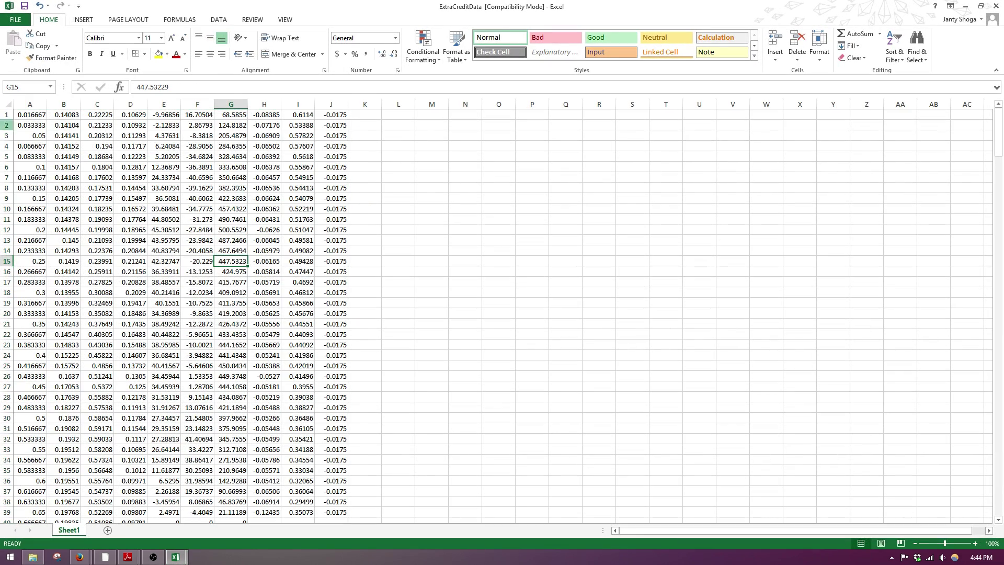
pyautogui.click(6, 115)
pyautogui.rightClick(6, 114)
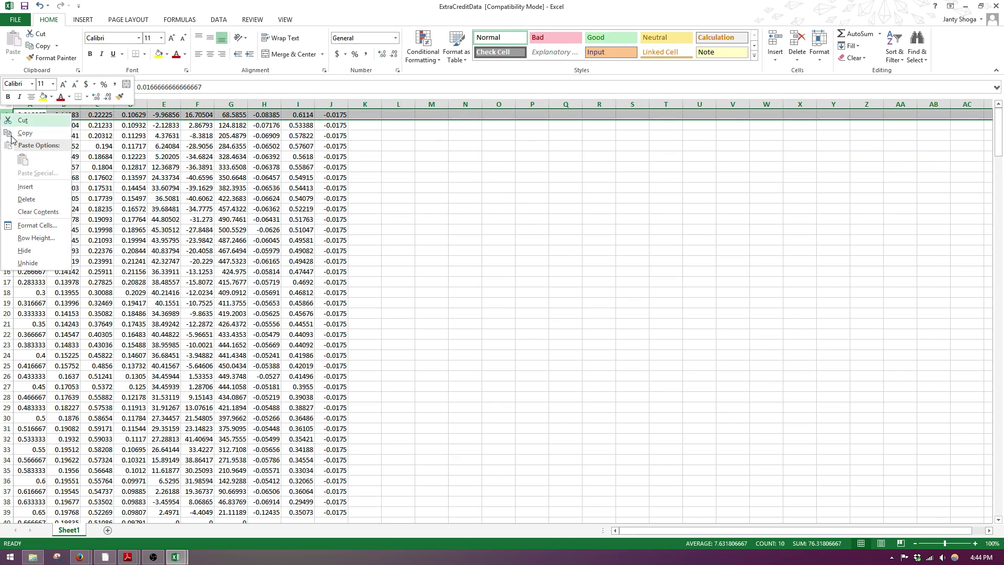
pyautogui.click(34, 181)
pyautogui.click(31, 118)
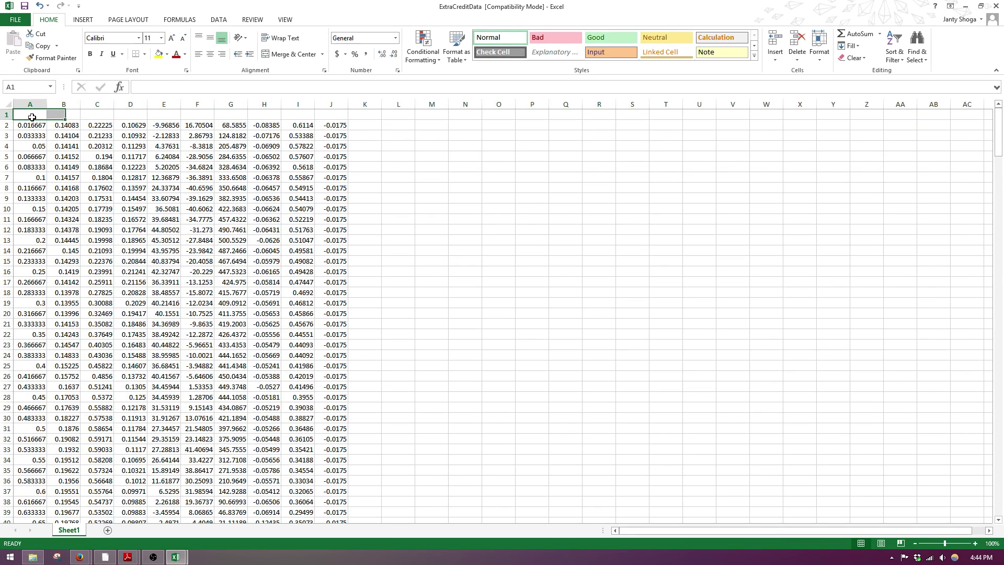
# Label the first four columns in row 1 as Time (s), RLANx, RLANy and RLANz.
pyautogui.write('Time')
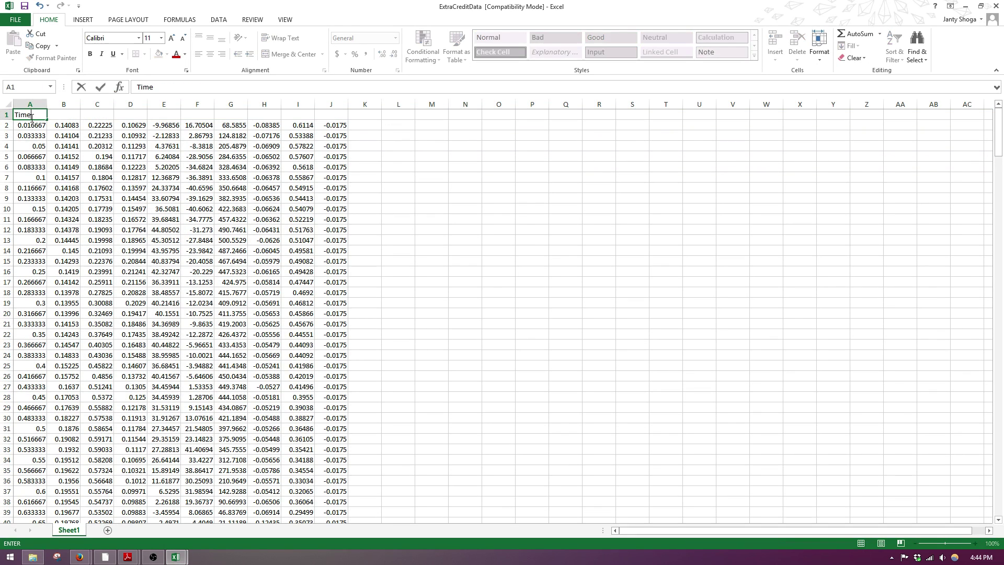
pyautogui.write(' (s)')
pyautogui.press('Tab')
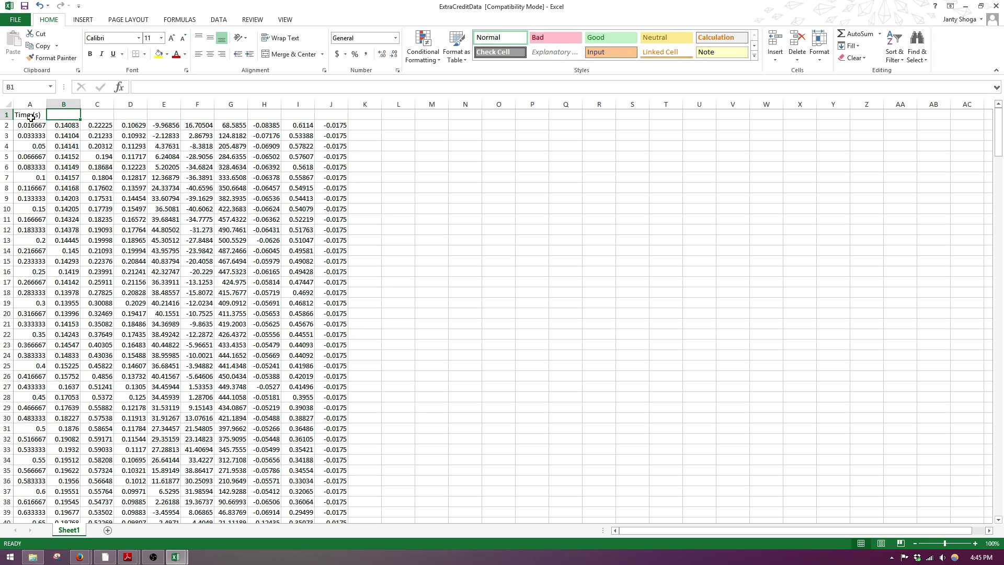
pyautogui.write('RL')
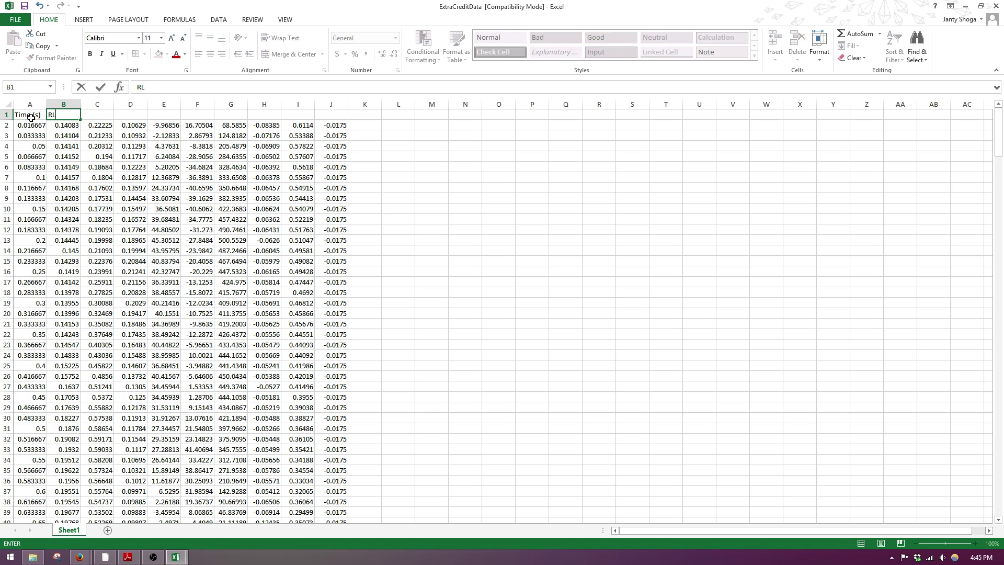
pyautogui.write('ANK')
pyautogui.press('Tab')
pyautogui.write('RLANy')
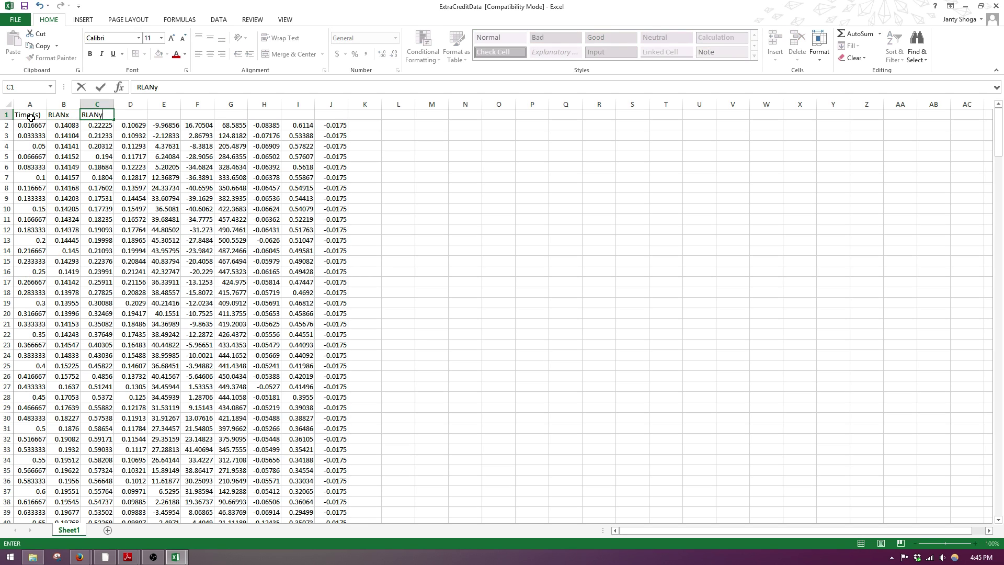
pyautogui.press('Tab')
pyautogui.write('RL')
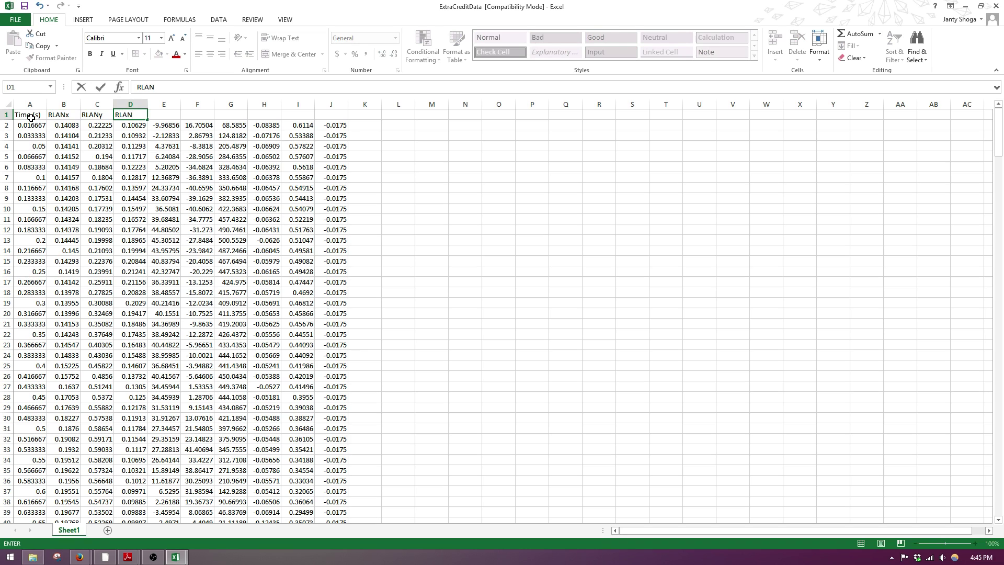
pyautogui.press('Tab')
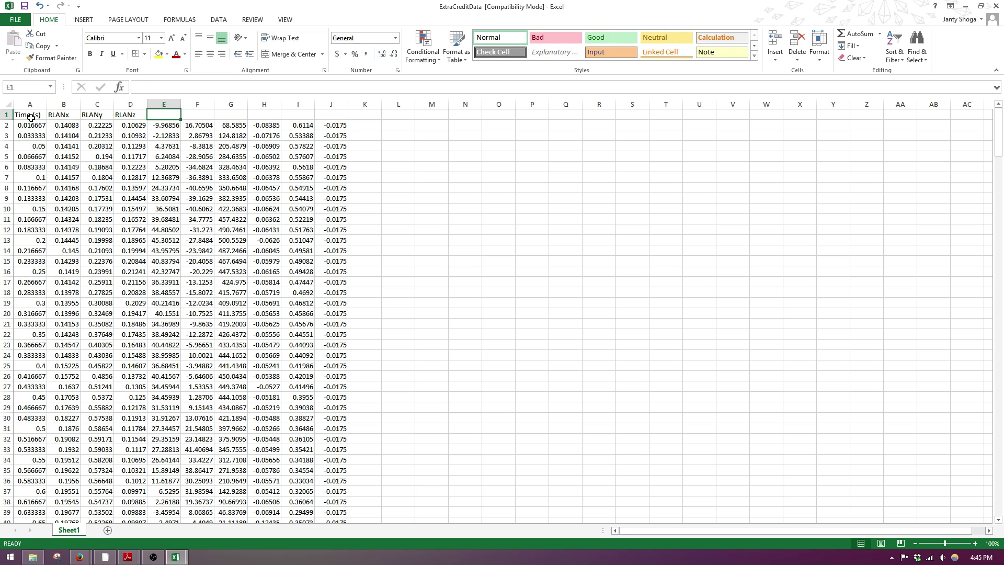
# Enter the ground reaction force headers GRFx, GRFy and GRFz in cells E1 to G1.
pyautogui.write('GRFx')
pyautogui.press('Tab')
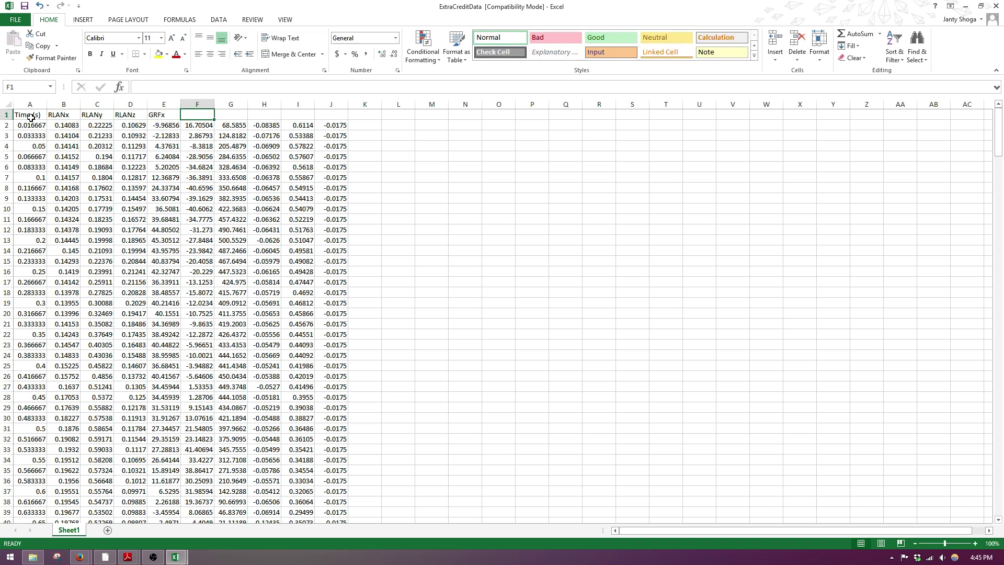
pyautogui.write('GRFy')
pyautogui.press('Tab')
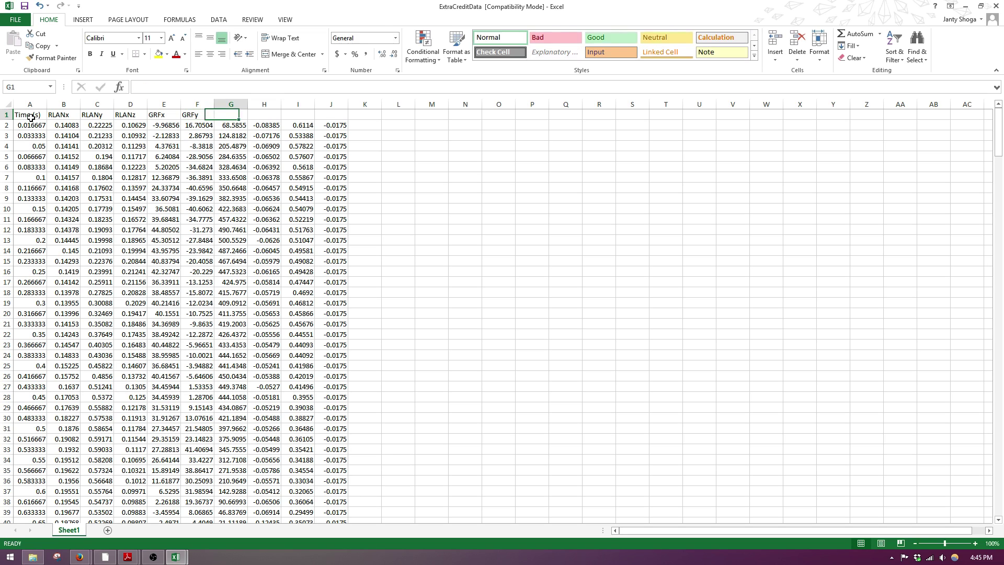
pyautogui.write('GRFz')
pyautogui.press('Tab')
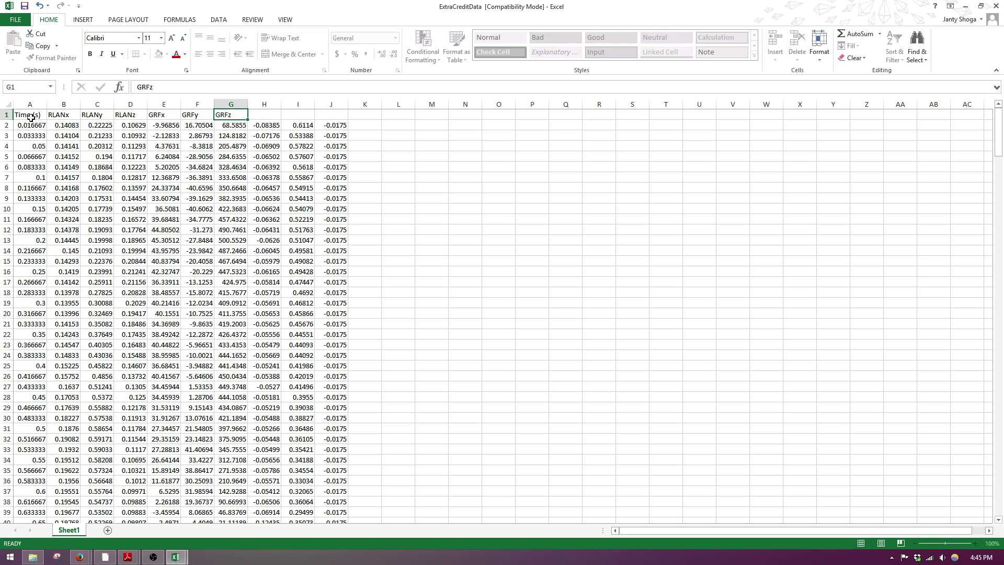
# Enter the center of pressure headers COPx, COPy and COPz in cells H1 to J1.
pyautogui.write('COPx')
pyautogui.press('Tab')
pyautogui.write('CO')
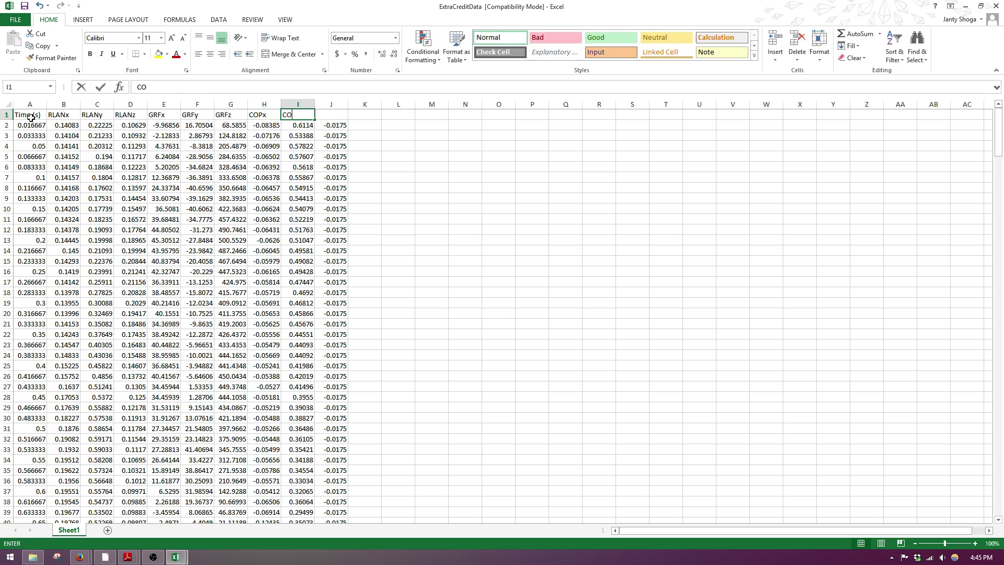
pyautogui.write('Py')
pyautogui.press('Tab')
pyautogui.write('CO')
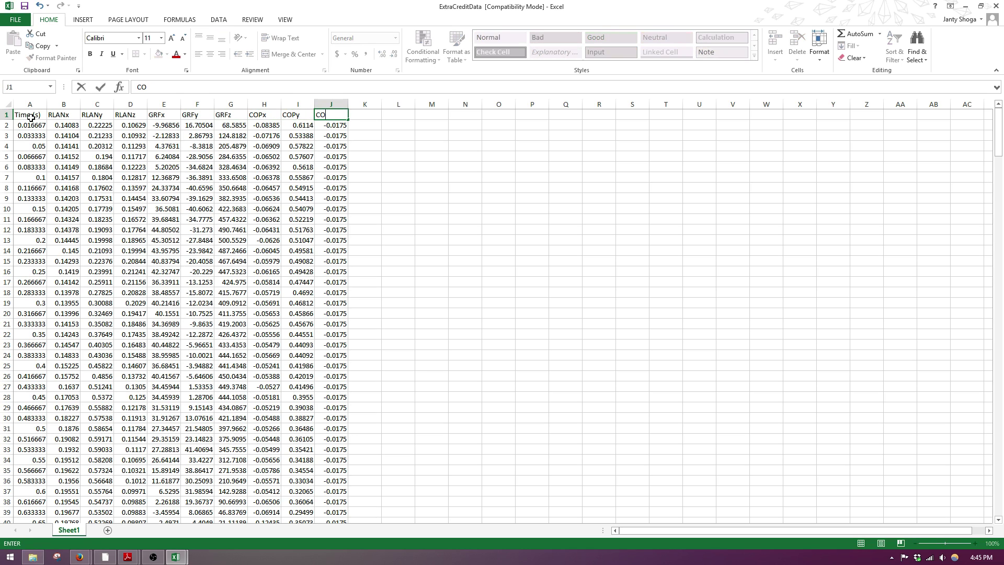
pyautogui.write('Pz')
pyautogui.press('Return')
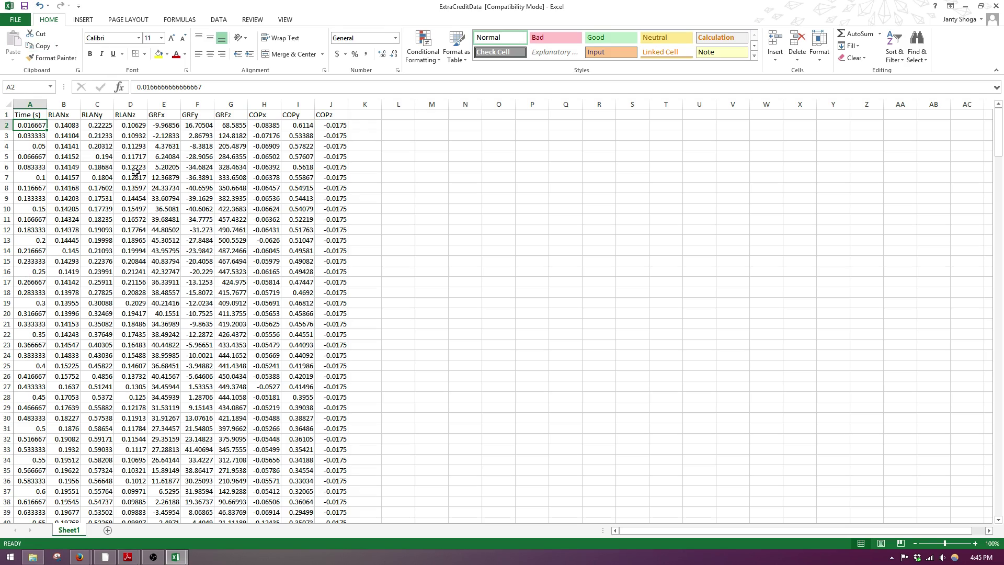
# Look through all rows of the labelled sheet, examining the force and center of pressure columns over the full time range.
pyautogui.scroll(-15, 136, 171)
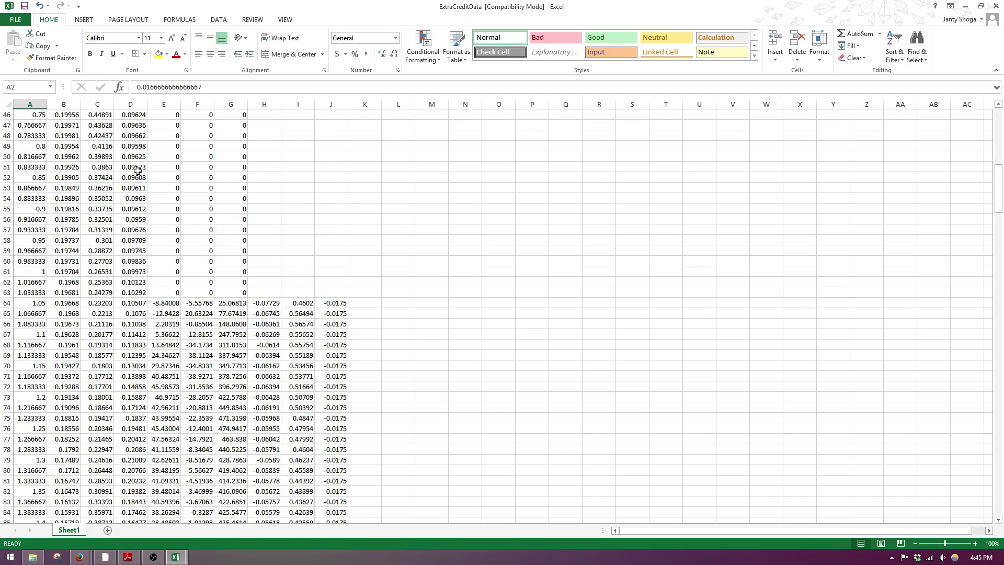
pyautogui.scroll(4, 137, 170)
pyautogui.scroll(11, 137, 170)
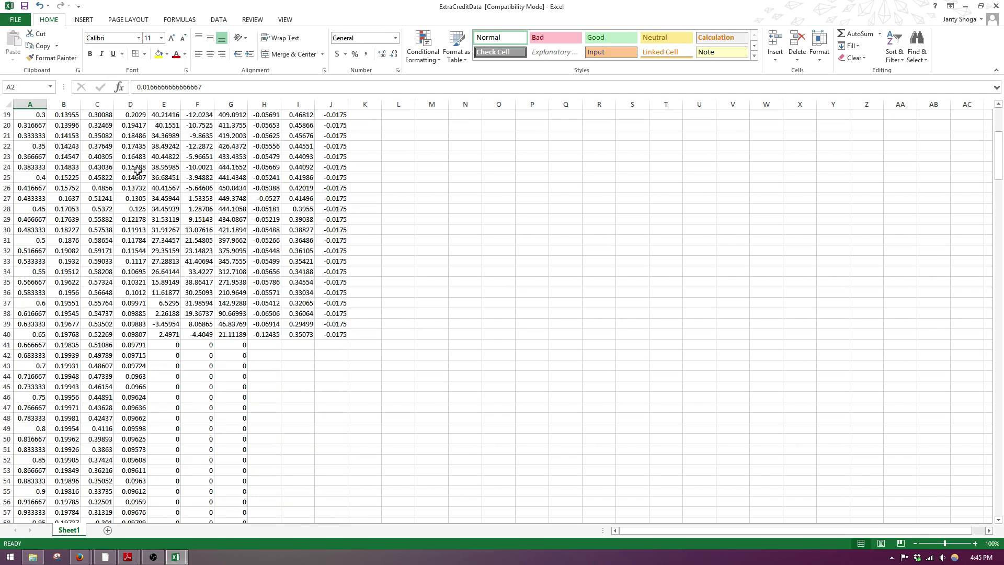
pyautogui.scroll(-20, 137, 170)
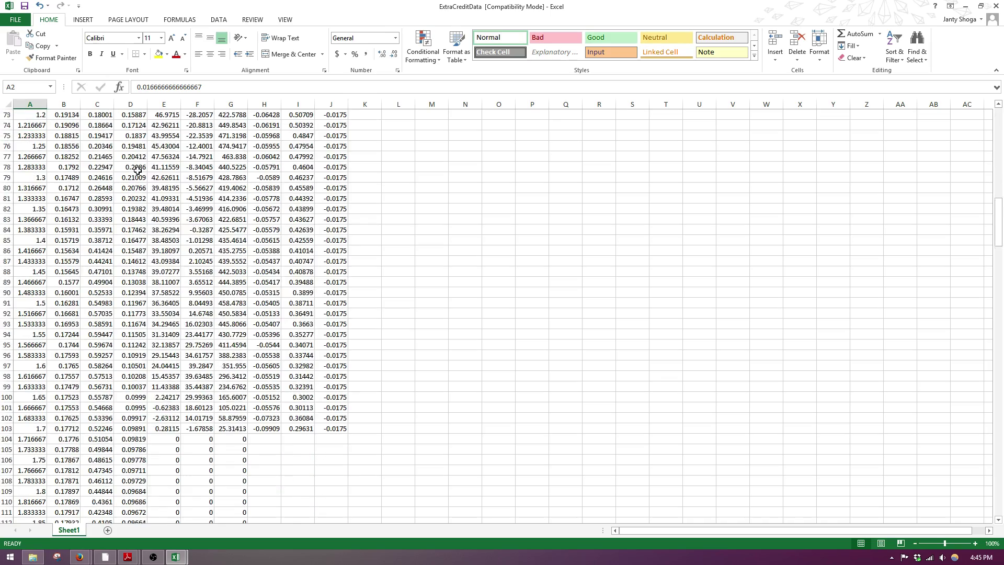
pyautogui.scroll(-20, 137, 170)
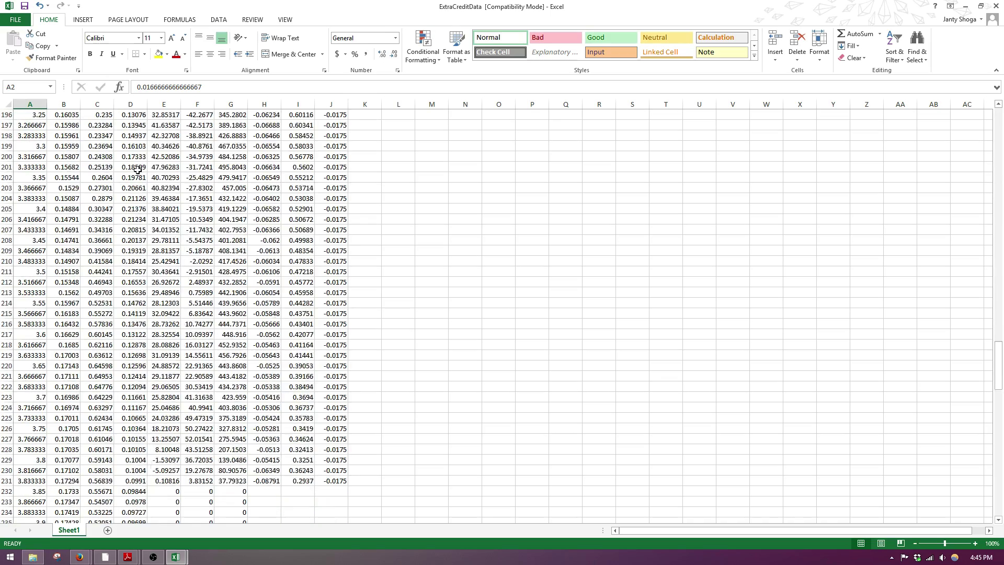
pyautogui.scroll(-20, 137, 170)
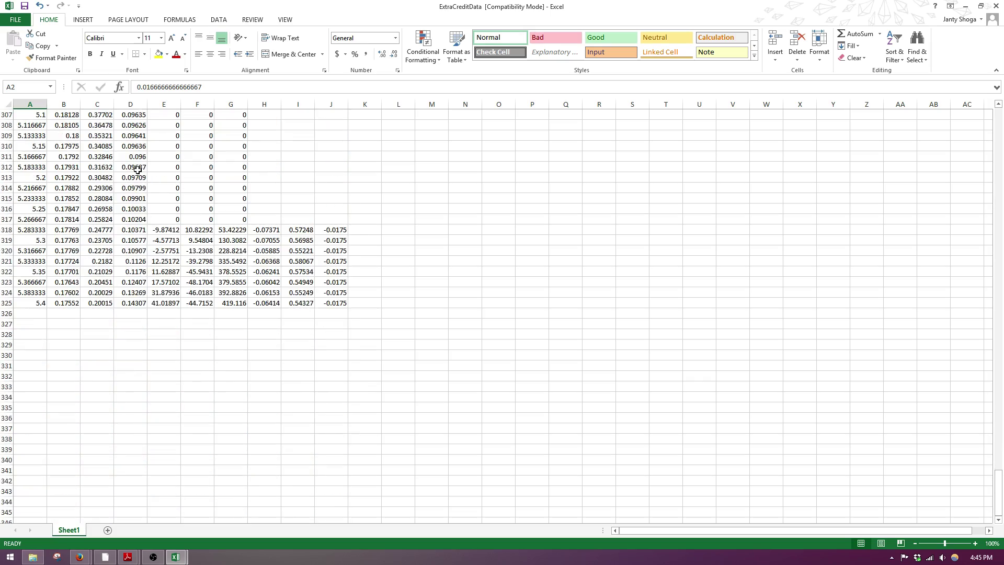
pyautogui.scroll(20, 137, 170)
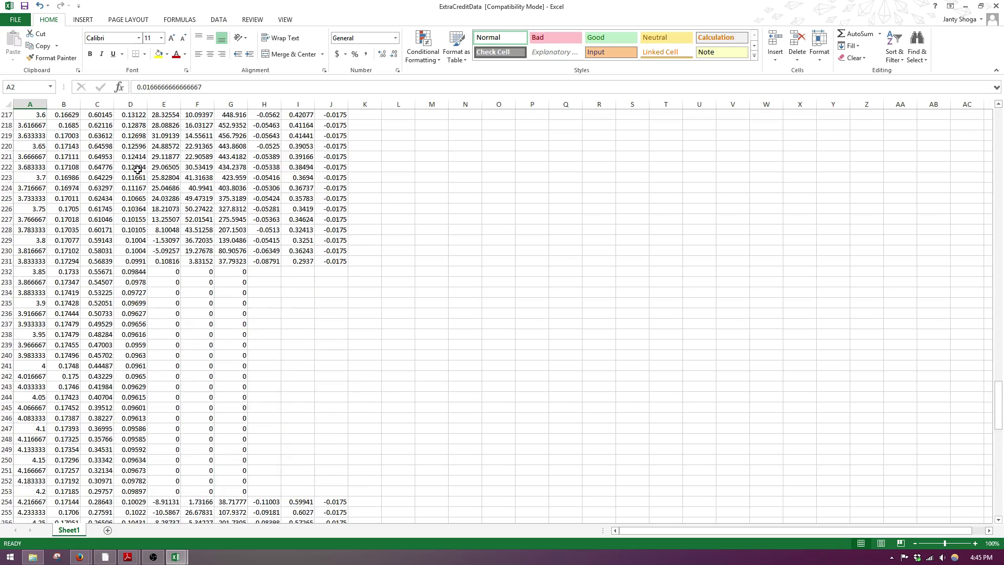
pyautogui.scroll(2, 137, 169)
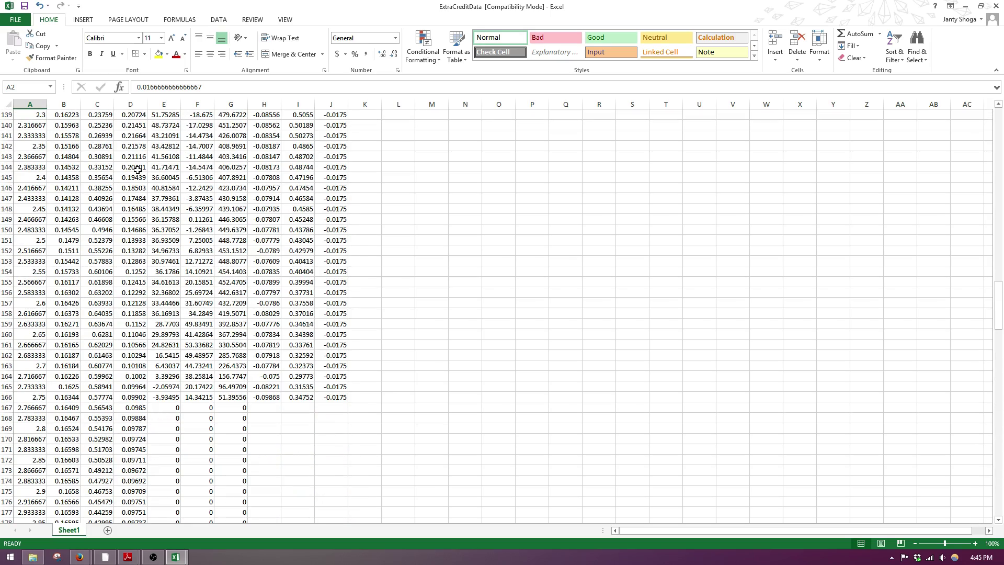
pyautogui.scroll(20, 137, 170)
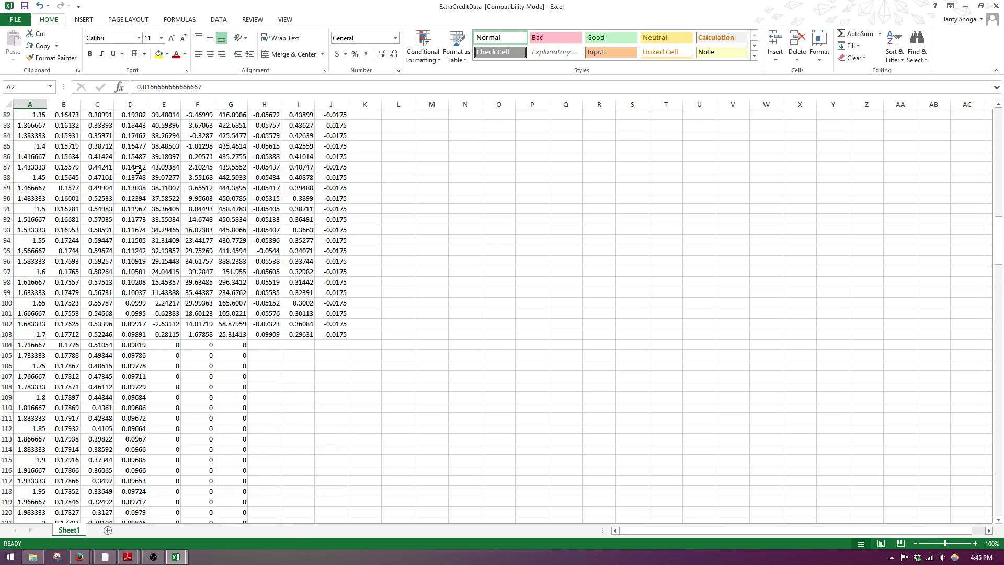
pyautogui.scroll(18, 137, 170)
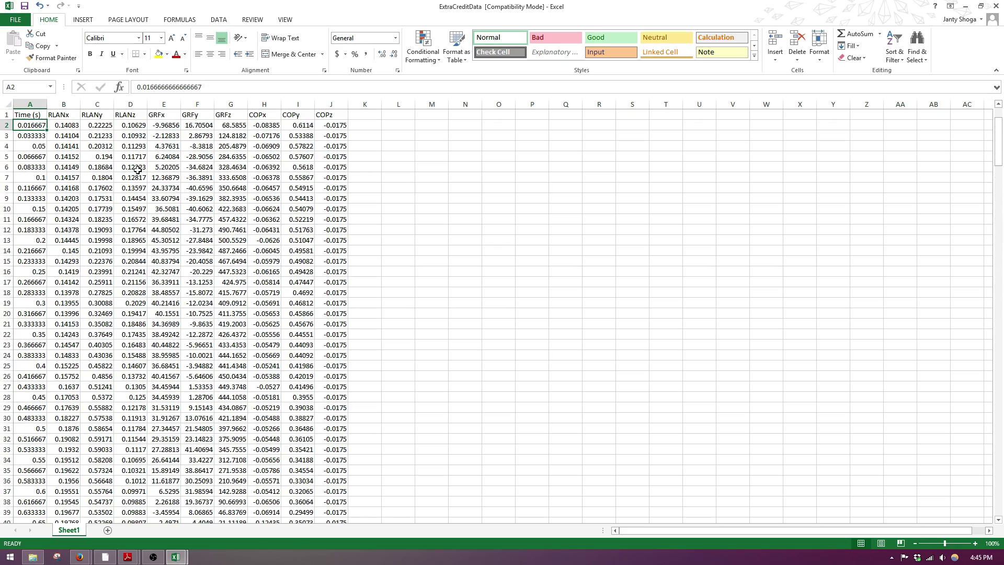
pyautogui.scroll(-10, 137, 170)
pyautogui.scroll(-20, 137, 170)
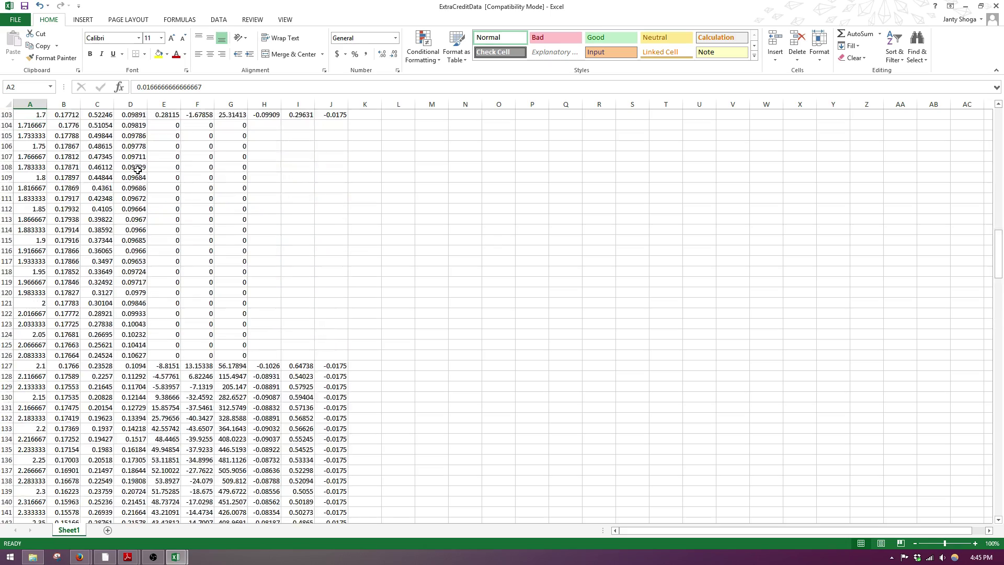
pyautogui.scroll(-20, 137, 170)
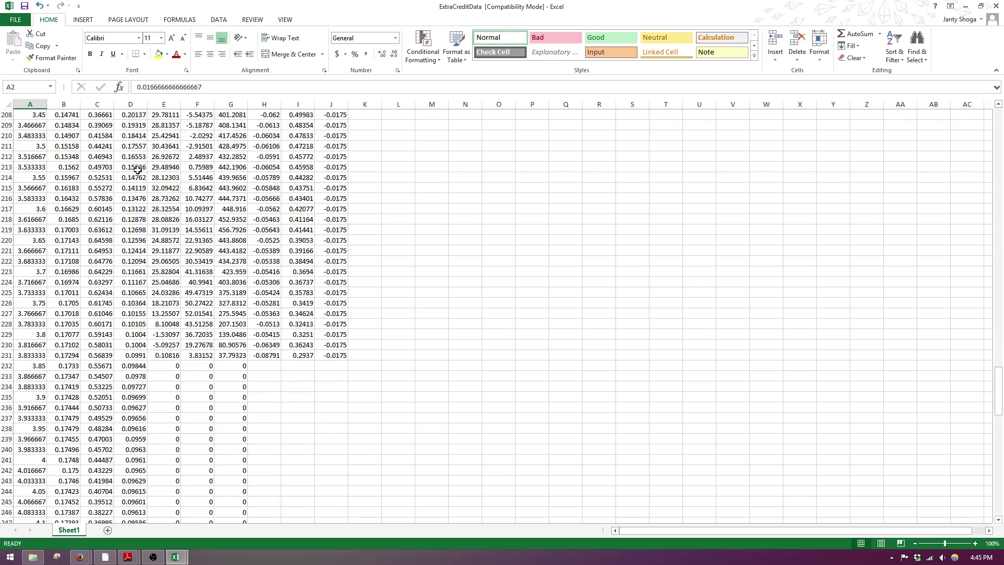
pyautogui.scroll(-18, 137, 170)
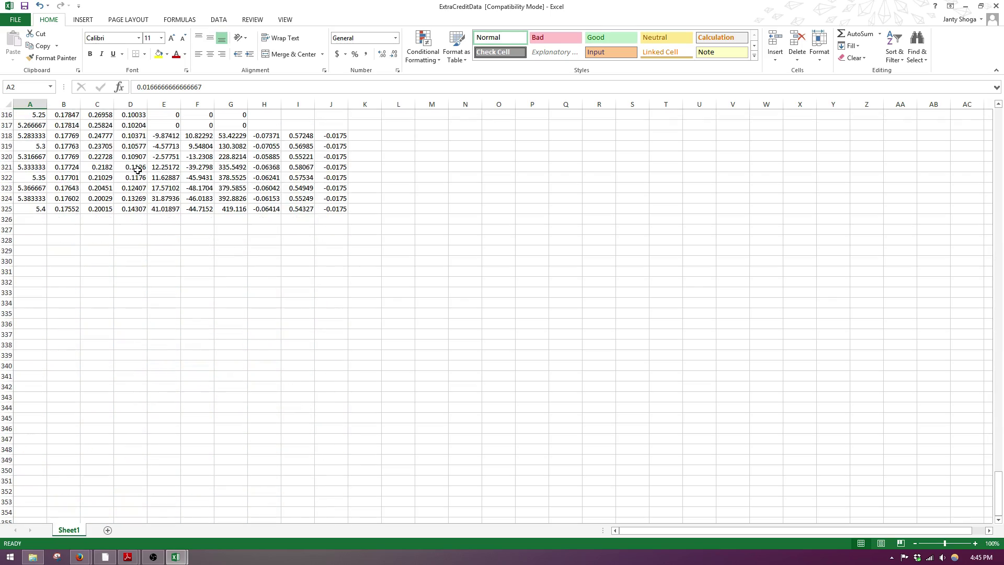
pyautogui.scroll(20, 137, 170)
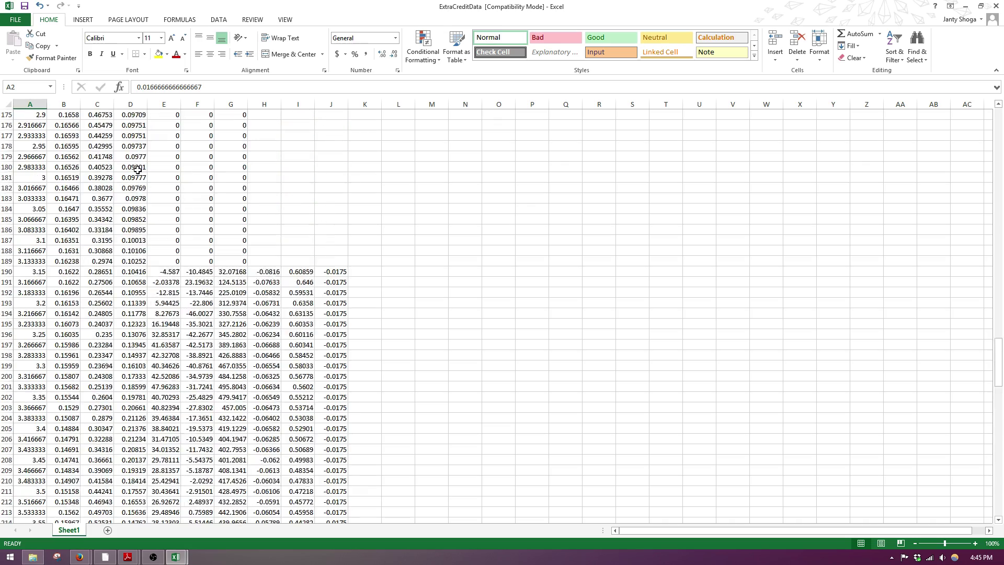
pyautogui.scroll(5, 137, 170)
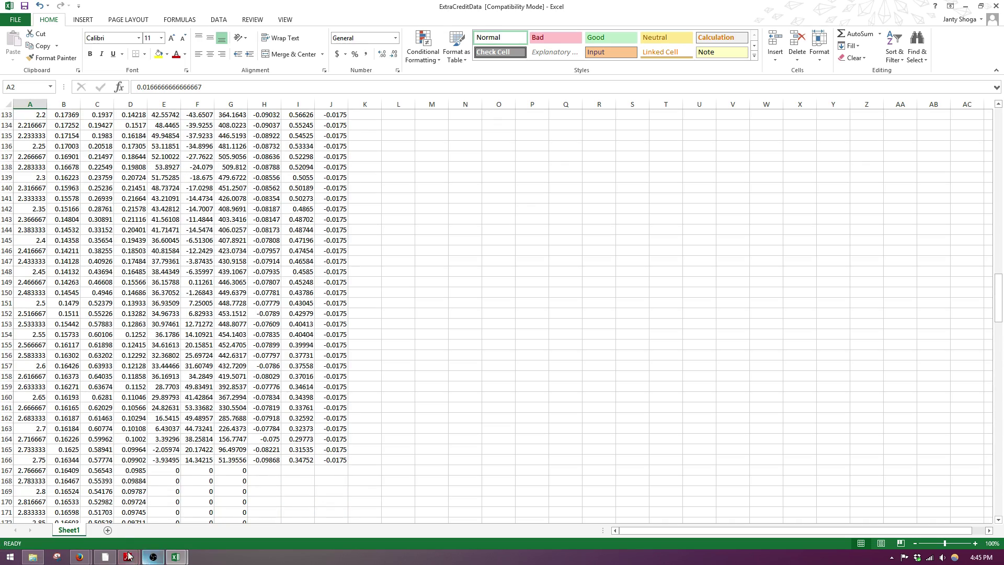
pyautogui.scroll(7, 177, 306)
pyautogui.scroll(20, 178, 306)
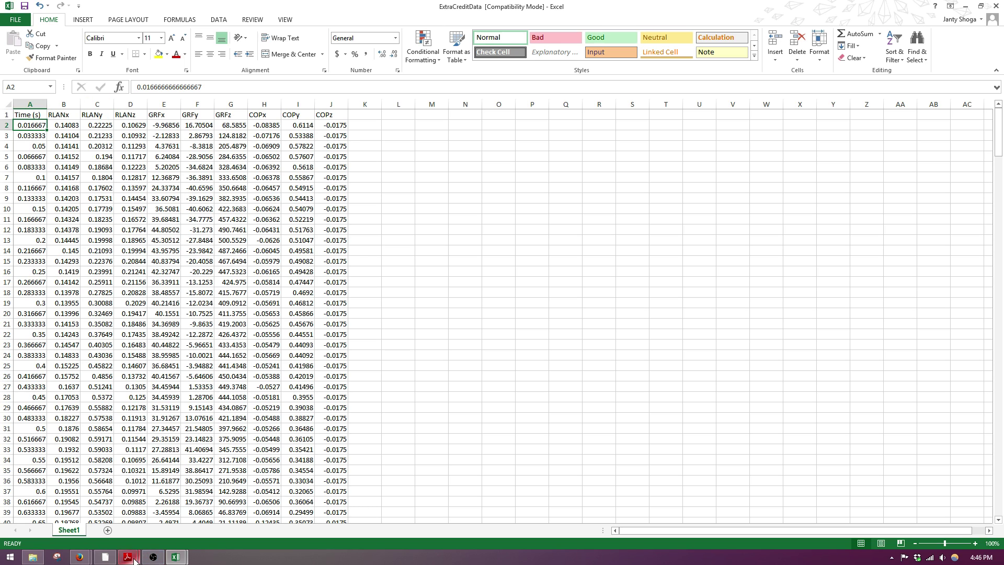
pyautogui.moveTo(136, 552)
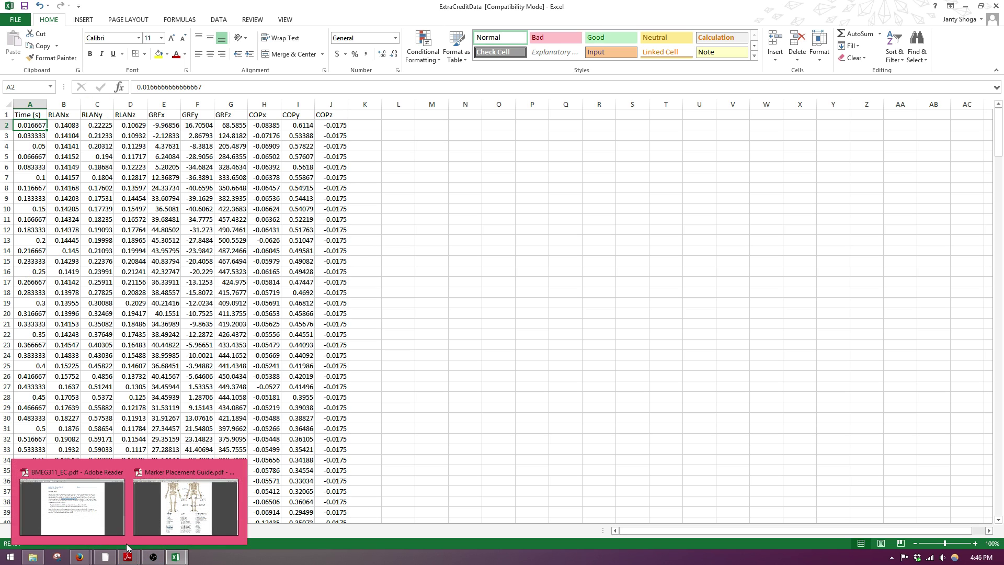
pyautogui.click(148, 558)
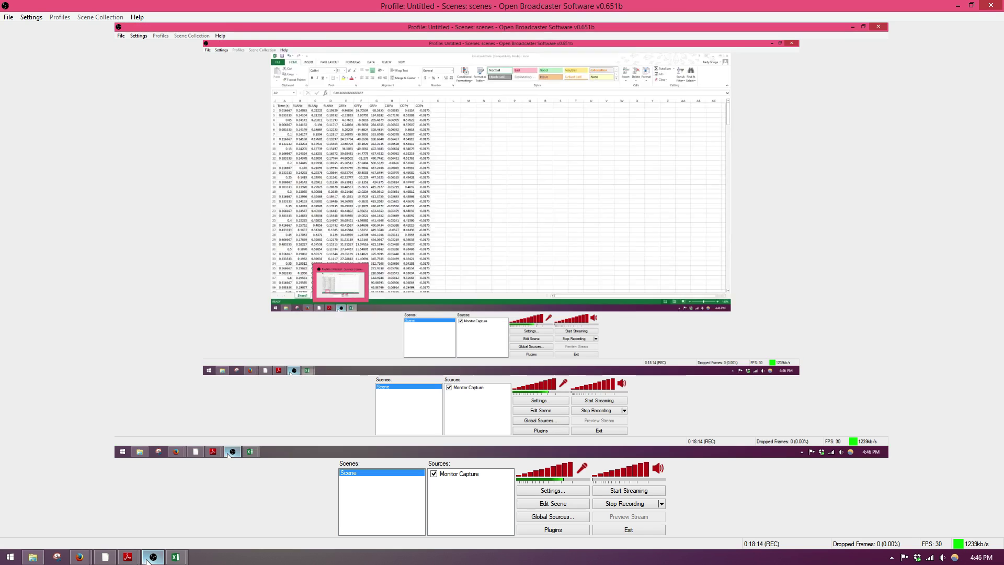